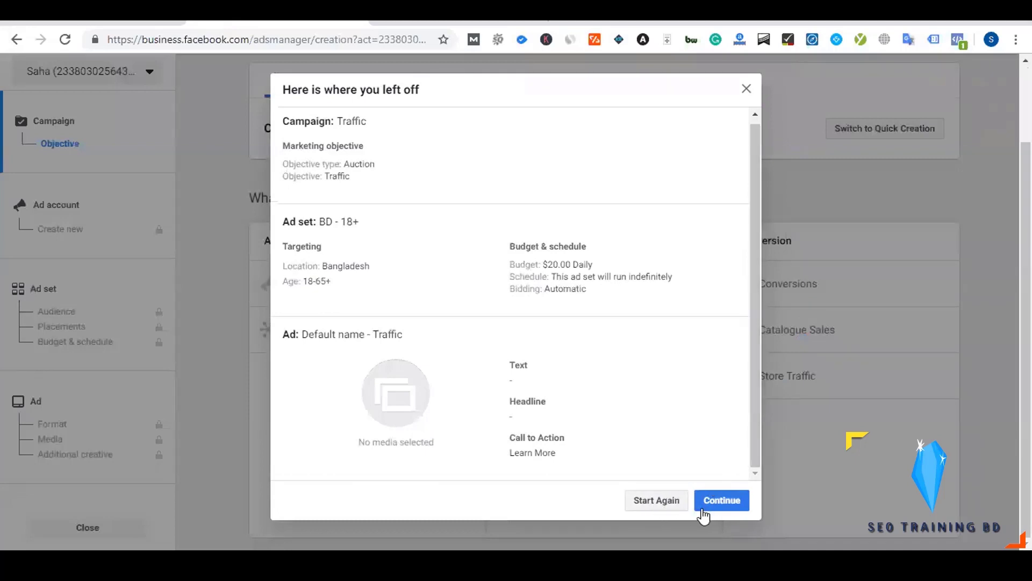
- Discard the saved Traffic campaign draft and start campaign creation again
left_click(662, 511)
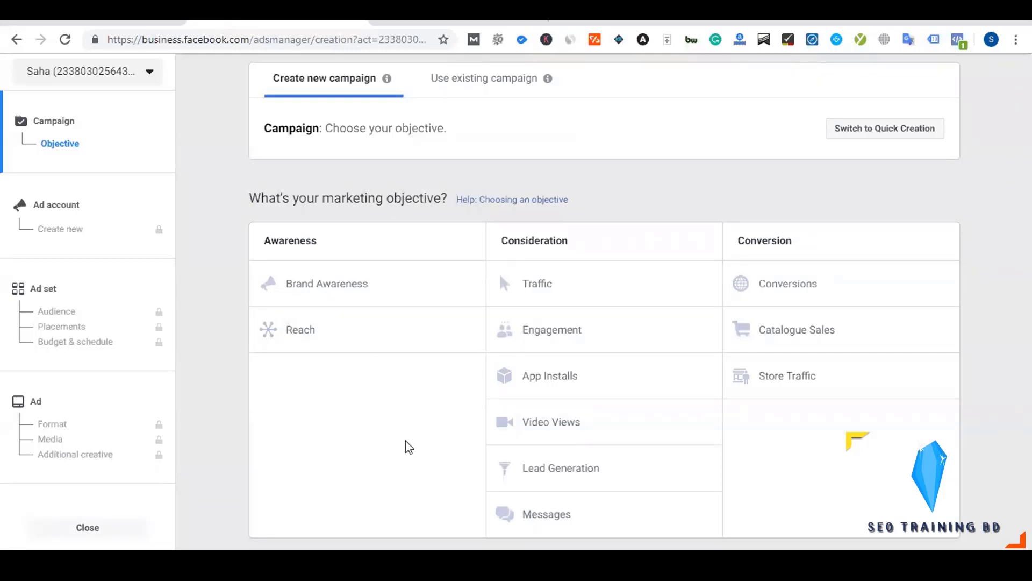
- Switch to the Dynalist Facebook Blueprint outline and expand the Conversion Tracking topic under Advanced Setup
left_click(111, 21)
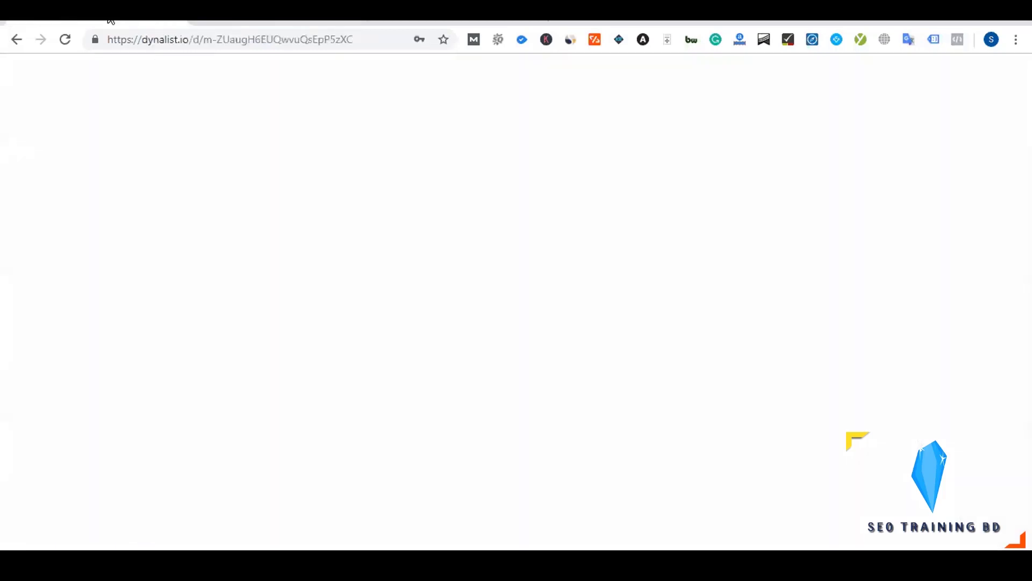
left_click(402, 253)
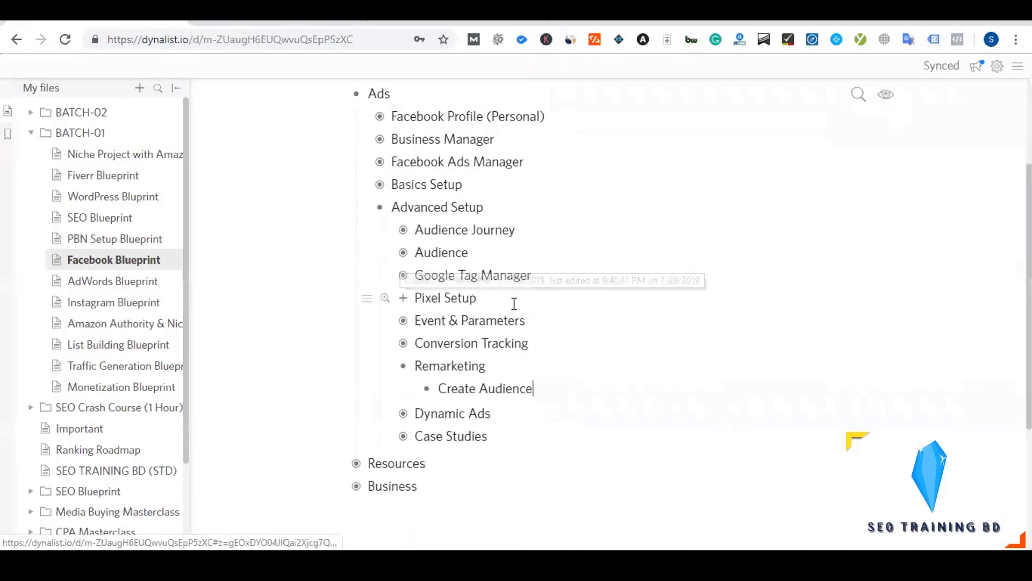
scroll(512, 315, "down", 1)
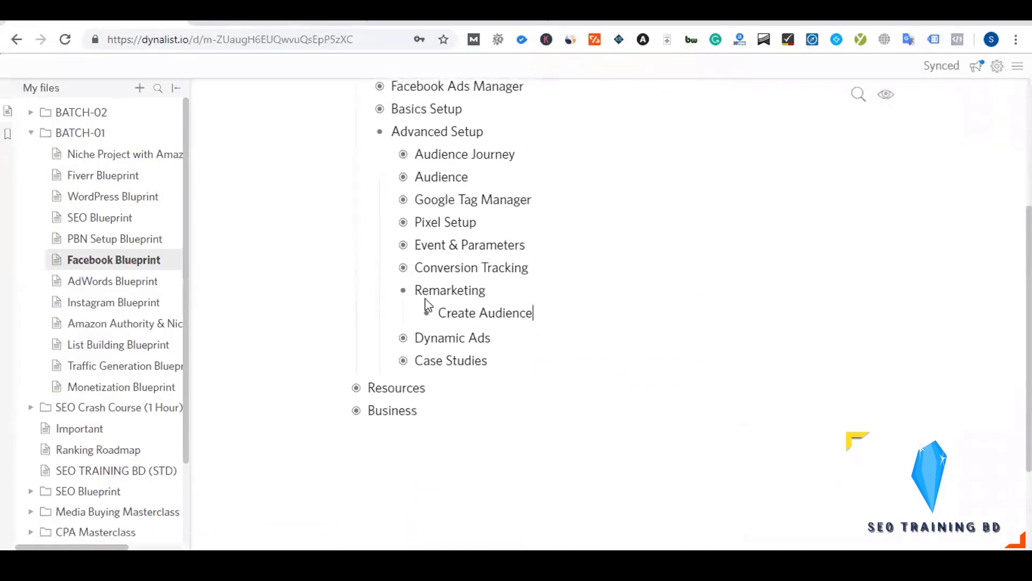
left_click(405, 271)
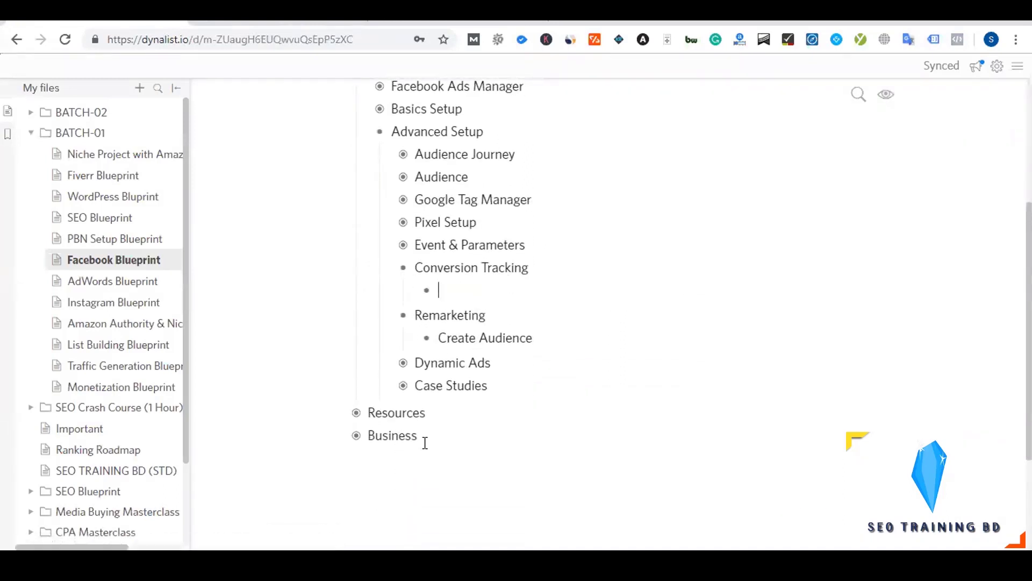
- Return to Ads Manager and choose Conversions as the campaign's marketing objective
left_click(255, 21)
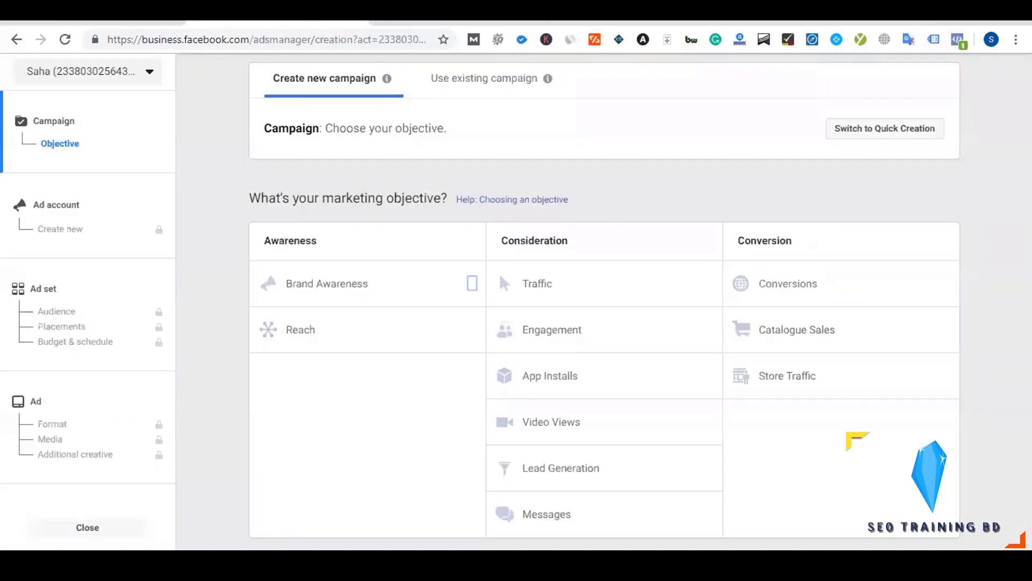
left_click(785, 290)
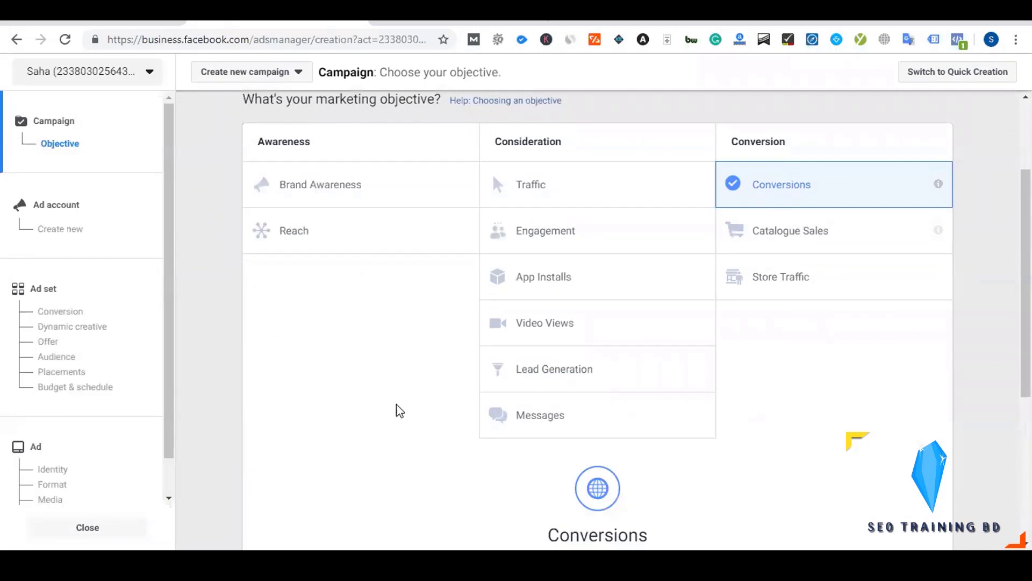
scroll(397, 410, "down", 5)
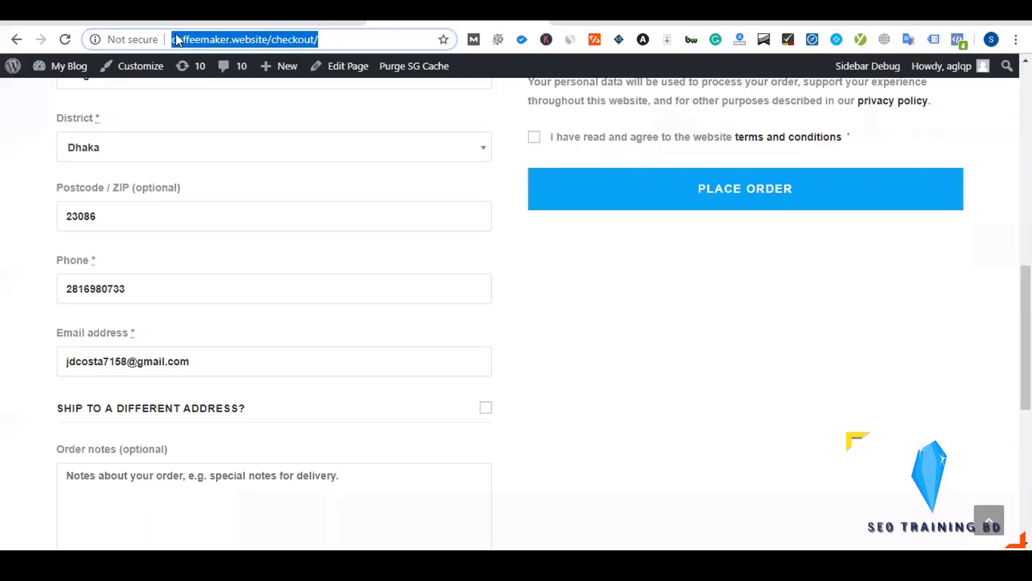
- Name the campaign "Coffee Maker - [Conversion]", copying the shop name from the checkout page's address, and proceed to the ad account setup
left_click(200, 47)
left_click_drag(172, 40, 217, 48)
key("ctrl+c")
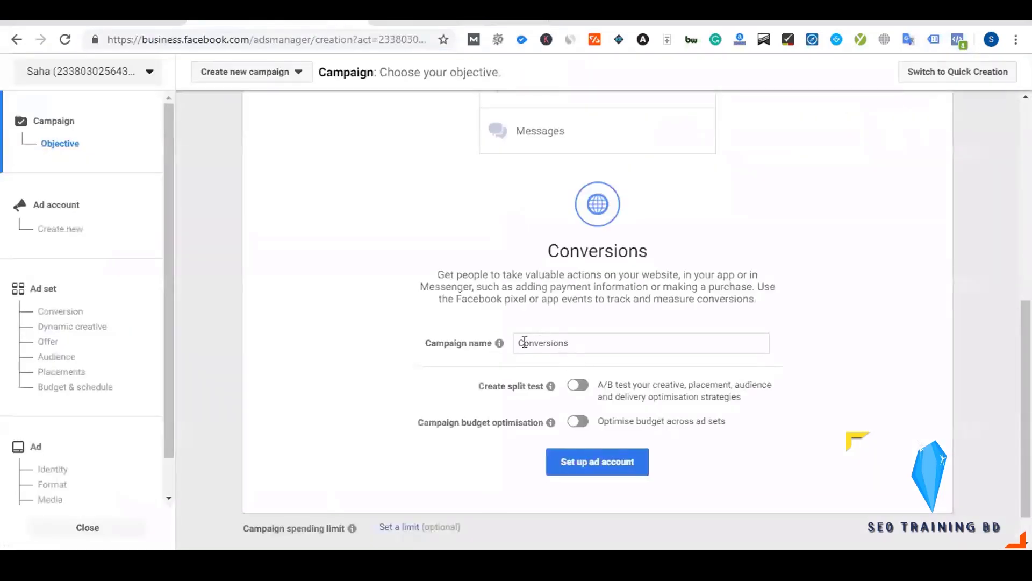
double_click(524, 343)
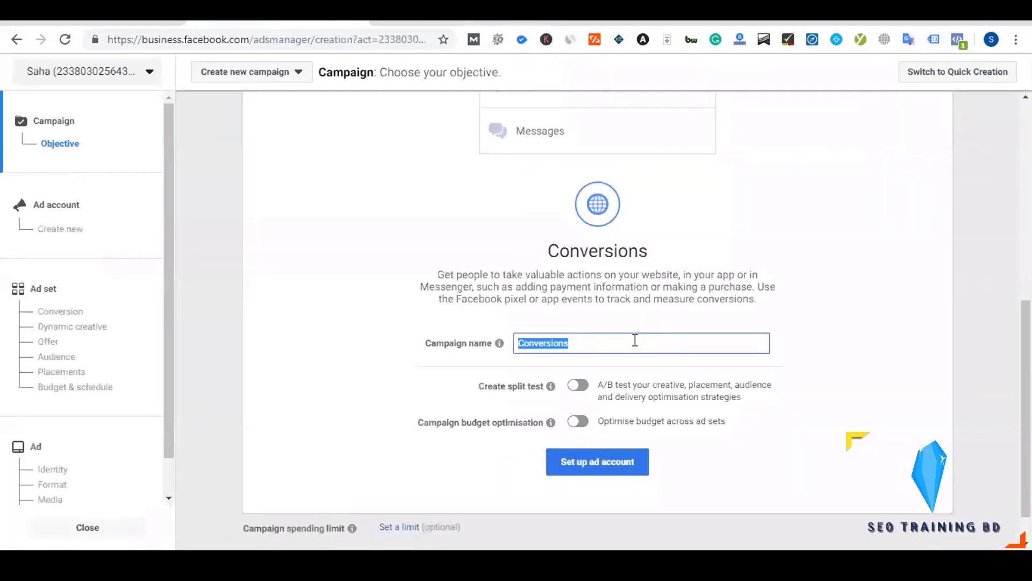
key("ctrl+v")
type("- [Conversion]")
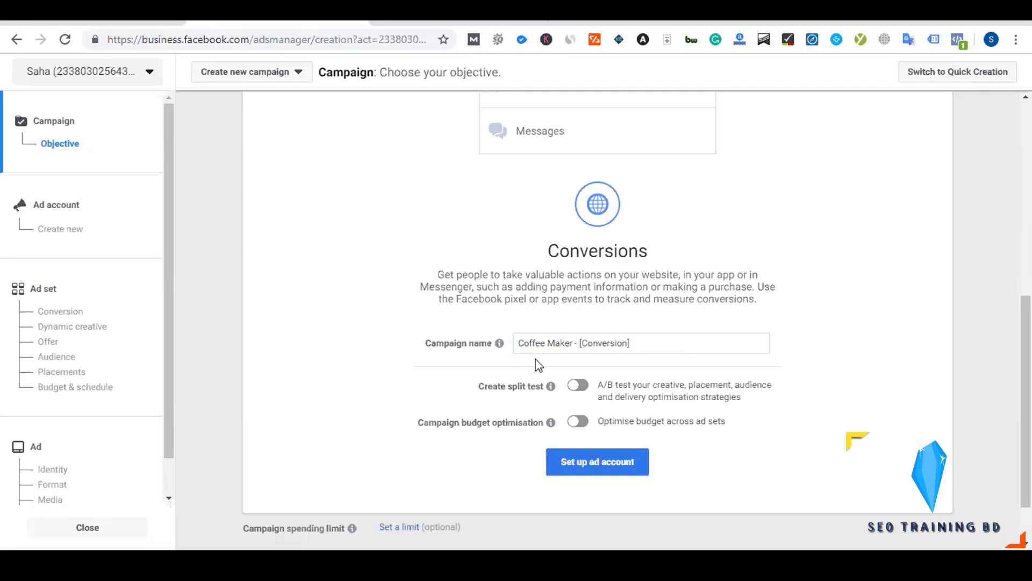
left_click_drag(572, 343, 517, 344)
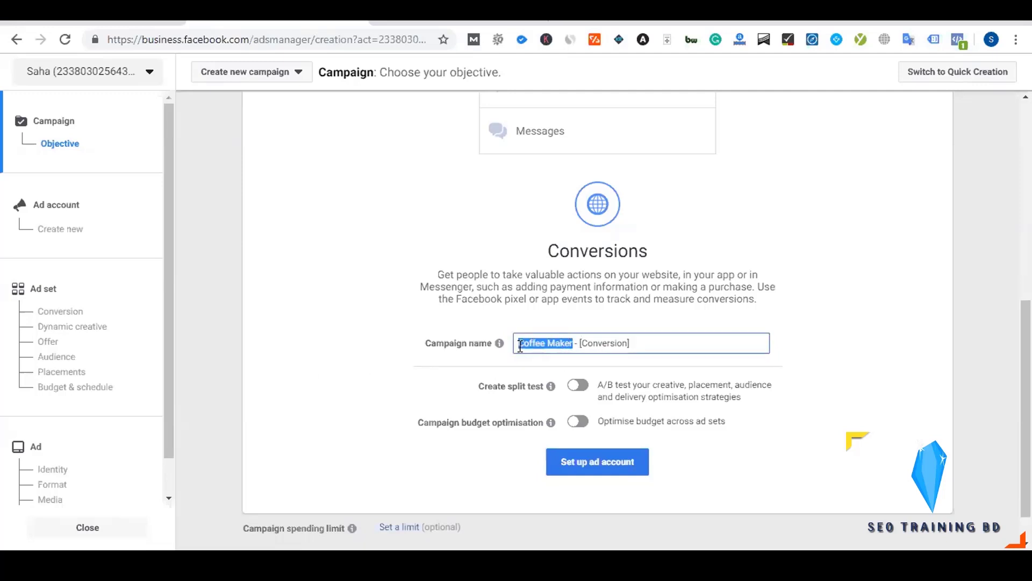
left_click(404, 360)
left_click(604, 344)
left_click(380, 365)
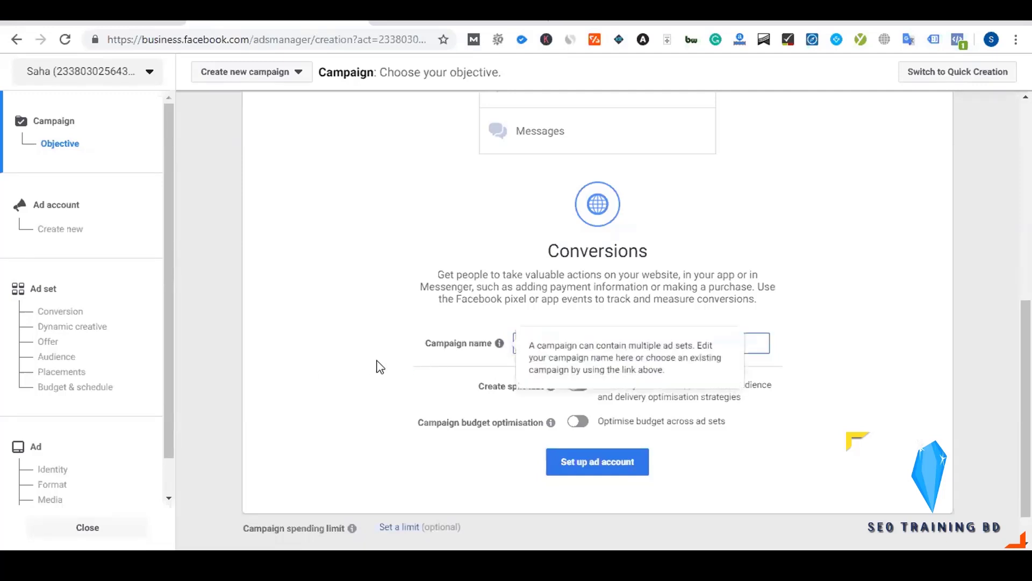
scroll(608, 447, "down", 1)
left_click(597, 426)
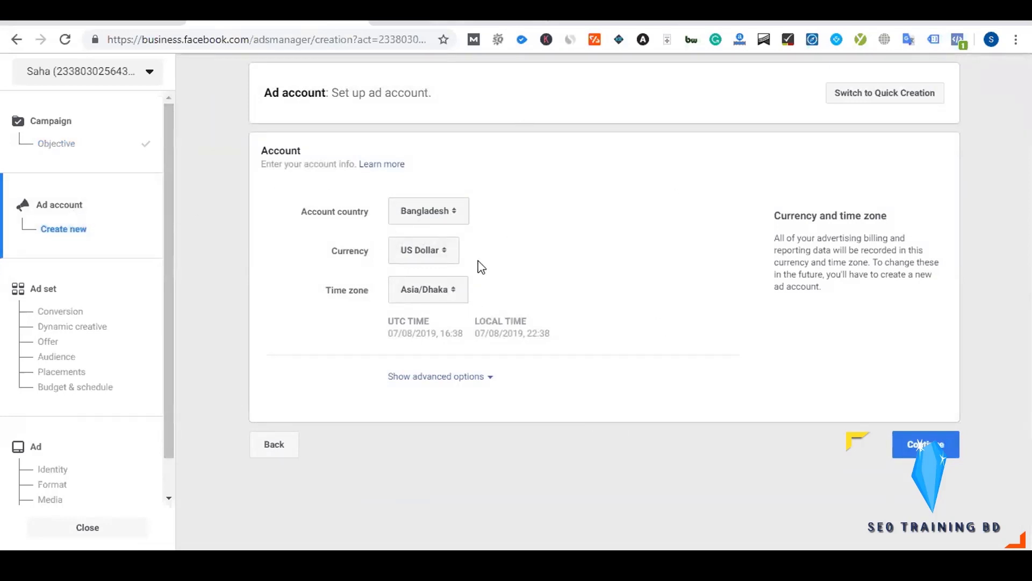
- Set the ad account country to United States and the time zone to America/New_York, and continue to the ad set
left_click(444, 222)
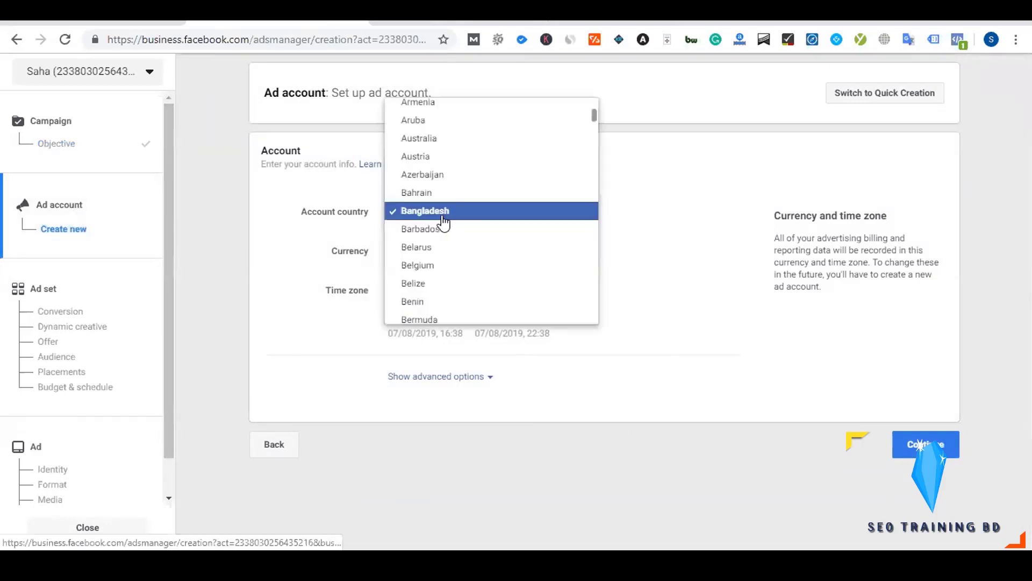
key("u")
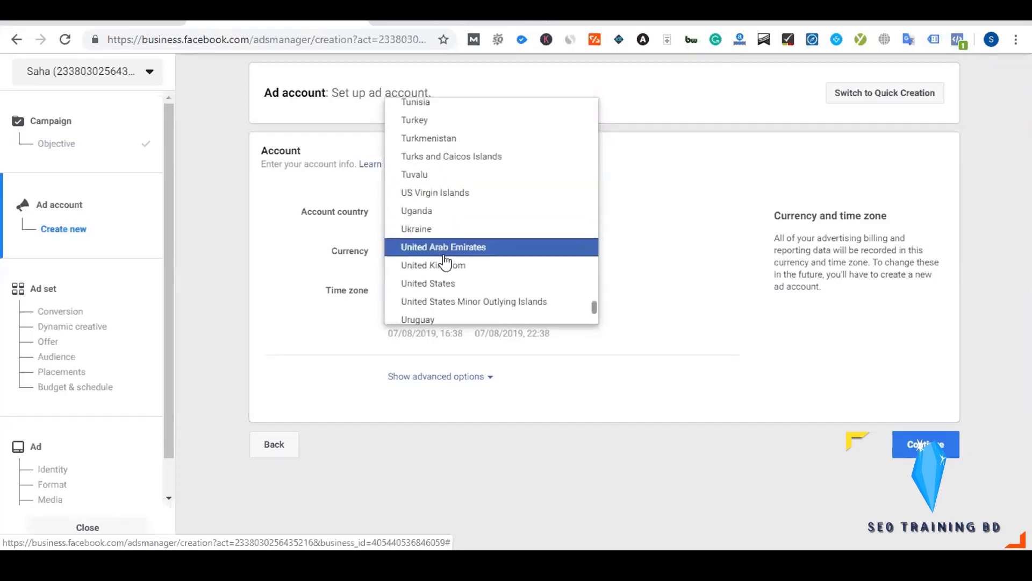
left_click(438, 284)
left_click(454, 290)
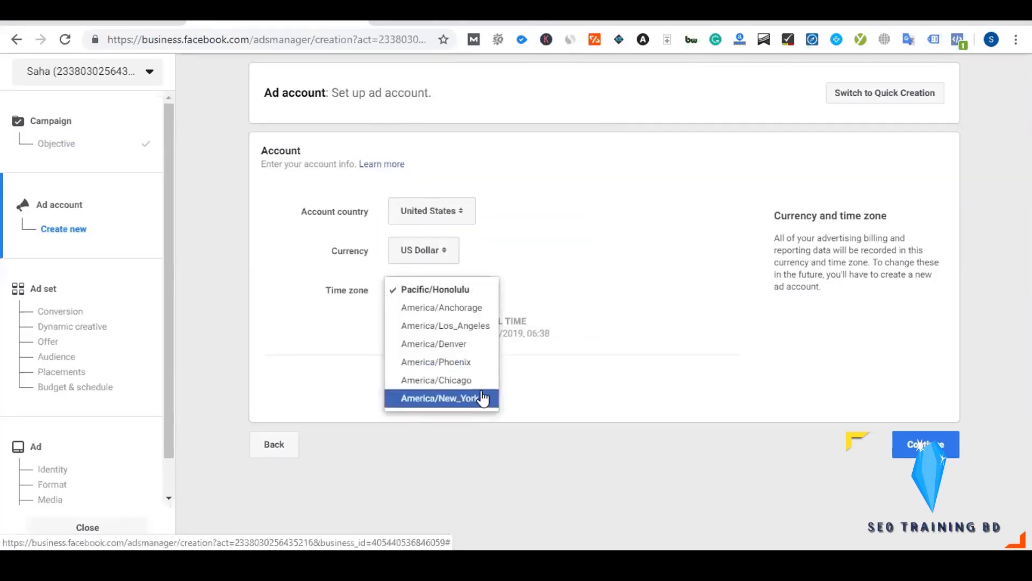
left_click(482, 398)
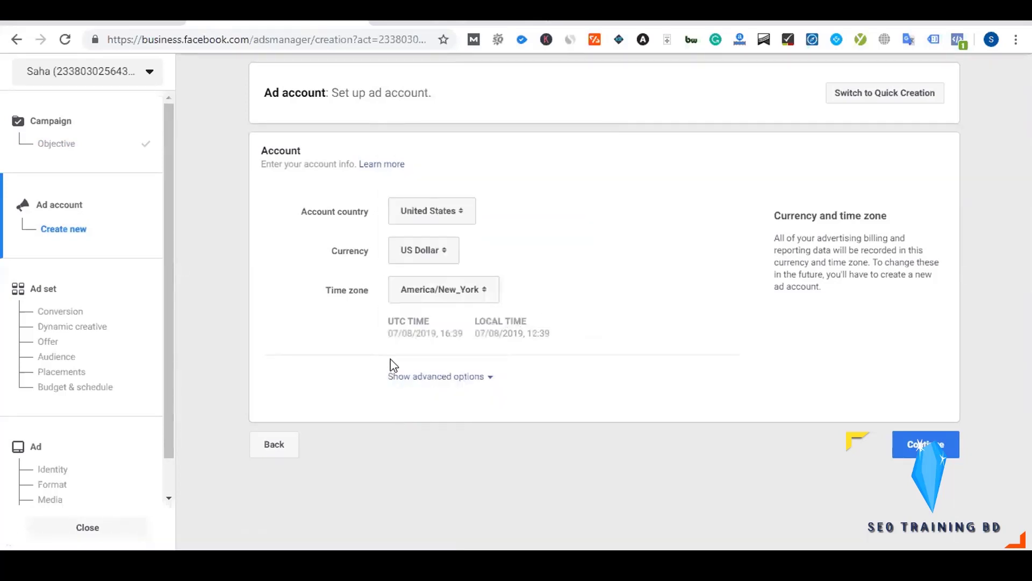
left_click(466, 375)
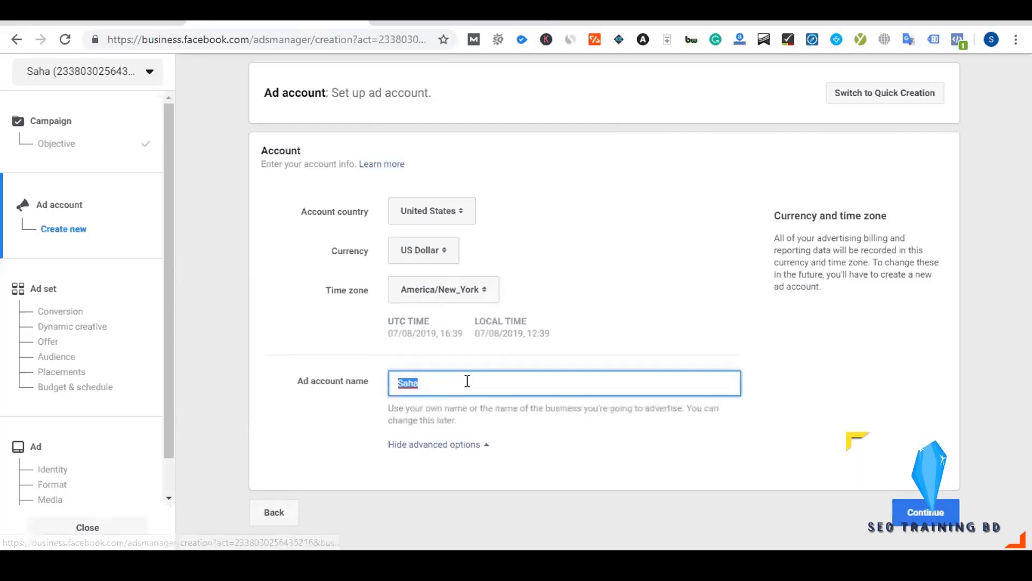
left_click(454, 445)
left_click(925, 444)
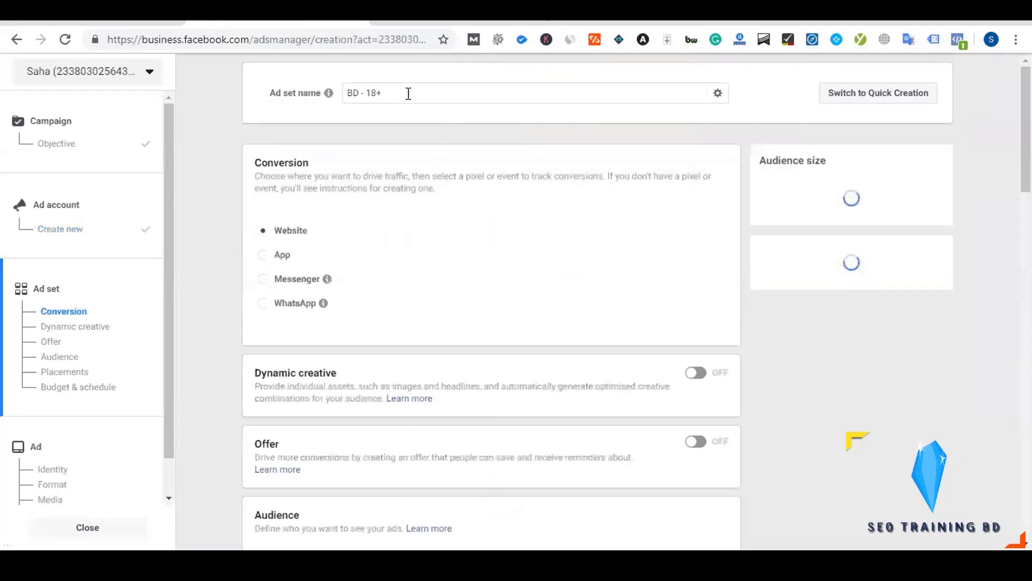
- Rename the ad set as "$20 | Conversion & Remarketing"
left_click_drag(408, 94, 347, 92)
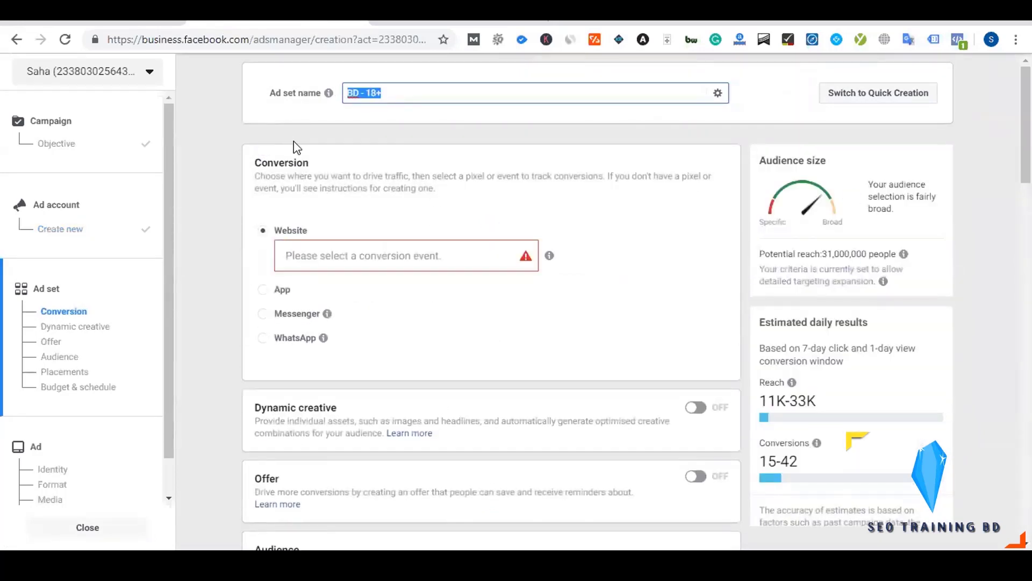
type("$20 | Conversion & Remarketing")
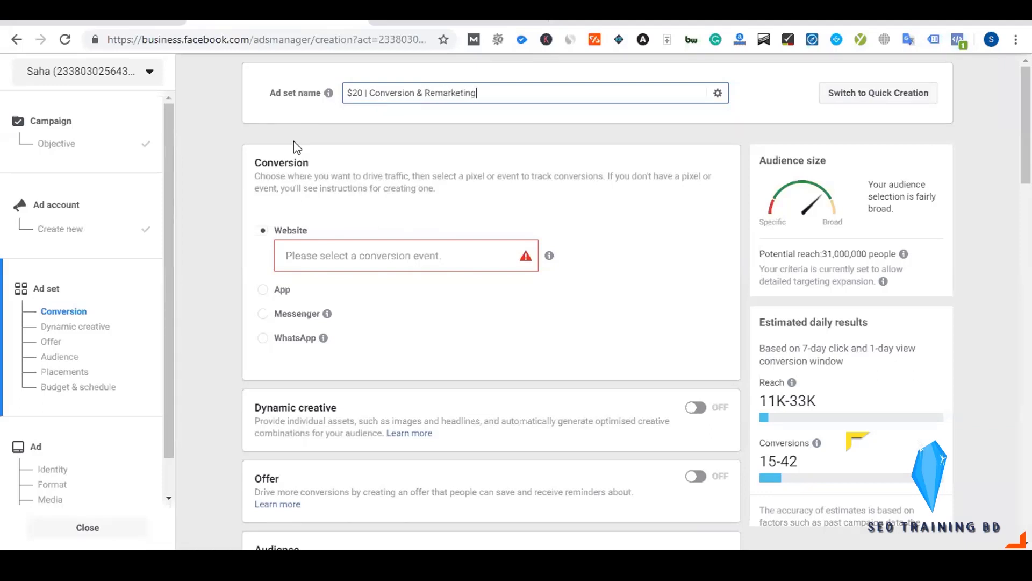
left_click(291, 255)
left_click(244, 253)
scroll(262, 257, "down", 2)
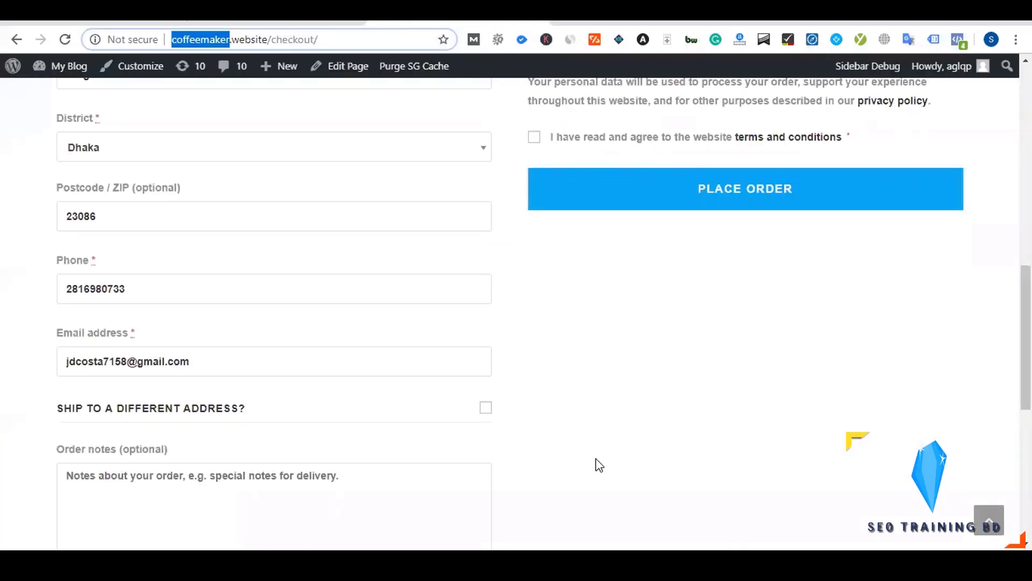
- Switch to the coffeemaker.website shop and browse from its home page through My Account to a coffee maker product page
scroll(480, 341, "up", 10)
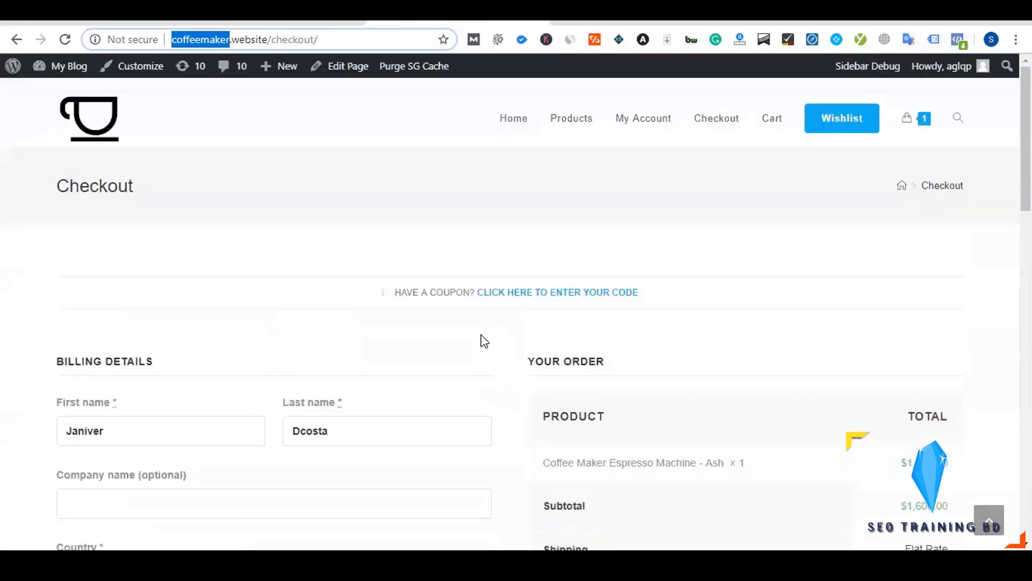
left_click(94, 133)
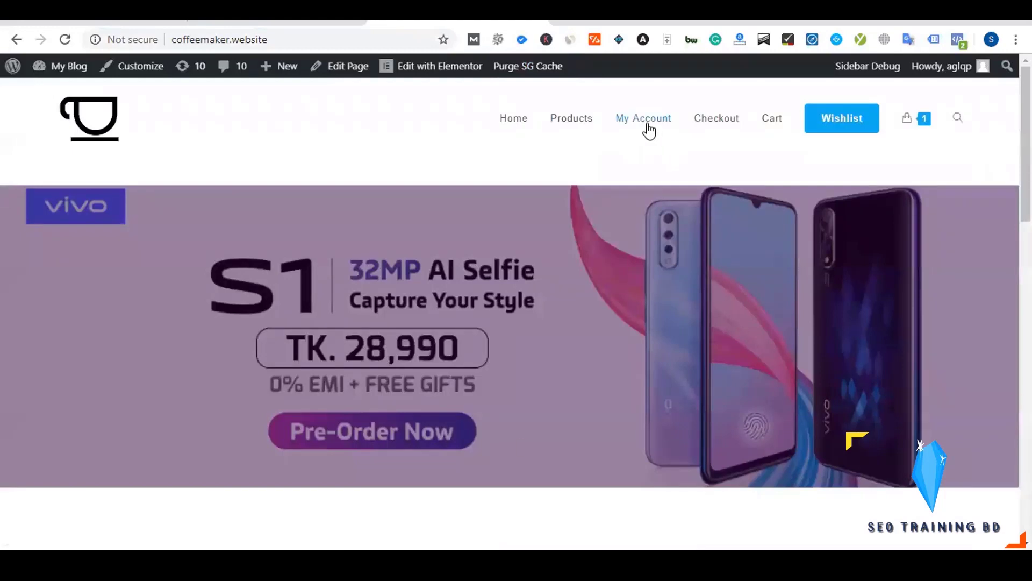
left_click(647, 129)
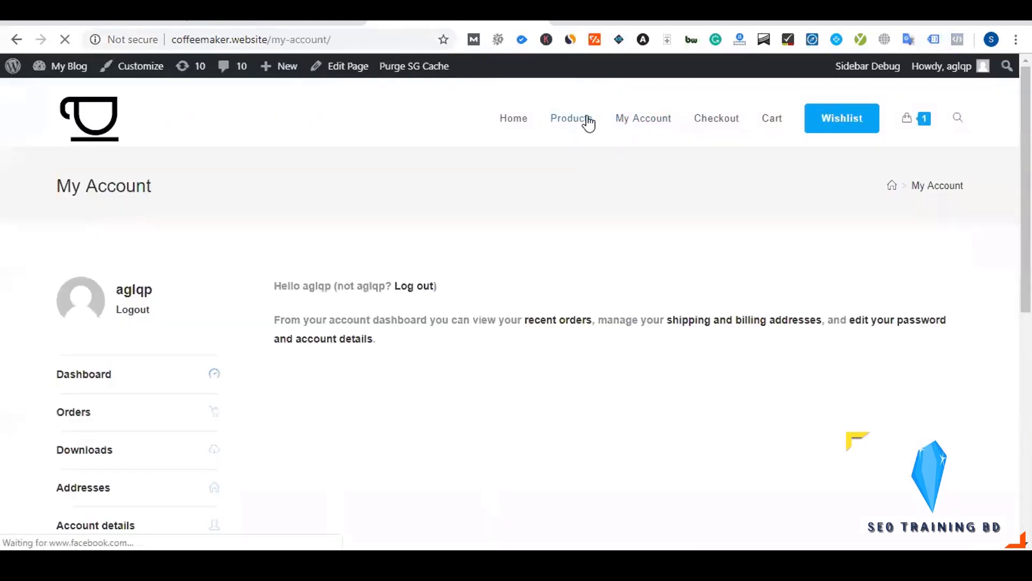
left_click(588, 123)
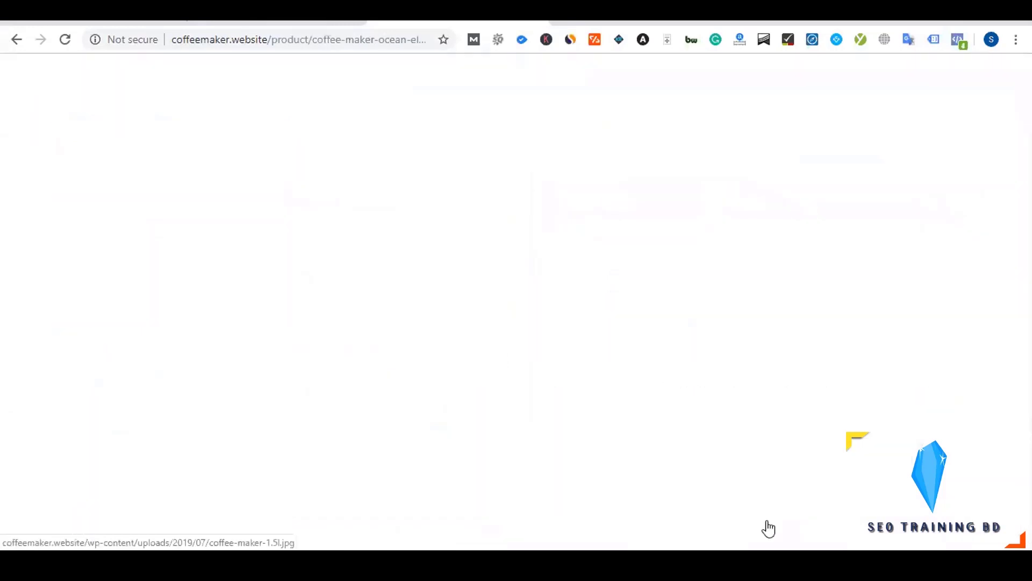
- Choose the Black colour for Coffee Maker Ocean Ele OCM6622, 1.5L and examine its product address
scroll(580, 331, "down", 3)
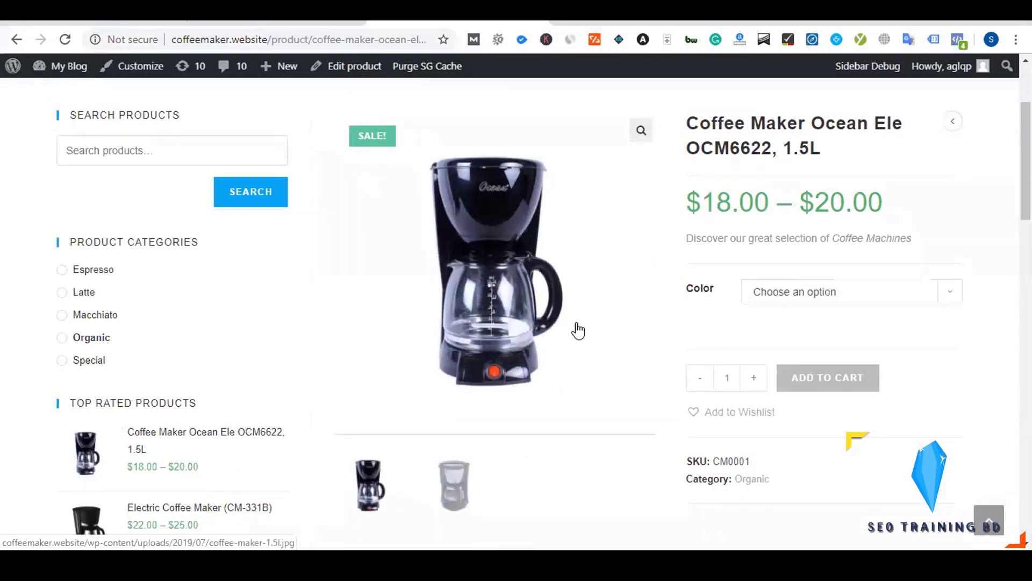
left_click(808, 299)
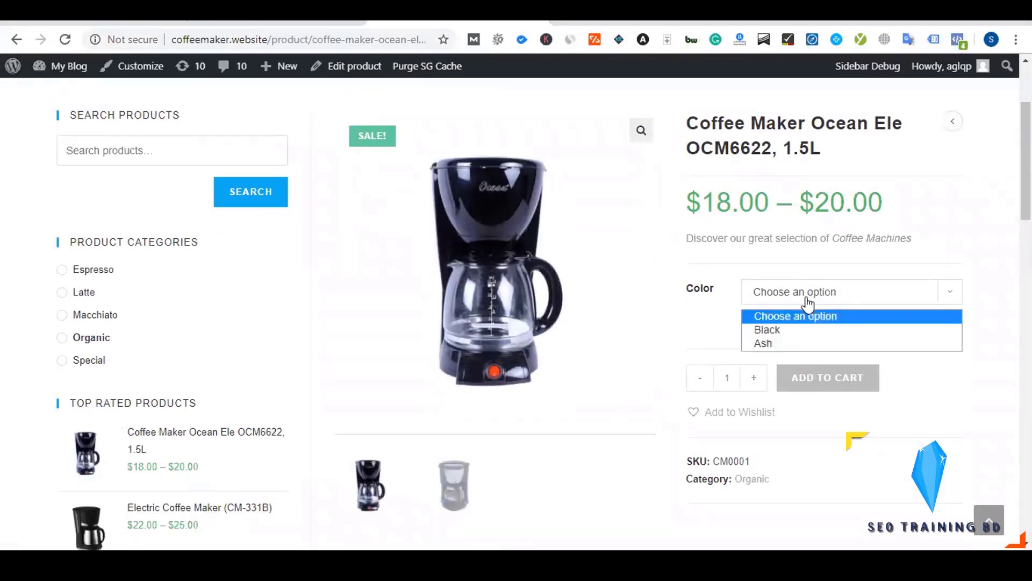
left_click(797, 336)
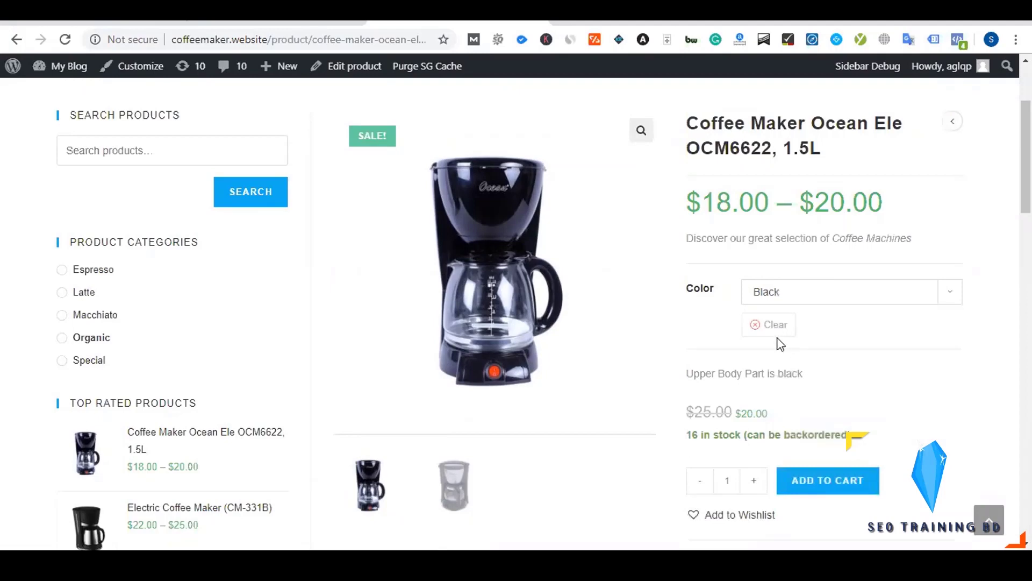
left_click_drag(313, 39, 388, 37)
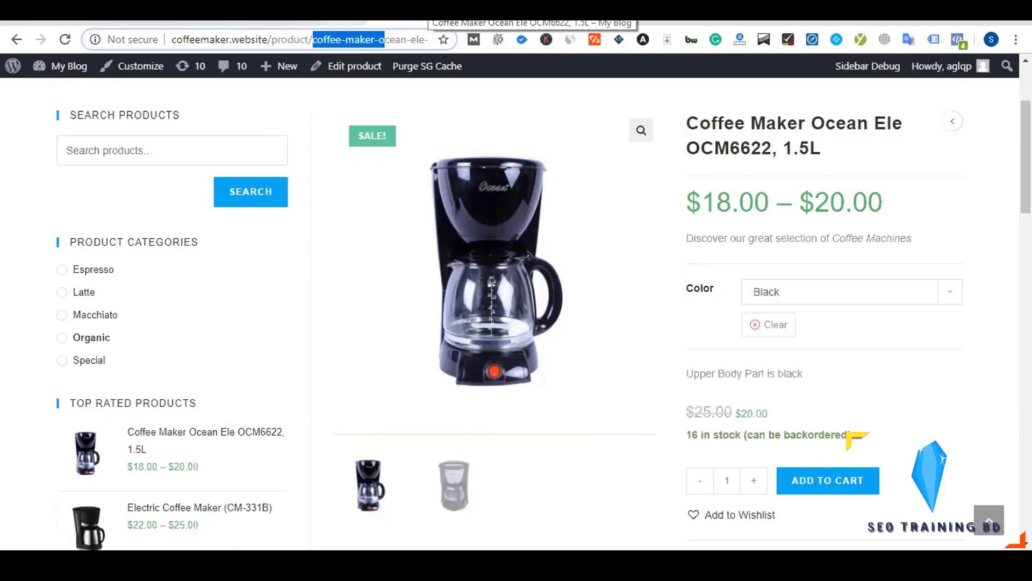
- Return to the ad set and choose Purchase as the website conversion event
left_click(457, 21)
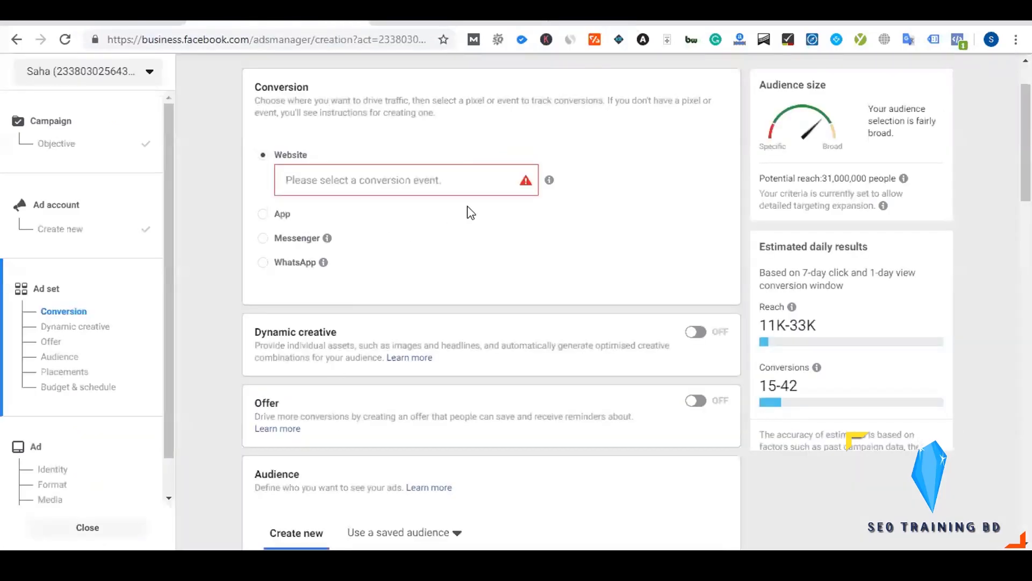
scroll(403, 200, "up", 2)
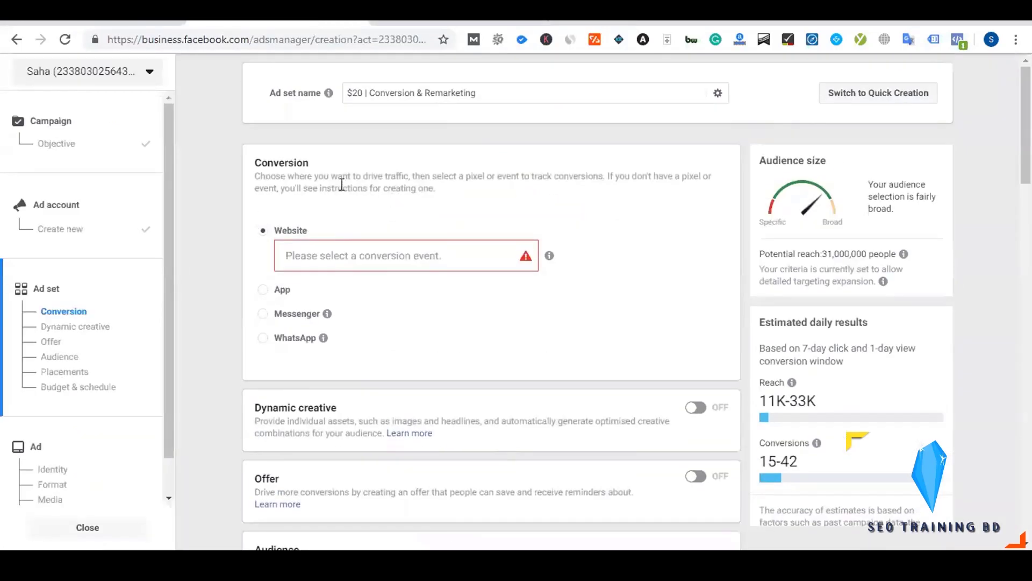
scroll(359, 206, "down", 2)
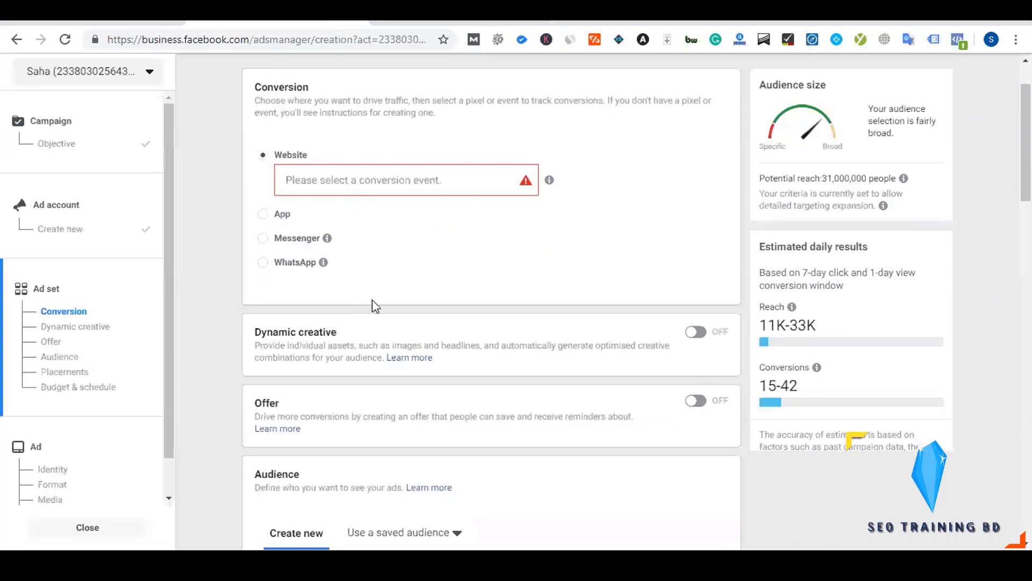
scroll(419, 286, "up", 2)
left_click(334, 259)
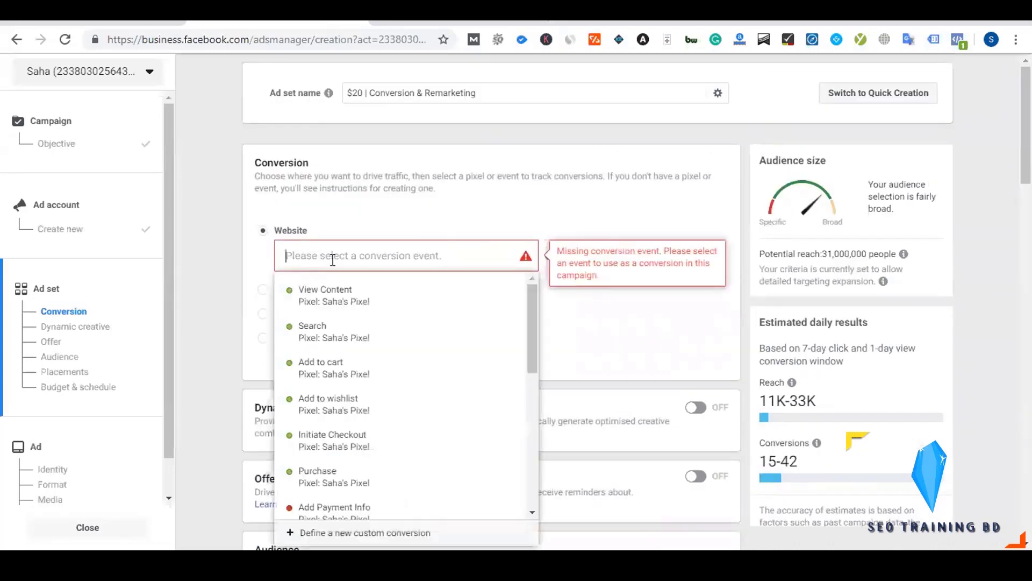
scroll(616, 306, "down", 2)
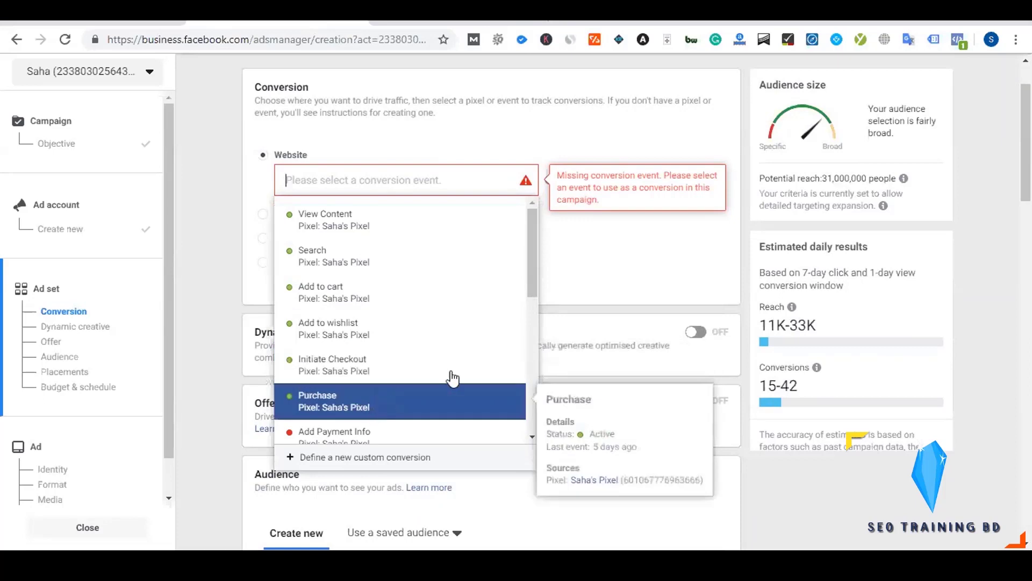
scroll(499, 337, "down", 4)
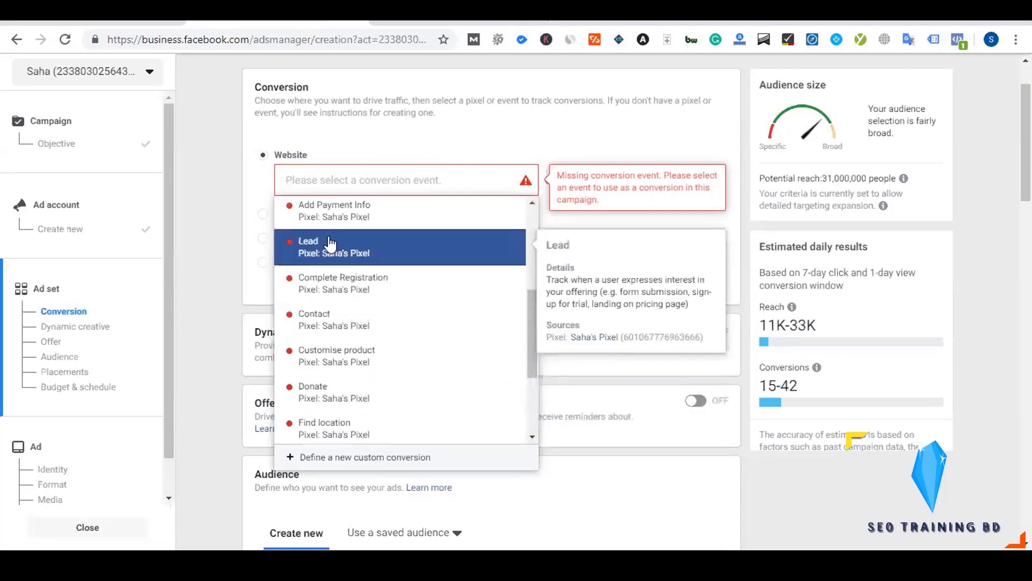
scroll(333, 326, "down", 3)
scroll(333, 331, "up", 7)
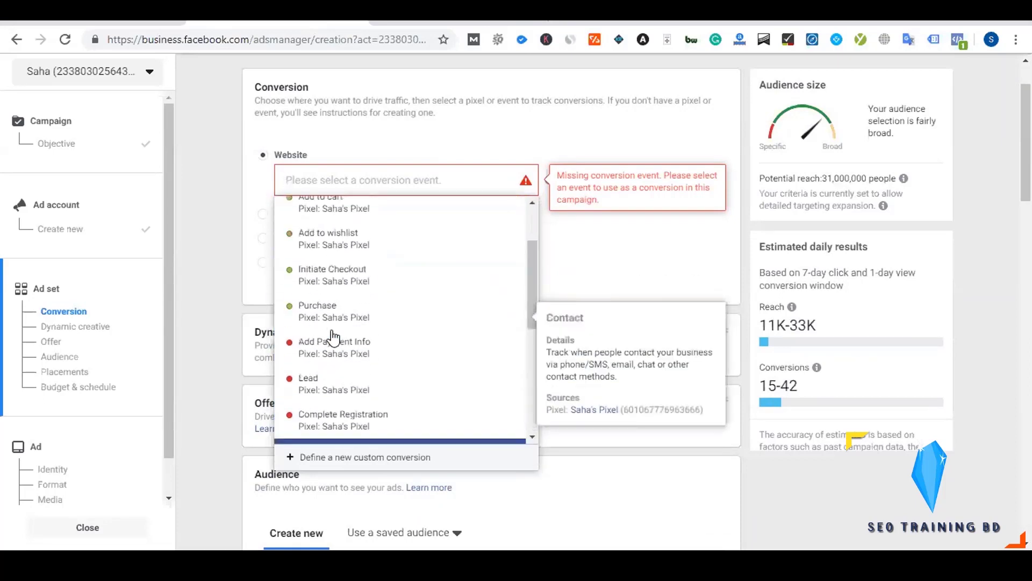
left_click(347, 403)
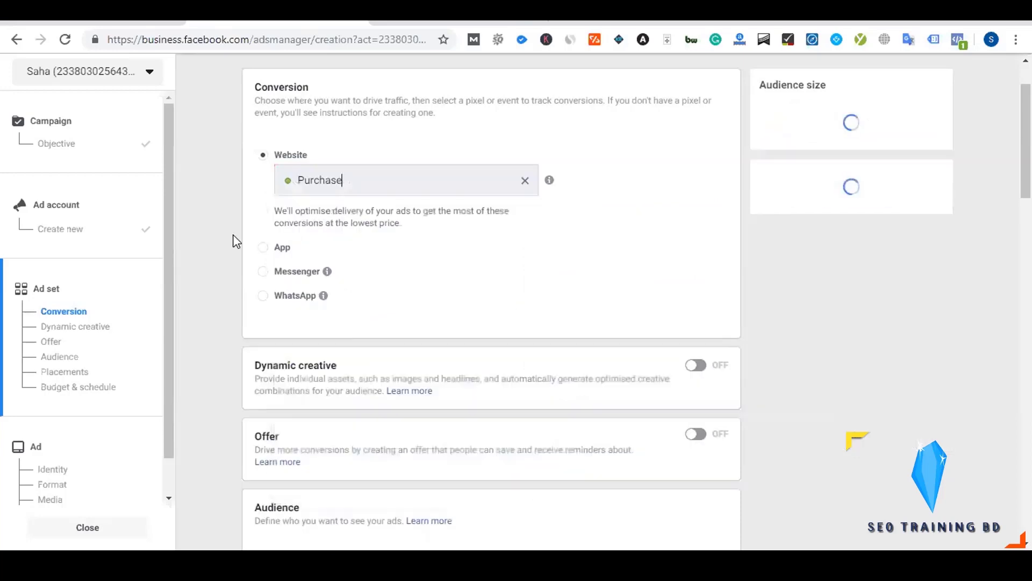
scroll(233, 235, "up", 2)
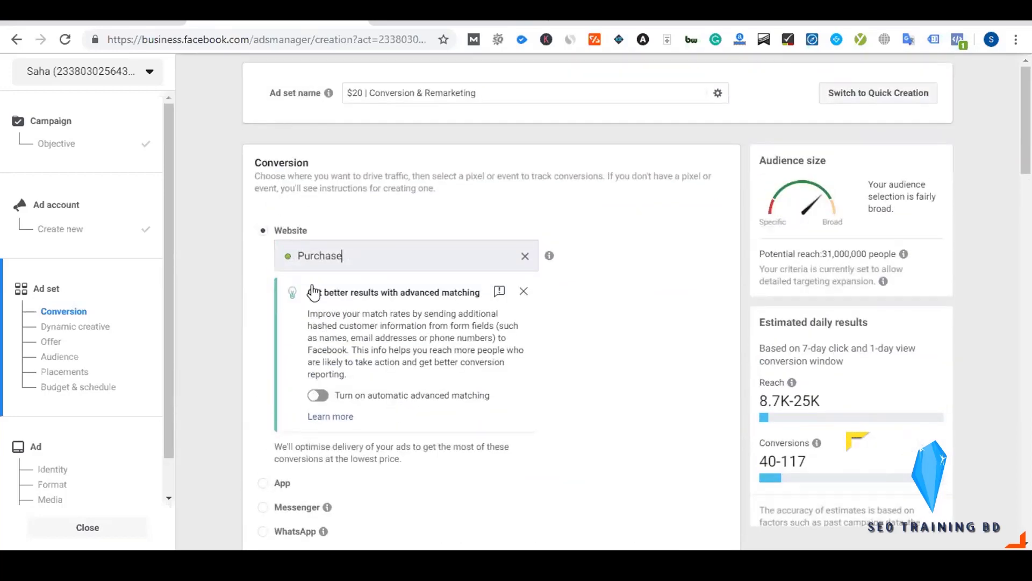
- Copy the ad creation page's address and open it in a second browser tab
scroll(261, 329, "down", 4)
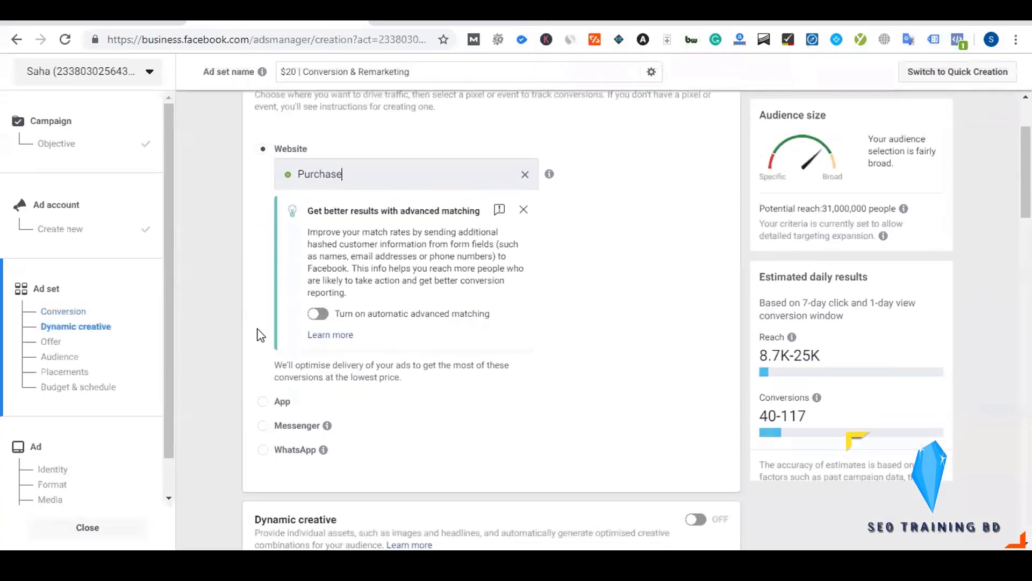
scroll(260, 335, "down", 5)
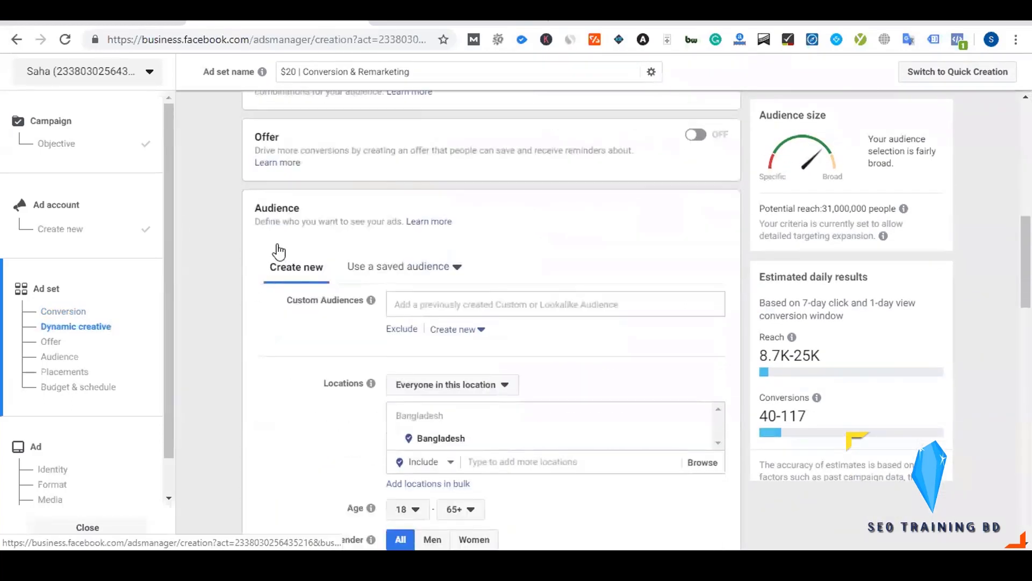
scroll(279, 214, "down", 1)
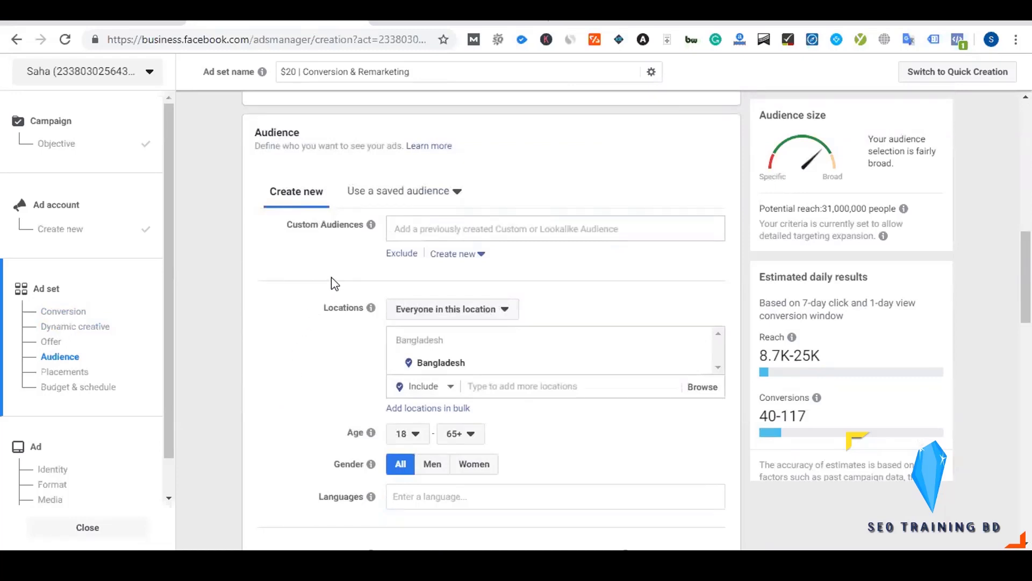
left_click(319, 44)
key("ctrl+c")
key("ctrl+t")
key("ctrl+v")
key("Return")
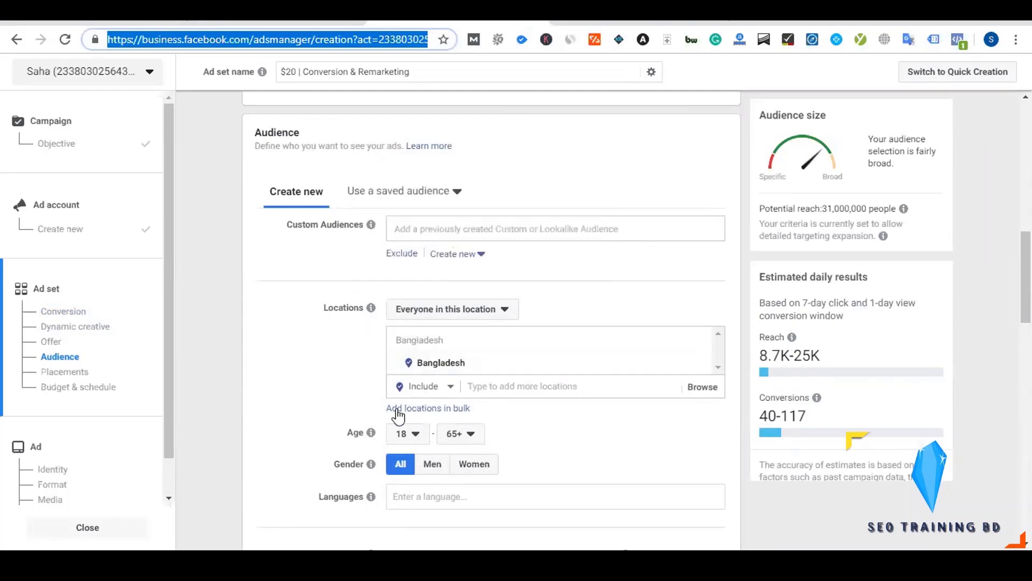
- Dismiss the saved draft summary in the second browser tab and exit ad creation to the campaigns list
scroll(284, 484, "down", 6)
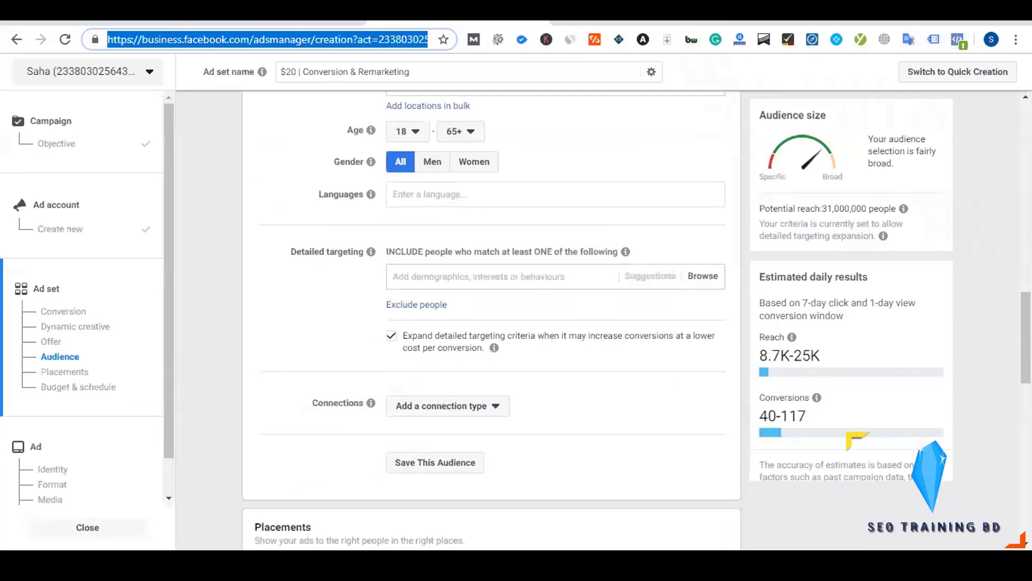
scroll(314, 387, "up", 3)
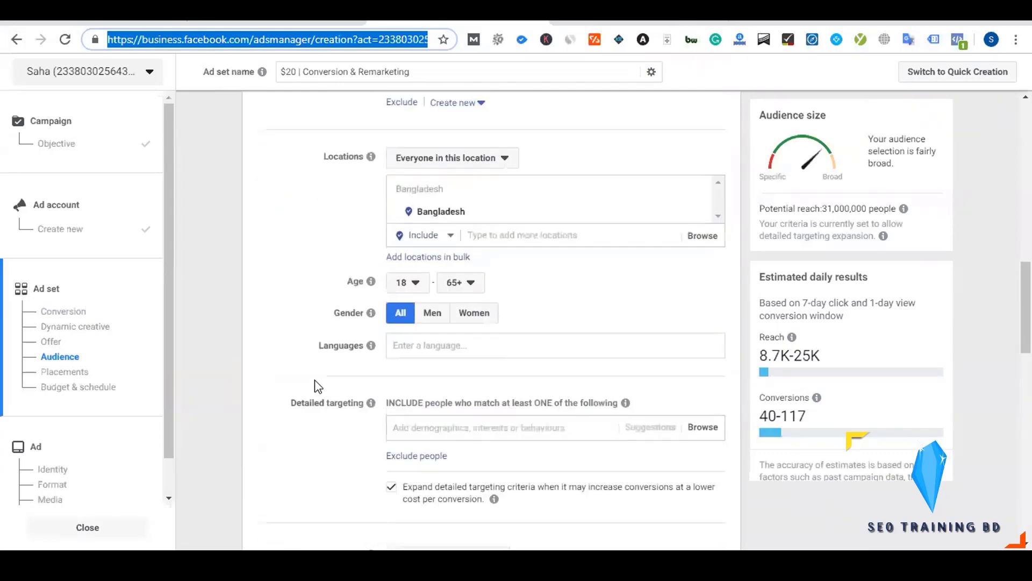
scroll(318, 386, "up", 2)
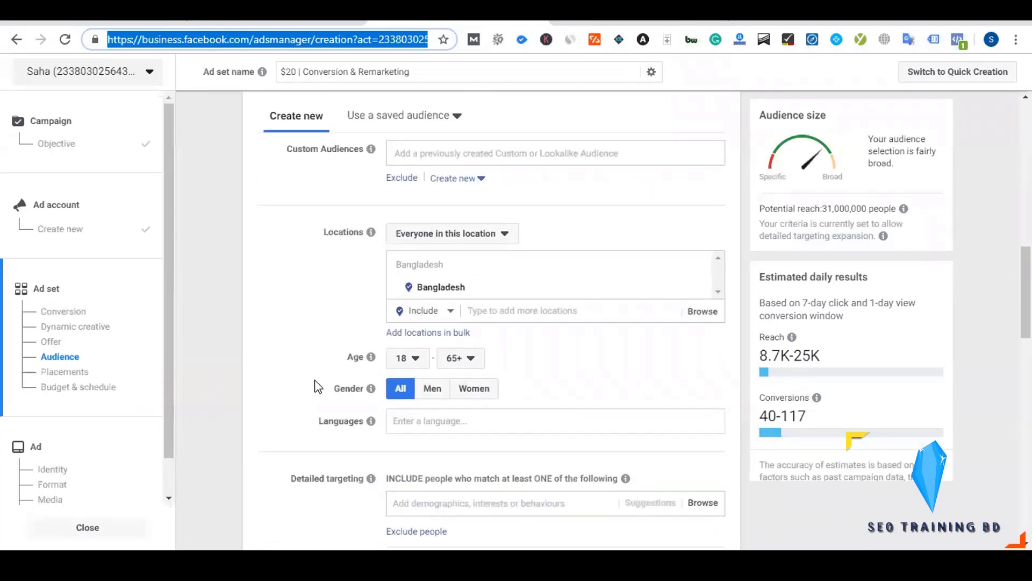
key("Return")
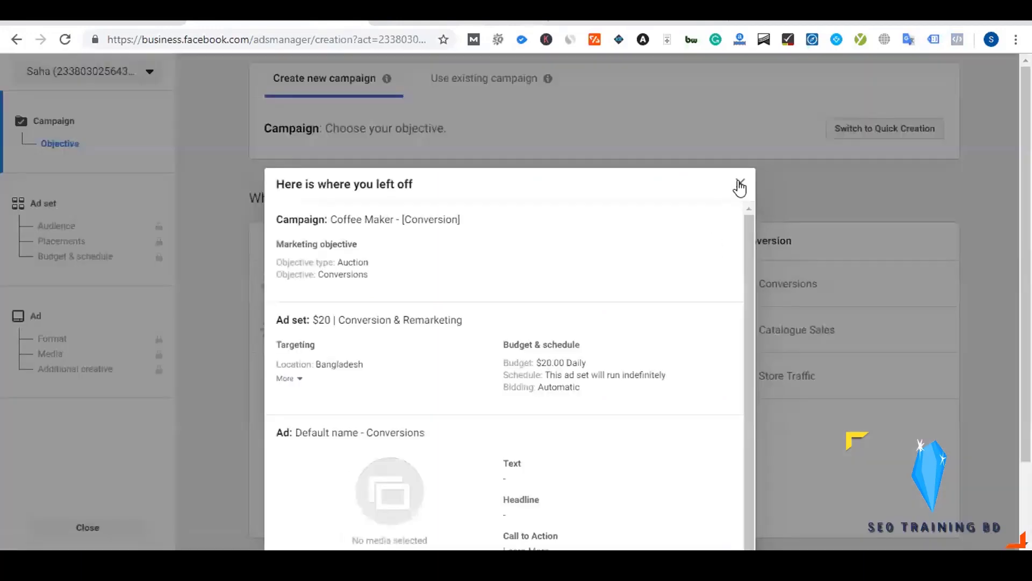
left_click(738, 187)
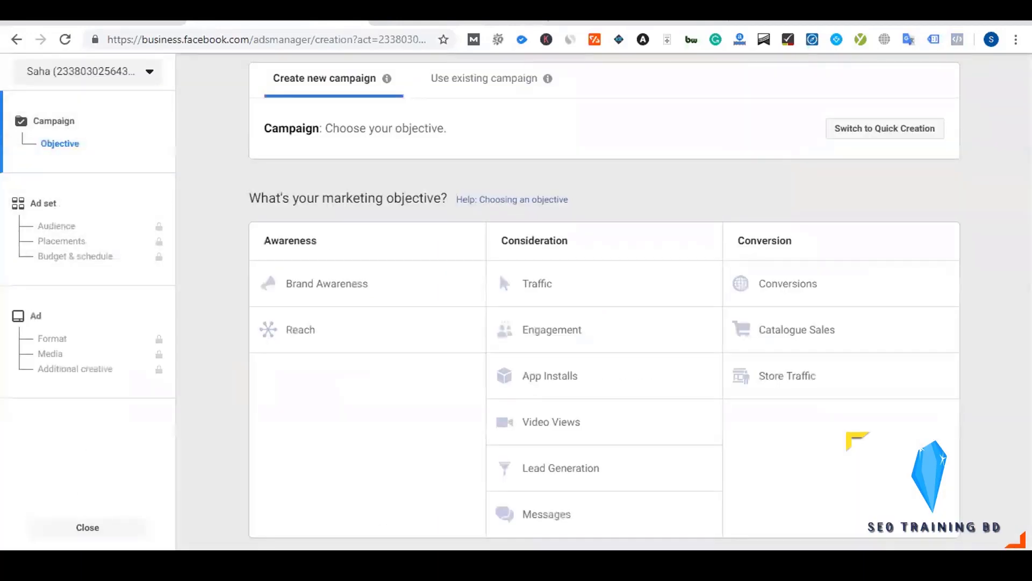
left_click(87, 527)
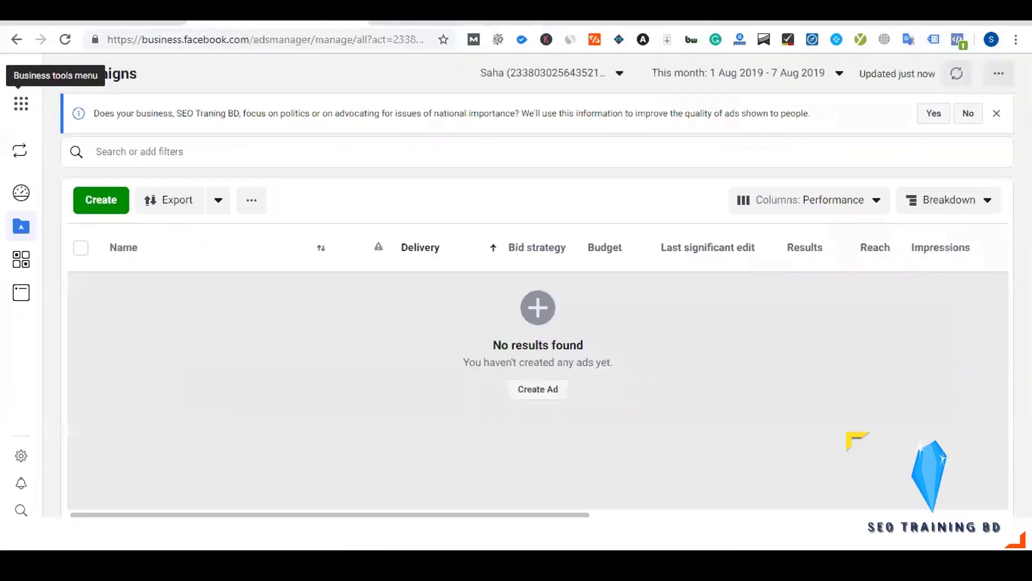
- Open the Audiences library for the SEO Traning BD ad account and examine the coffee maker custom audiences
mouse_move(23, 131)
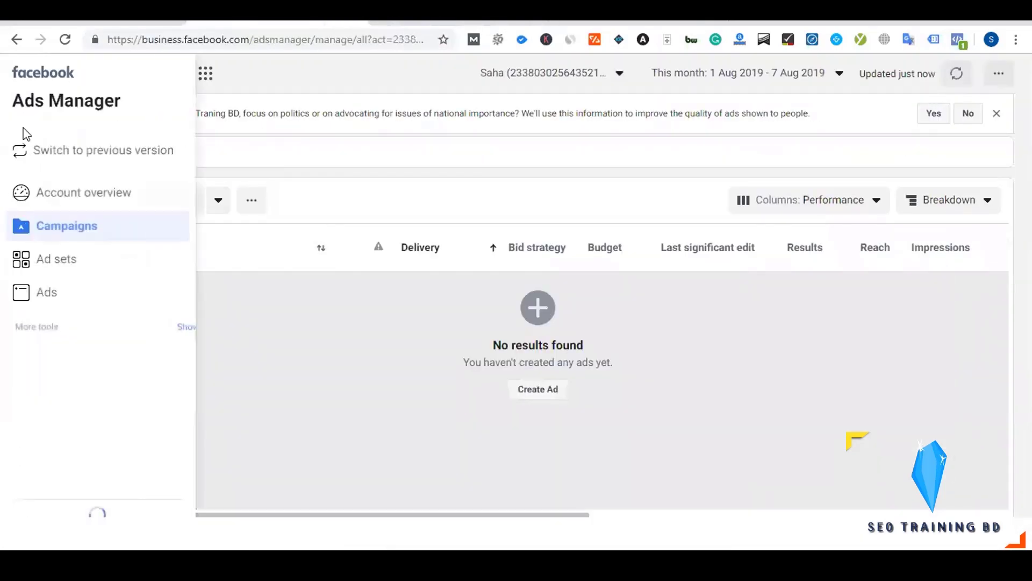
left_click(204, 75)
left_click(310, 372)
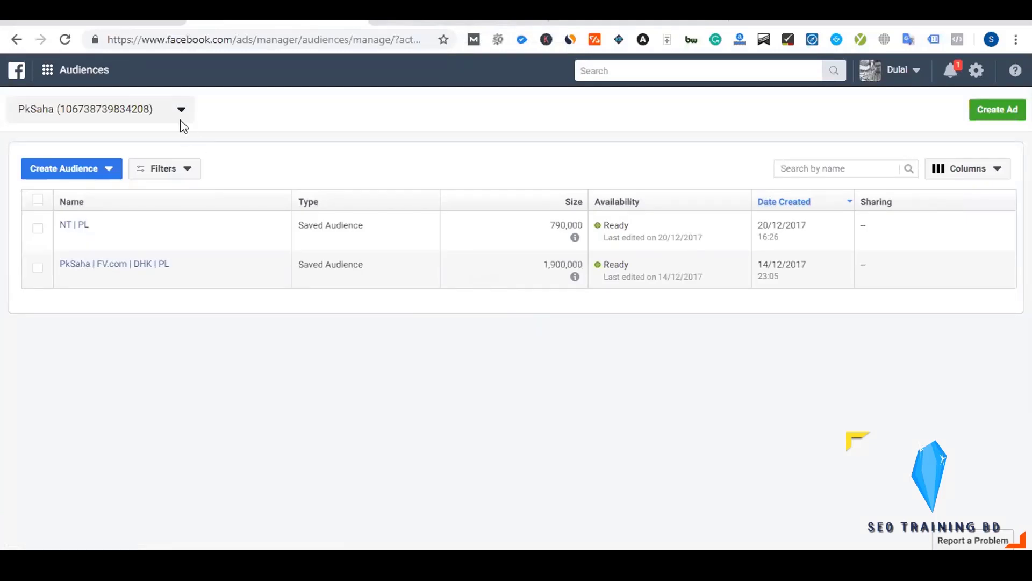
left_click(162, 113)
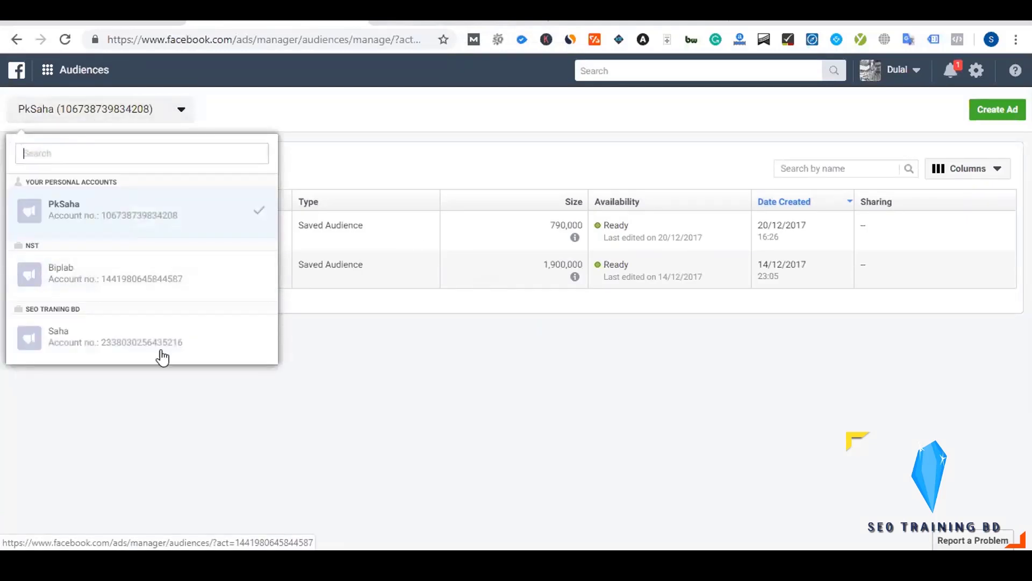
left_click(69, 340)
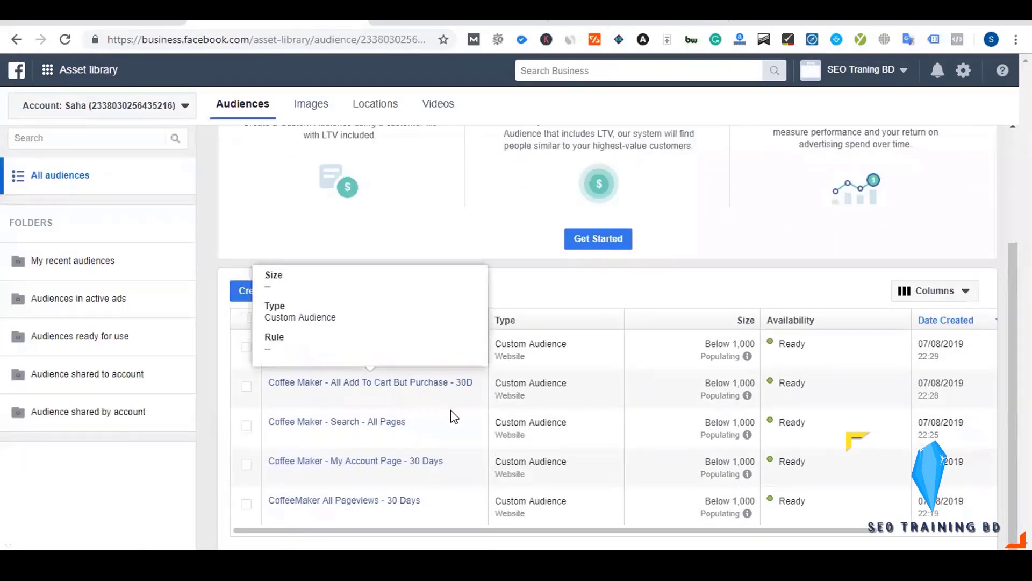
mouse_move(343, 505)
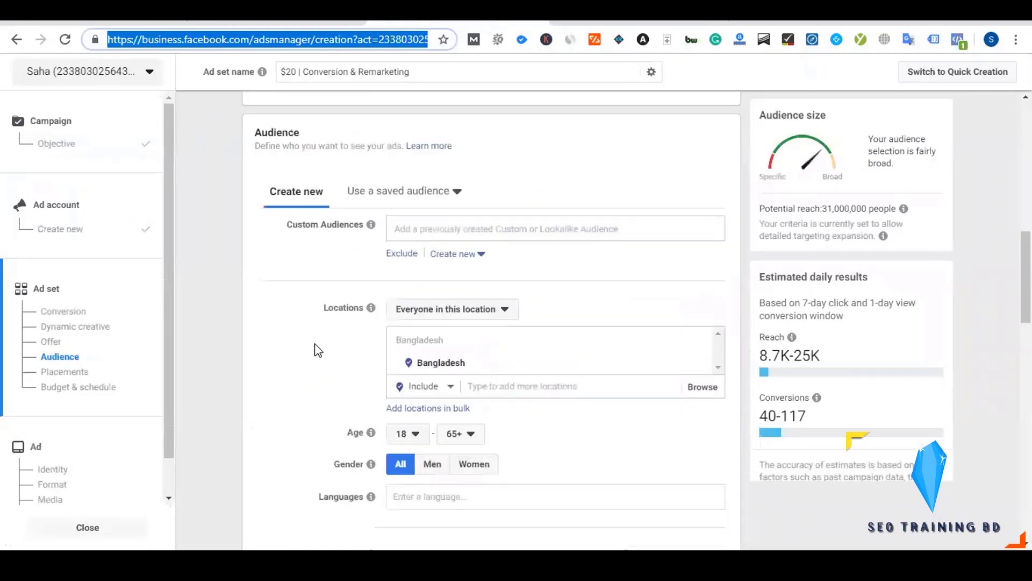
- Return to the ad set draft and check its saved audiences and targeting settings
left_click(436, 205)
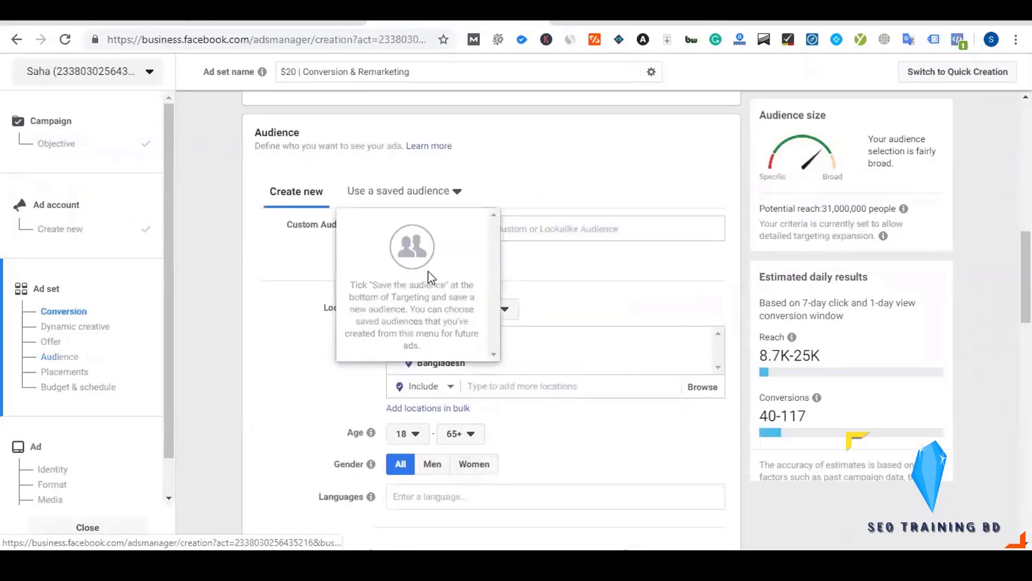
left_click(229, 274)
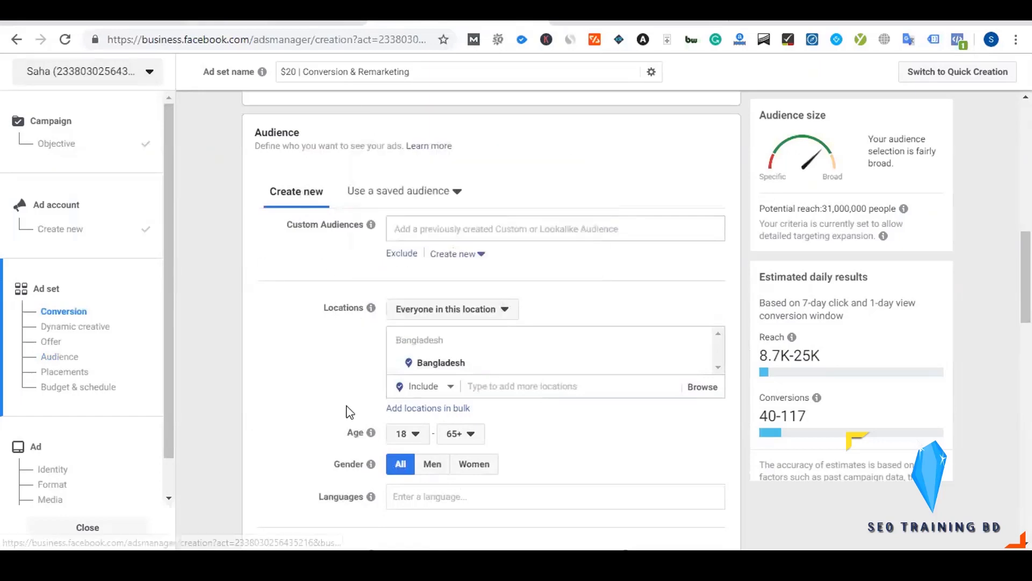
scroll(379, 333, "down", 5)
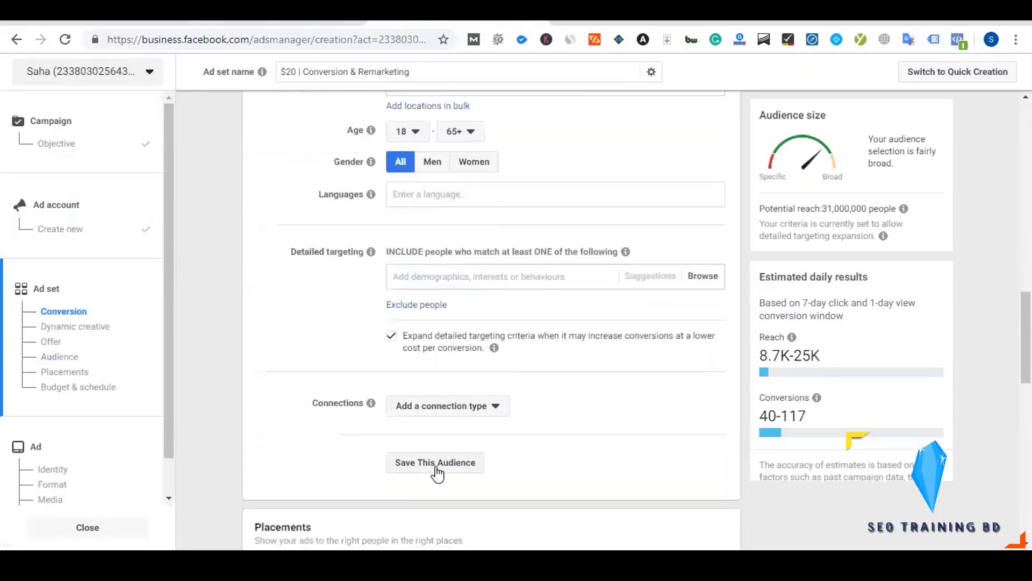
scroll(315, 376, "up", 4)
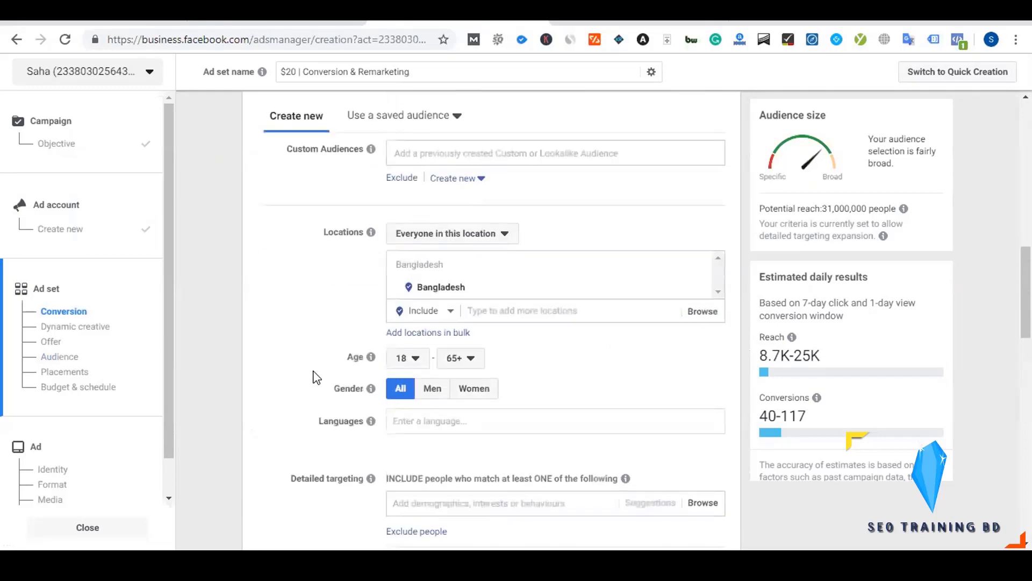
scroll(310, 371, "up", 3)
scroll(352, 264, "down", 1)
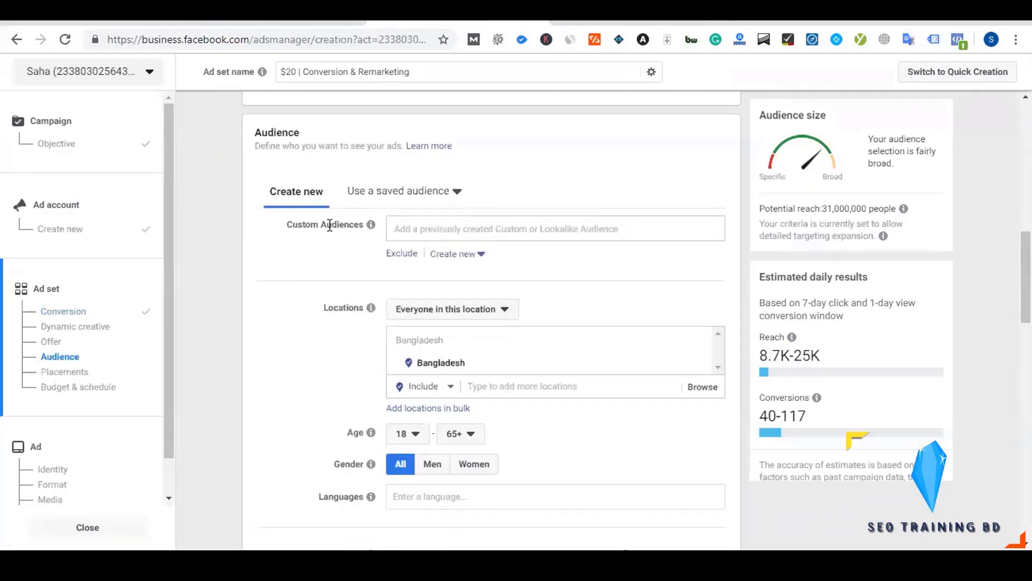
- Add the custom audience "Coffee Maker - All Add To Cart But Purchase - 30D" to the ad set
left_click(435, 227)
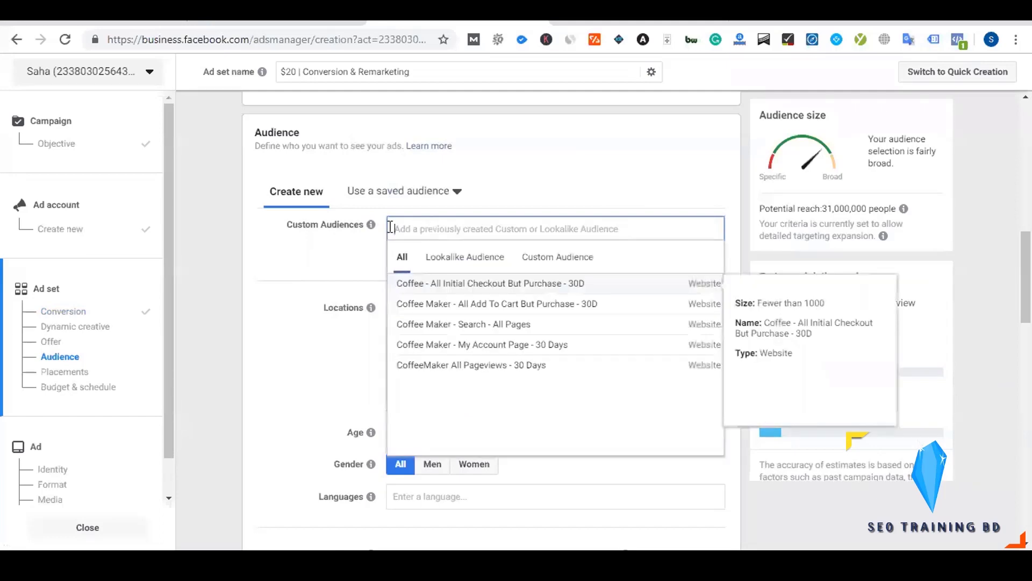
scroll(315, 272, "down", 1)
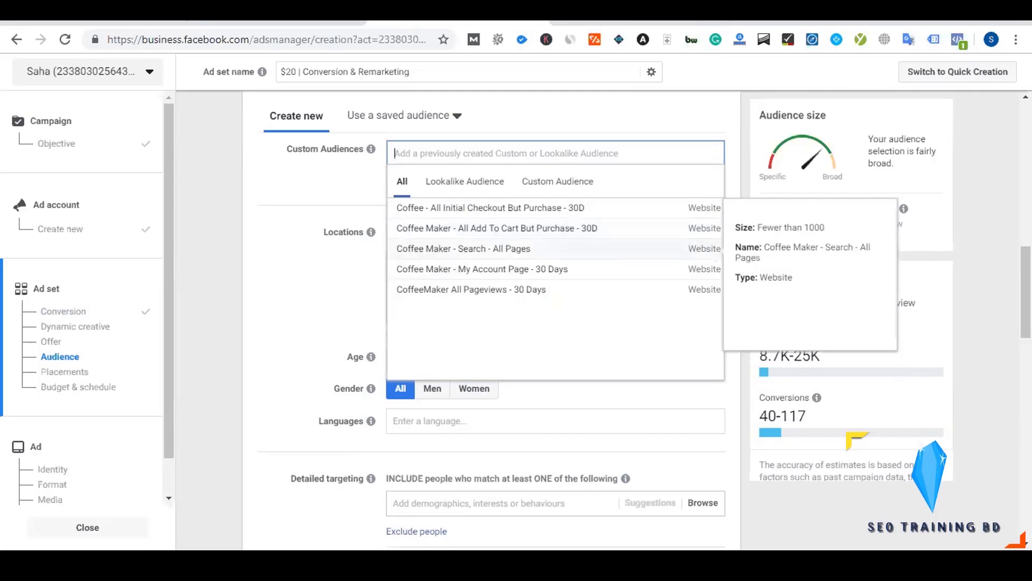
left_click(272, 216)
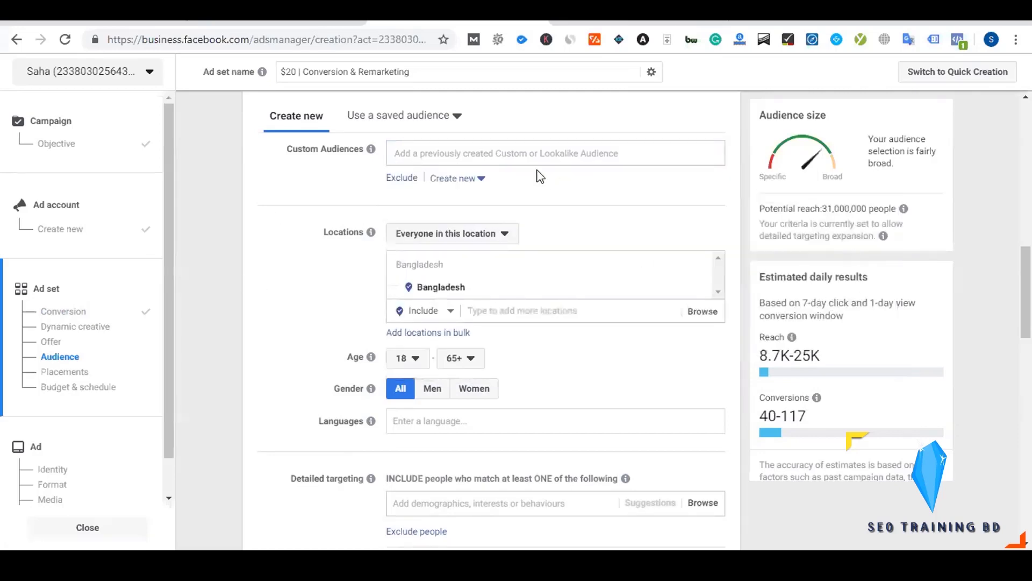
left_click(429, 153)
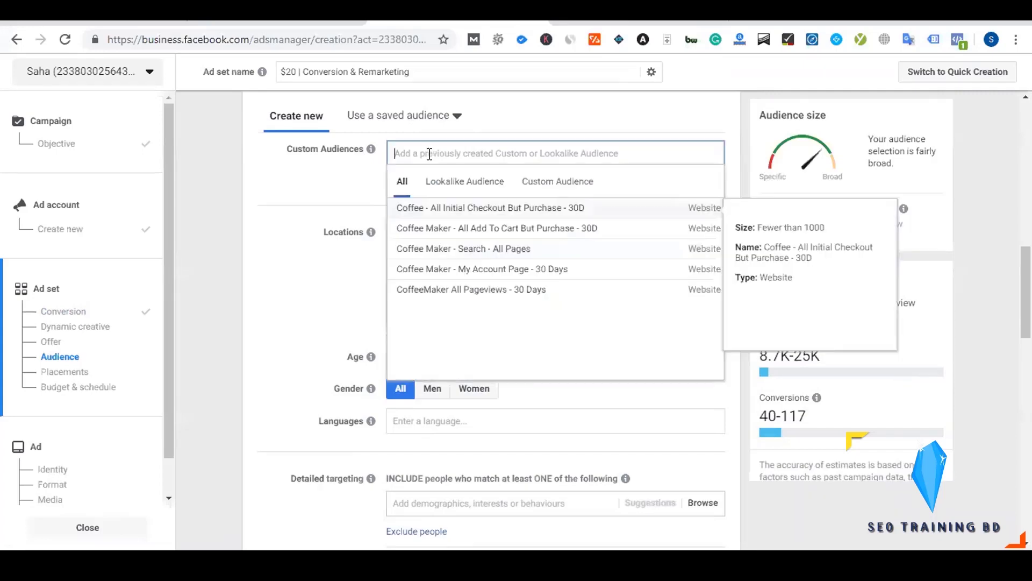
left_click(481, 235)
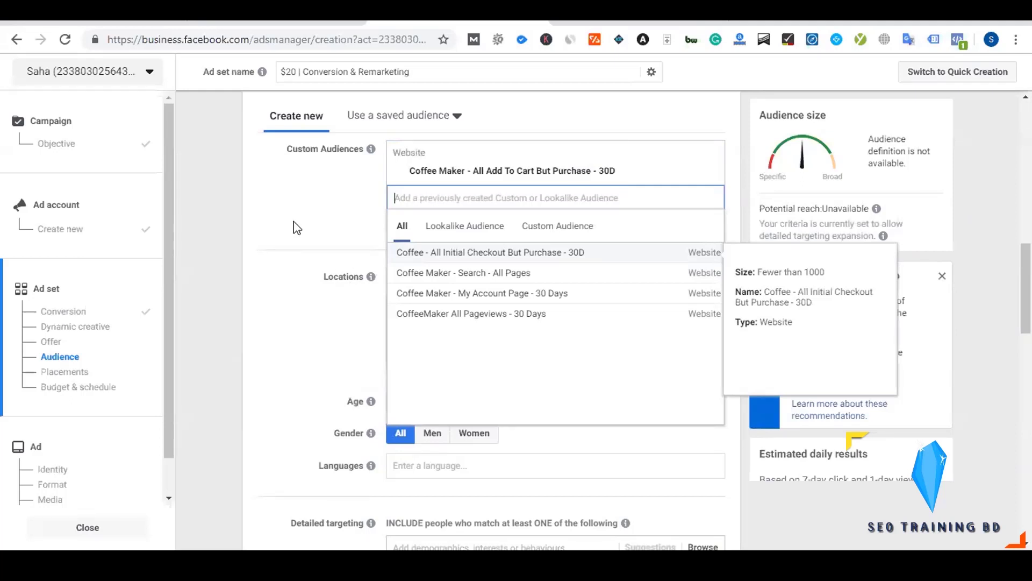
left_click(309, 232)
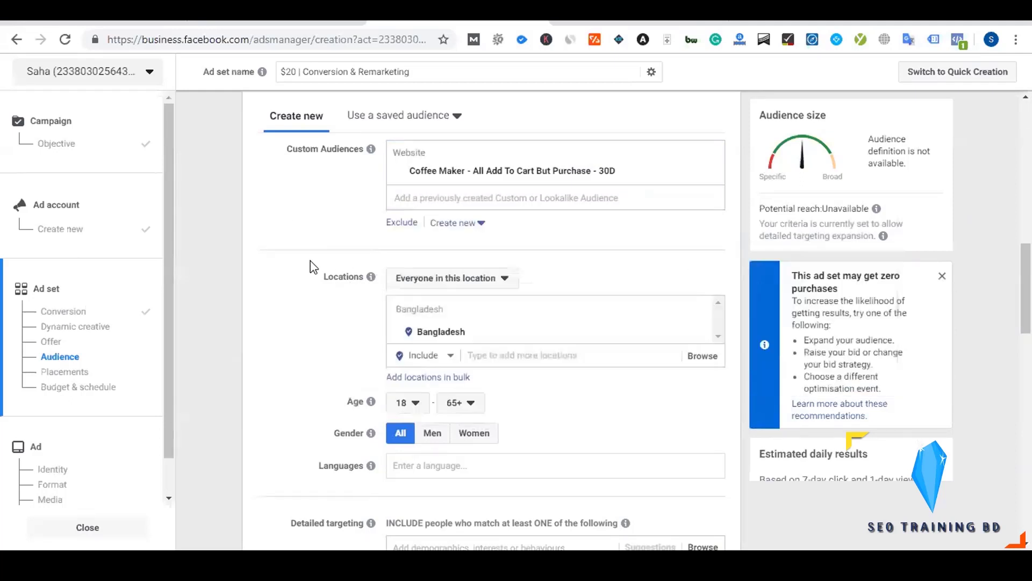
- Review the ad set's custom audience, location, age, gender, language and detailed targeting settings
scroll(312, 272, "up", 3)
scroll(312, 272, "down", 1)
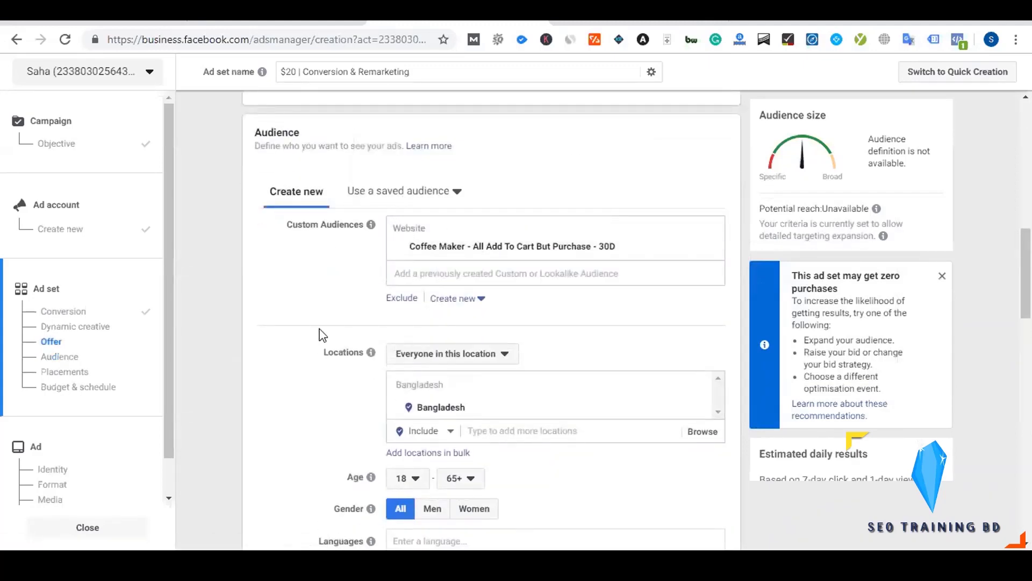
scroll(323, 335, "down", 3)
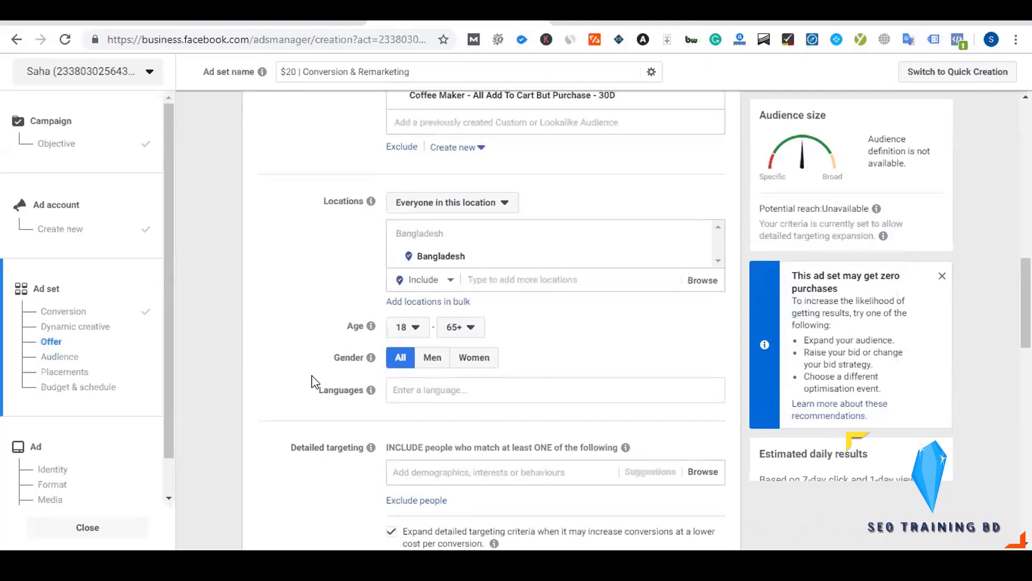
scroll(315, 381, "down", 3)
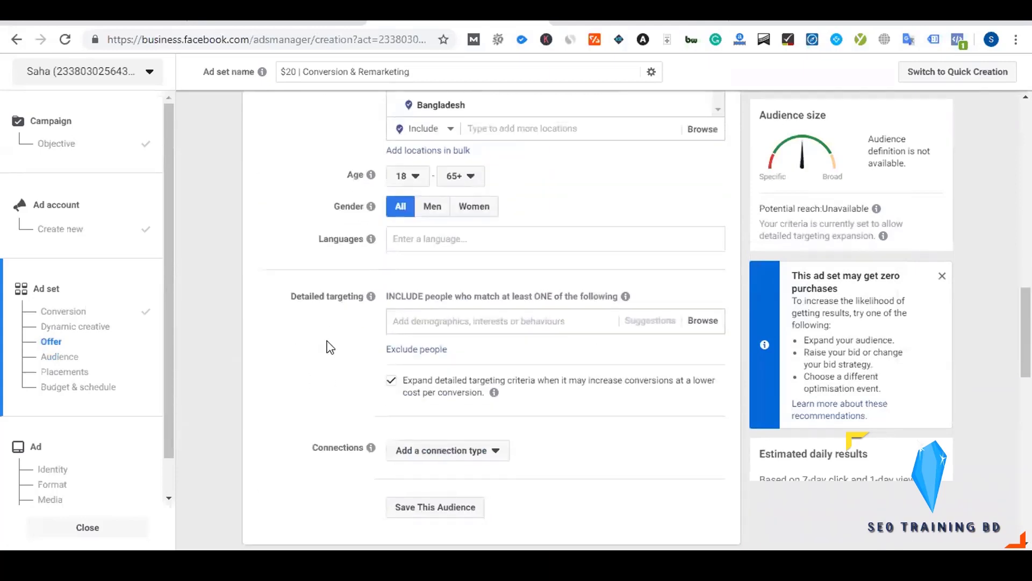
scroll(329, 346, "up", 6)
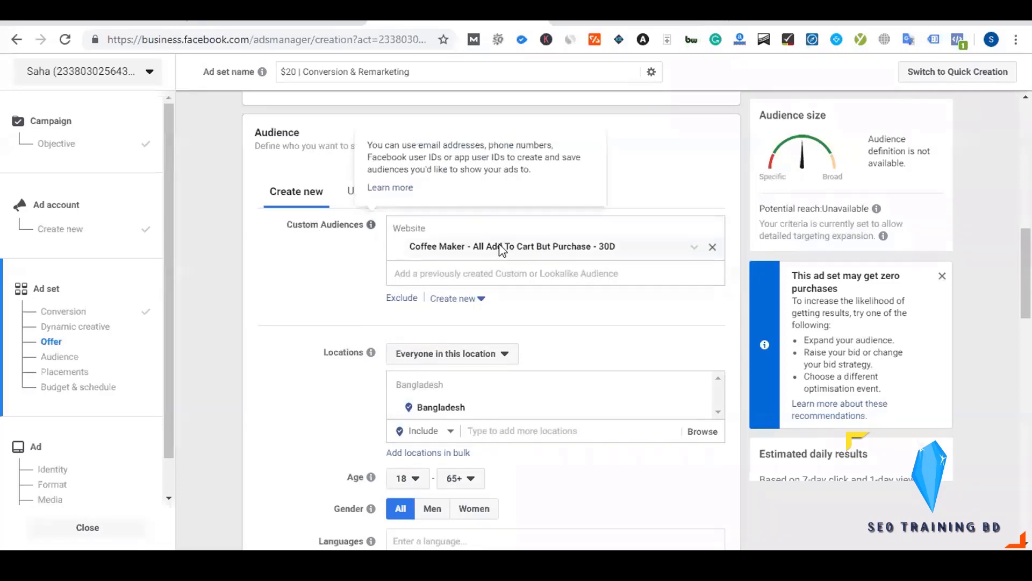
scroll(301, 309, "down", 4)
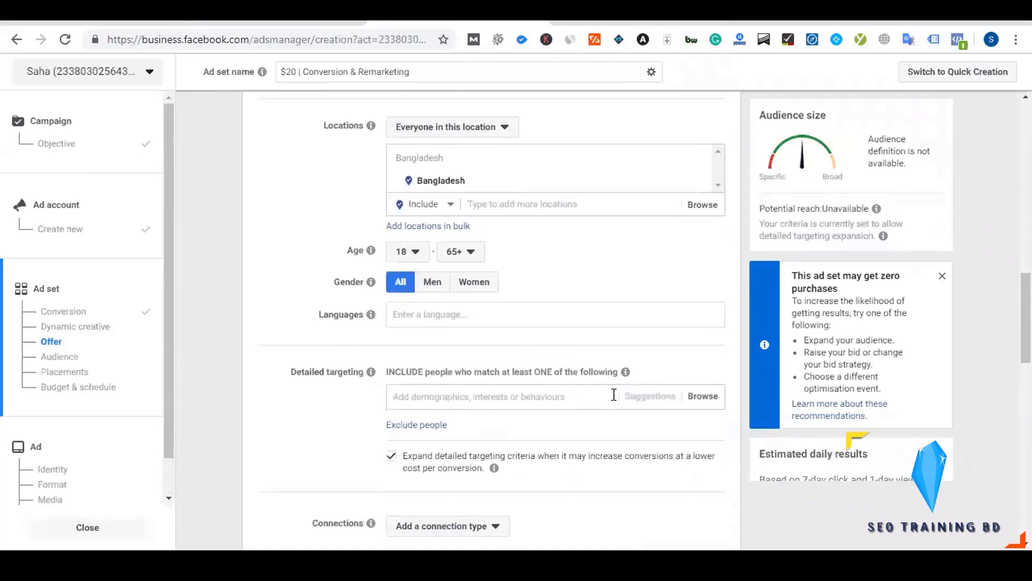
scroll(313, 406, "up", 4)
scroll(314, 406, "up", 1)
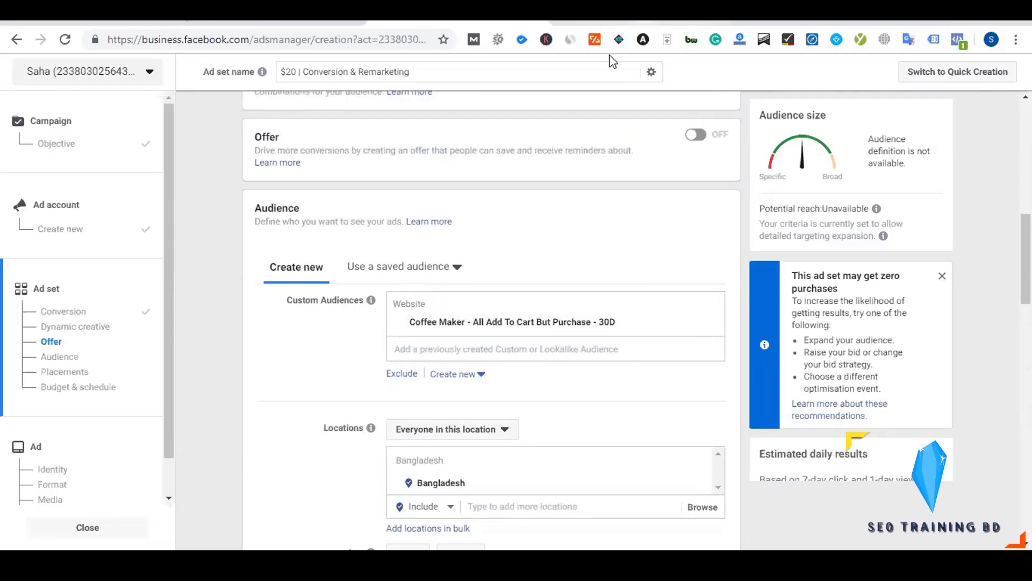
- Check the website conversion event settings against the ad set's audience settings
scroll(360, 320, "up", 9)
scroll(360, 320, "down", 3)
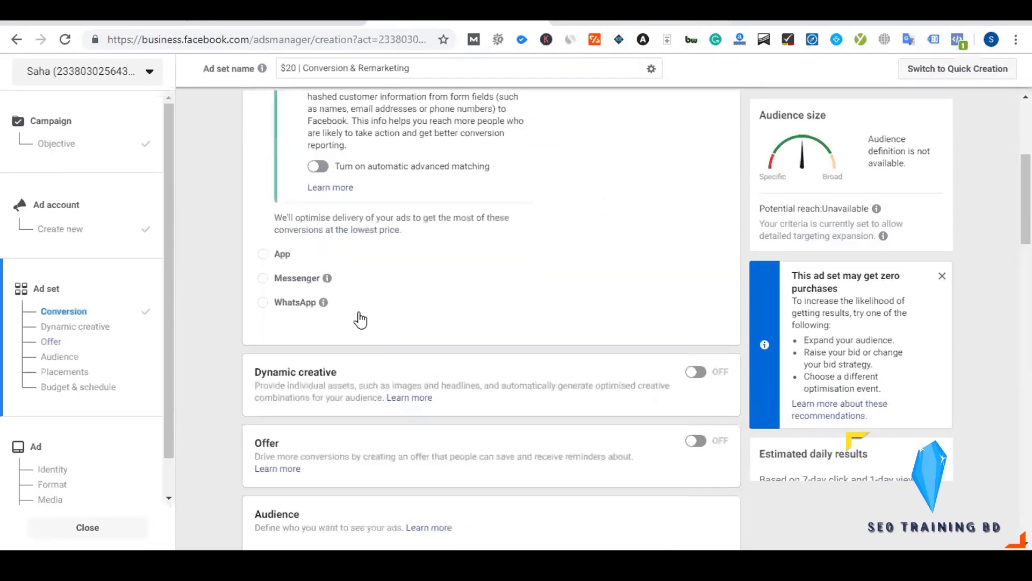
scroll(360, 319, "down", 4)
scroll(343, 369, "up", 5)
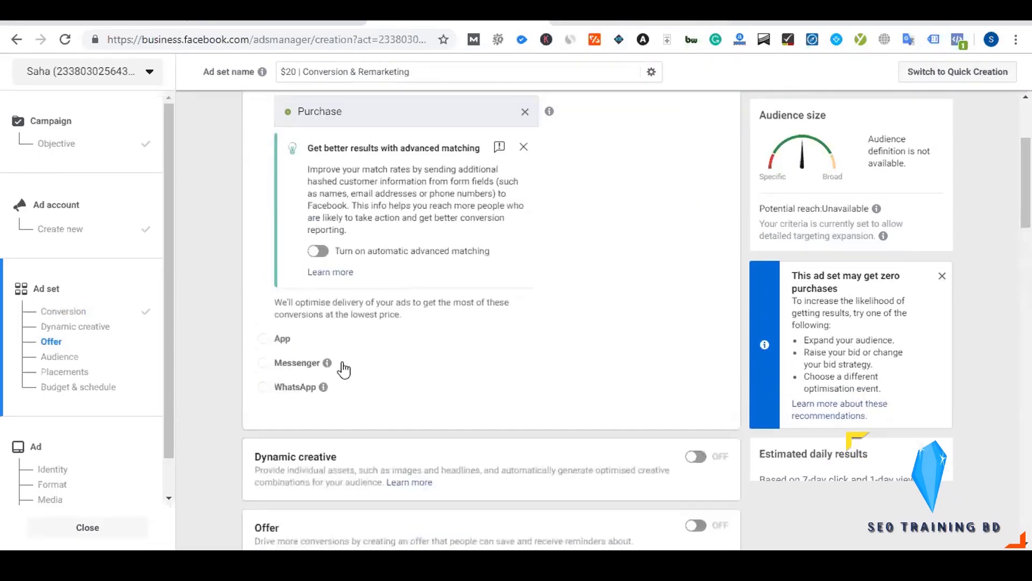
scroll(343, 370, "up", 3)
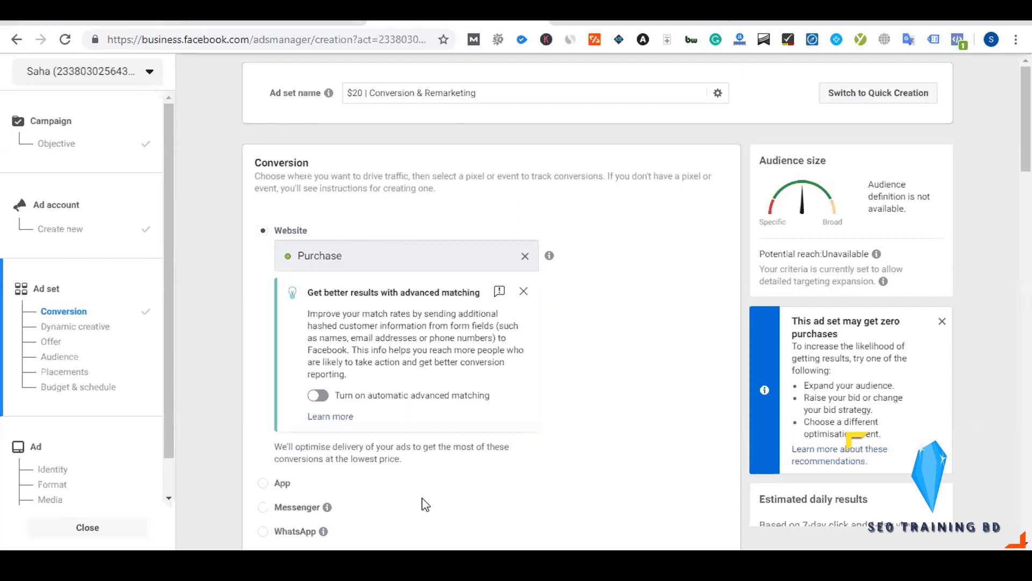
scroll(315, 316, "down", 10)
scroll(315, 316, "down", 3)
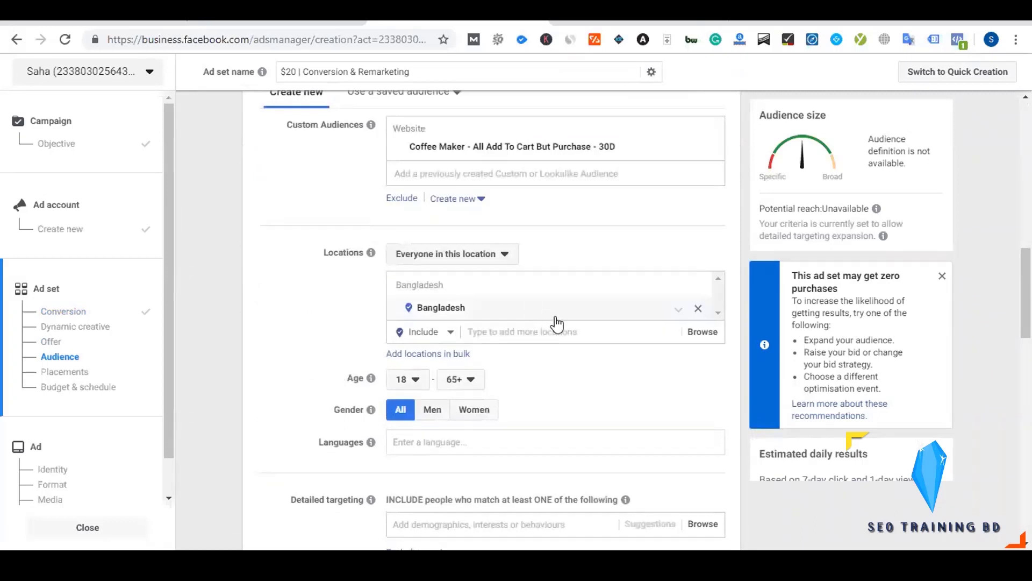
scroll(456, 238, "up", 2)
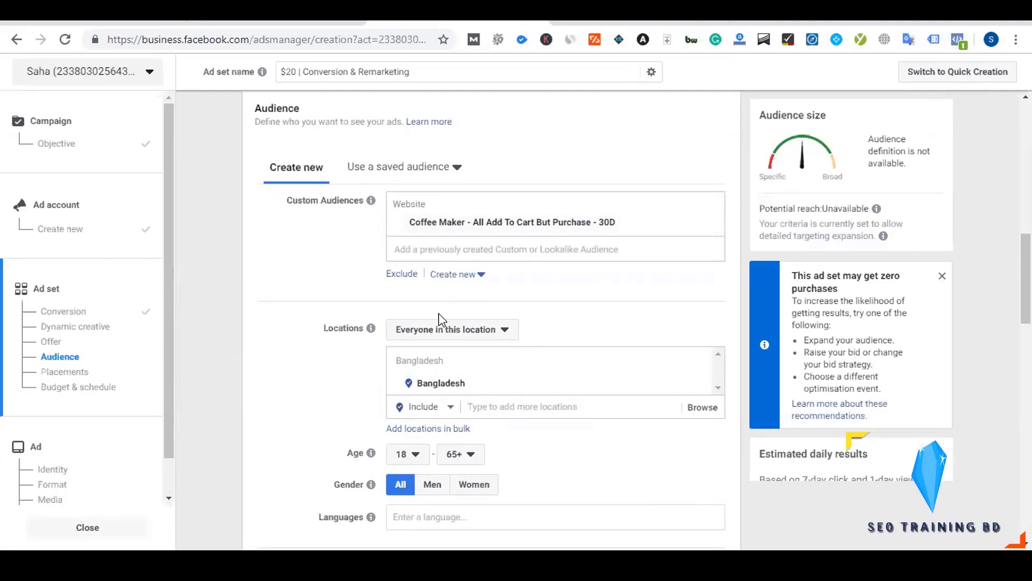
scroll(439, 306, "down", 2)
scroll(438, 194, "up", 3)
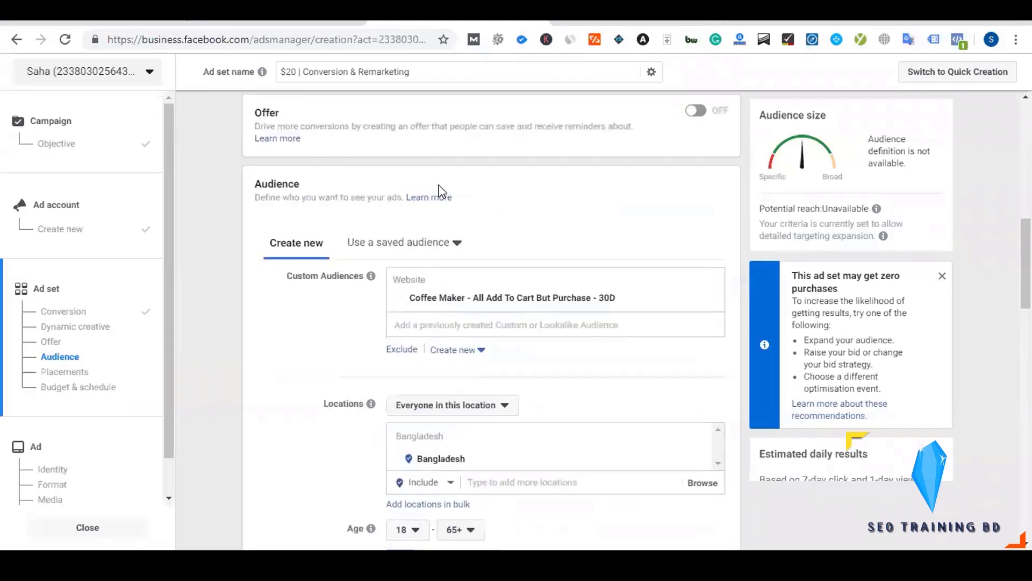
scroll(459, 219, "up", 3)
scroll(441, 272, "down", 8)
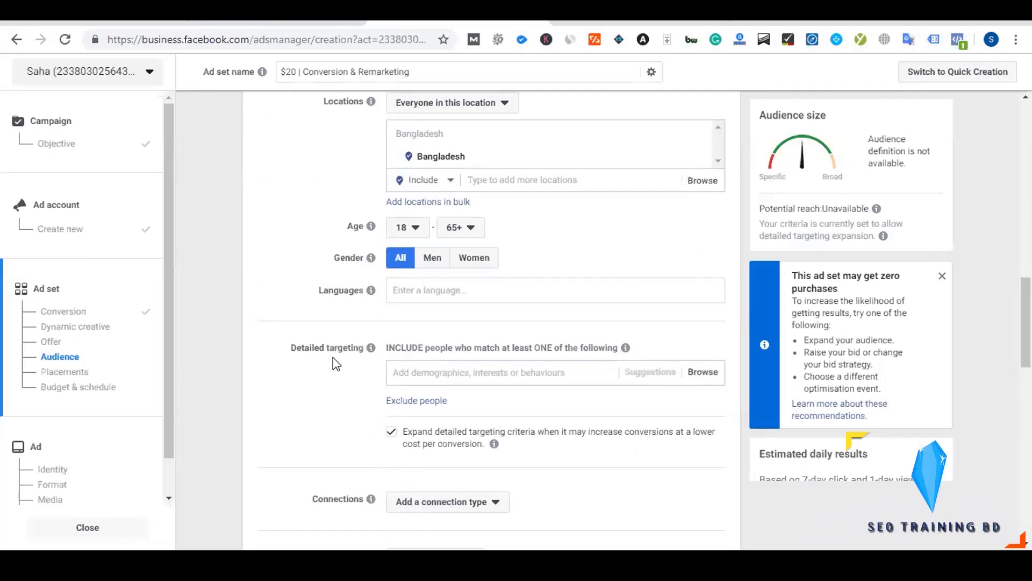
- Examine the connection types available for Facebook Pages, apps and events in the audience settings
scroll(332, 358, "down", 4)
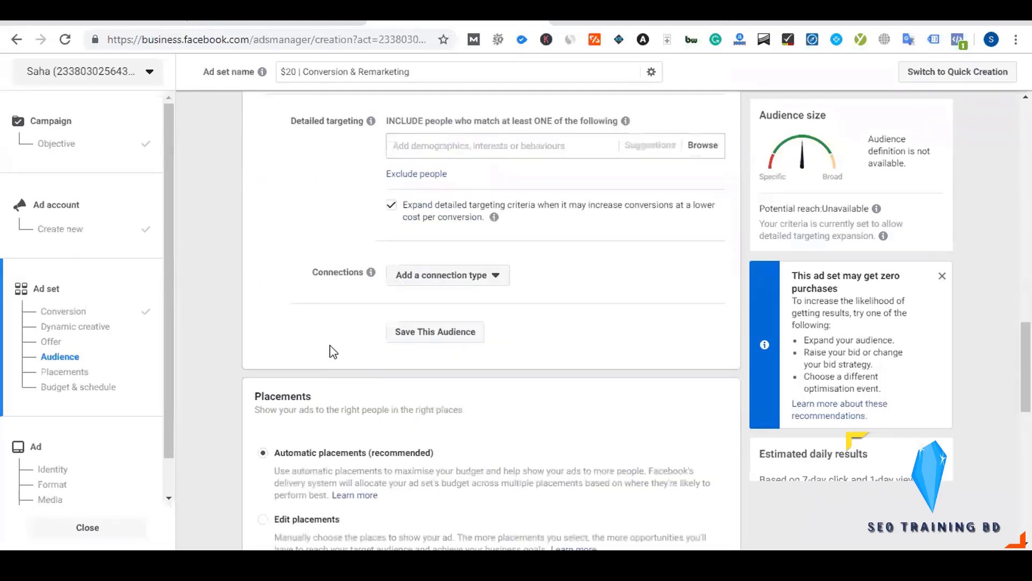
left_click(491, 275)
left_click(340, 291)
left_click(484, 276)
scroll(371, 328, "up", 7)
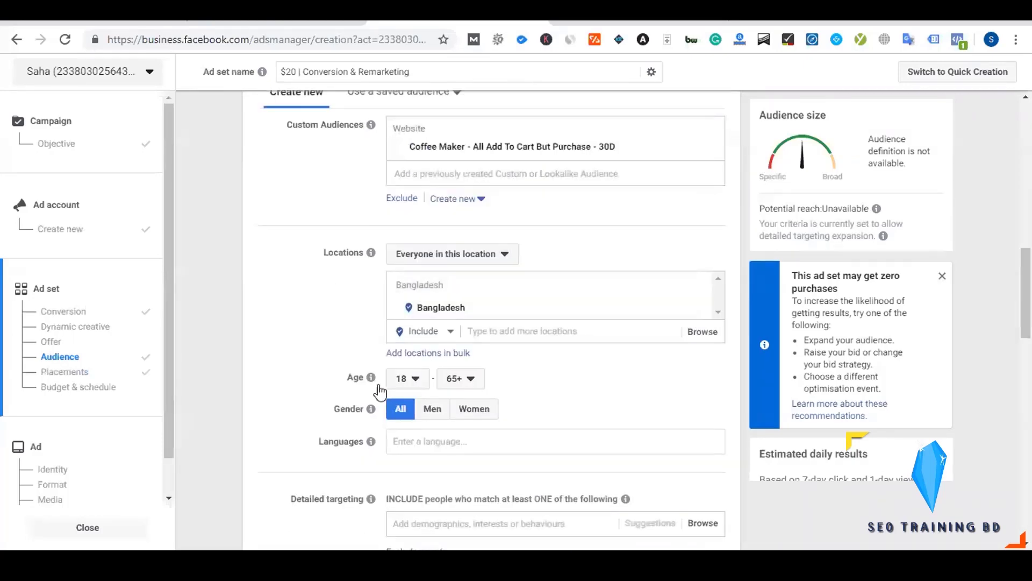
scroll(380, 392, "down", 4)
scroll(388, 401, "down", 3)
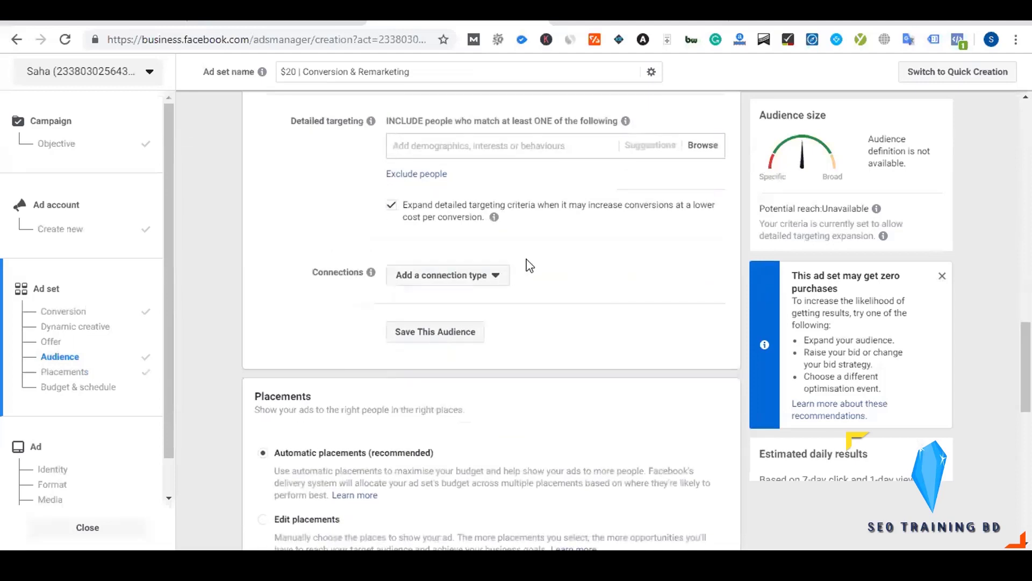
left_click(508, 277)
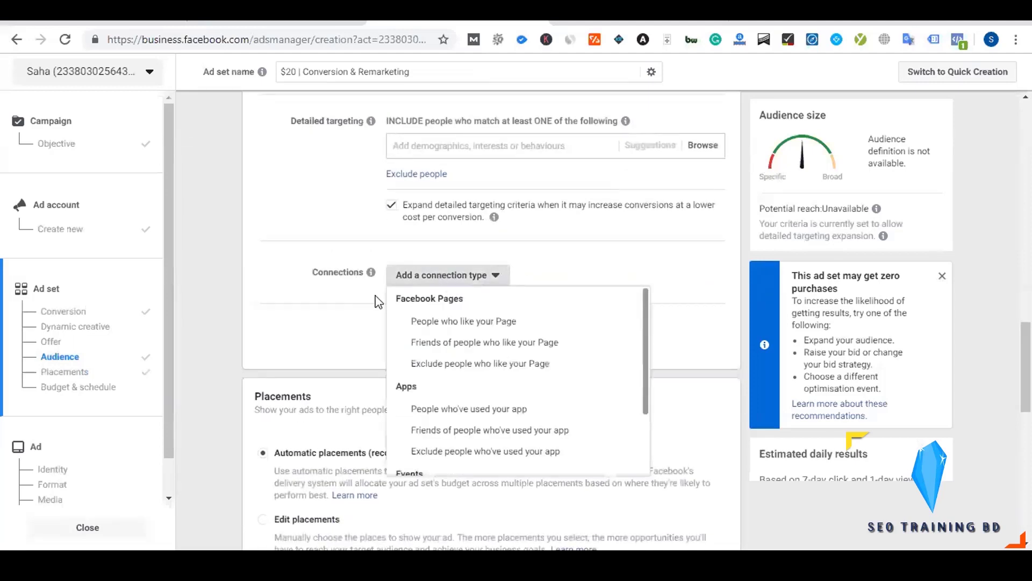
scroll(490, 398, "down", 2)
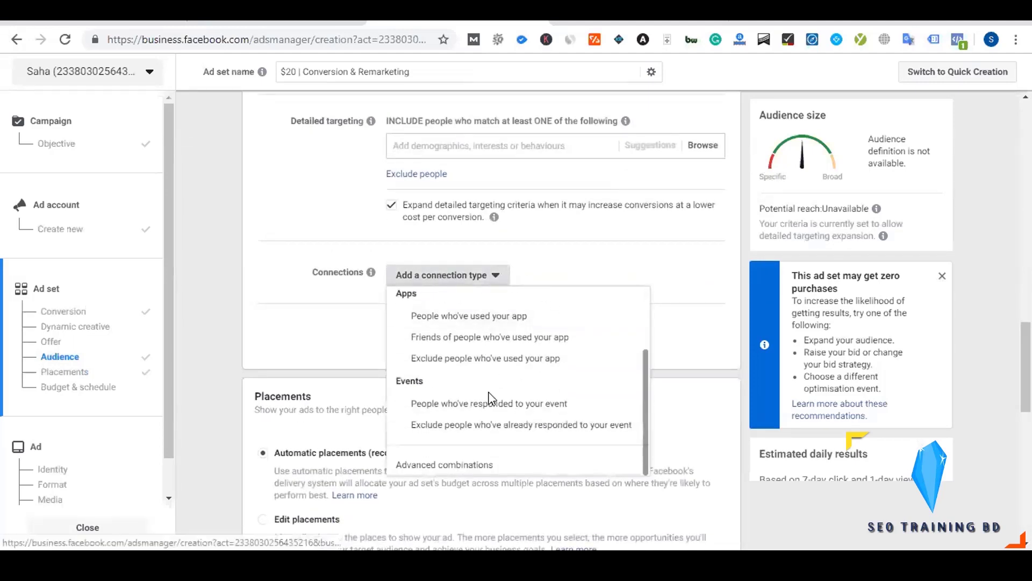
scroll(488, 397, "up", 3)
scroll(465, 346, "up", 10)
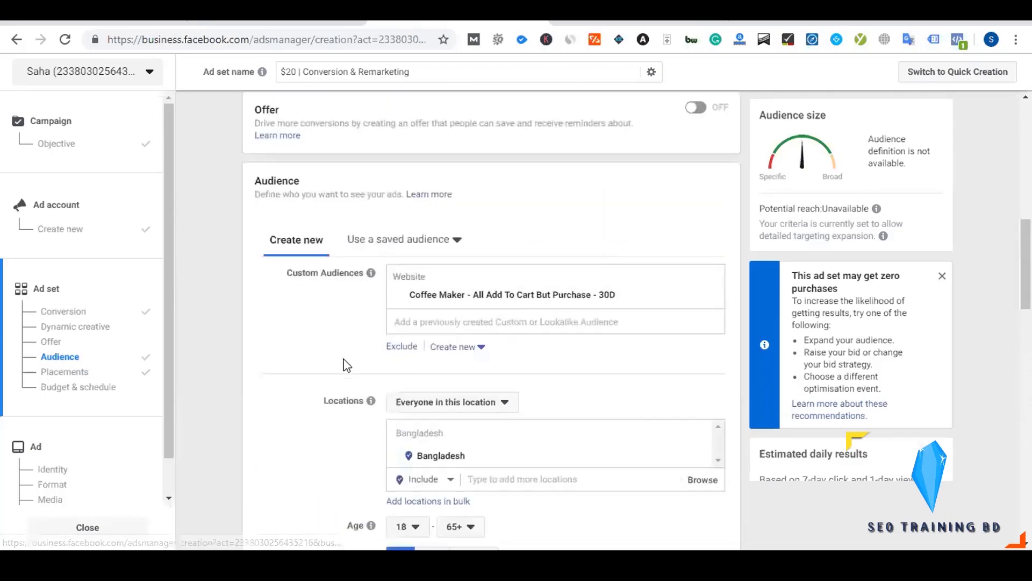
- Switch the ad set to manually edited placements and exclude the Instagram platform and the Facebook Marketplace feed
scroll(345, 362, "down", 10)
scroll(408, 450, "down", 5)
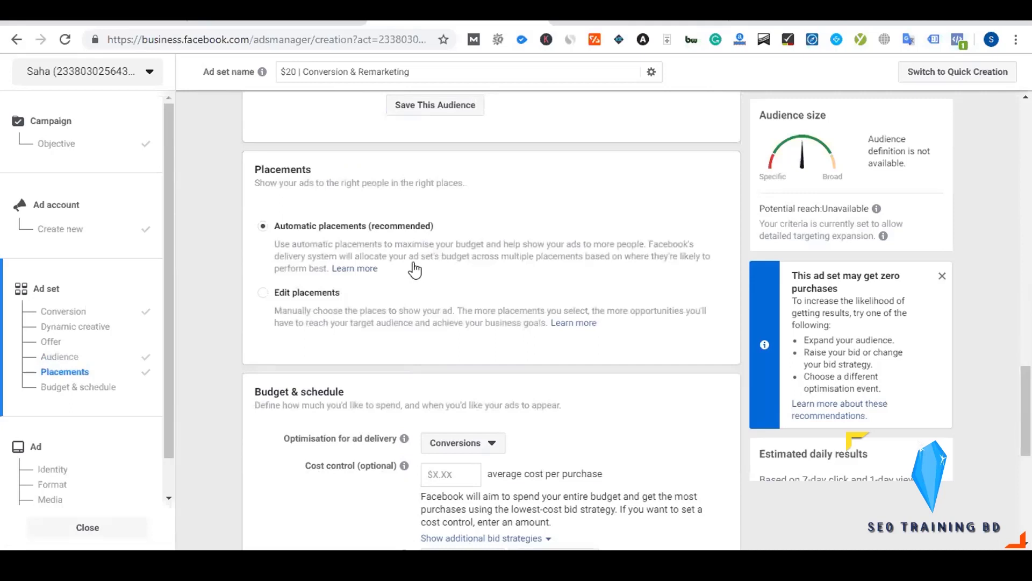
left_click(336, 293)
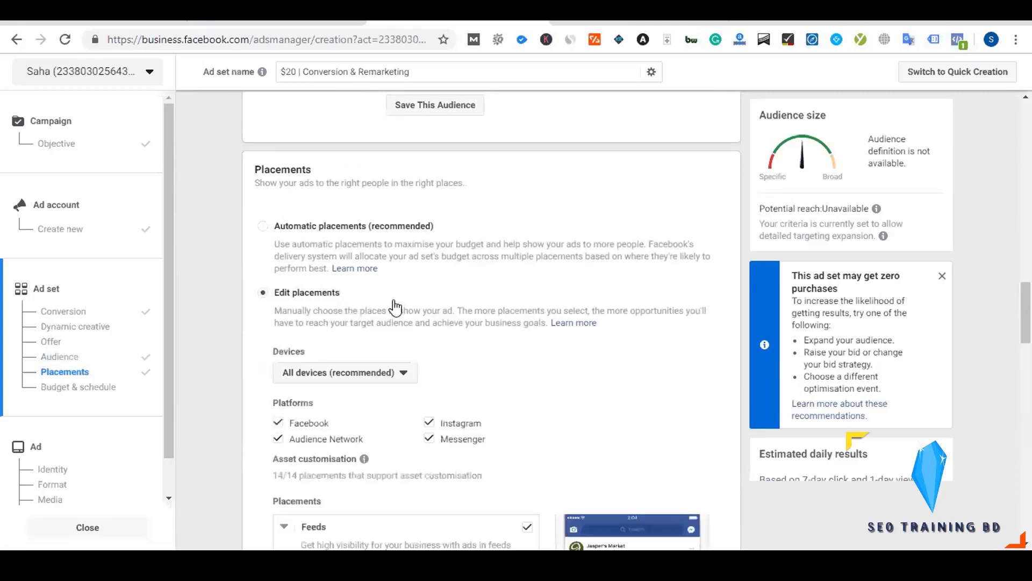
left_click(429, 422)
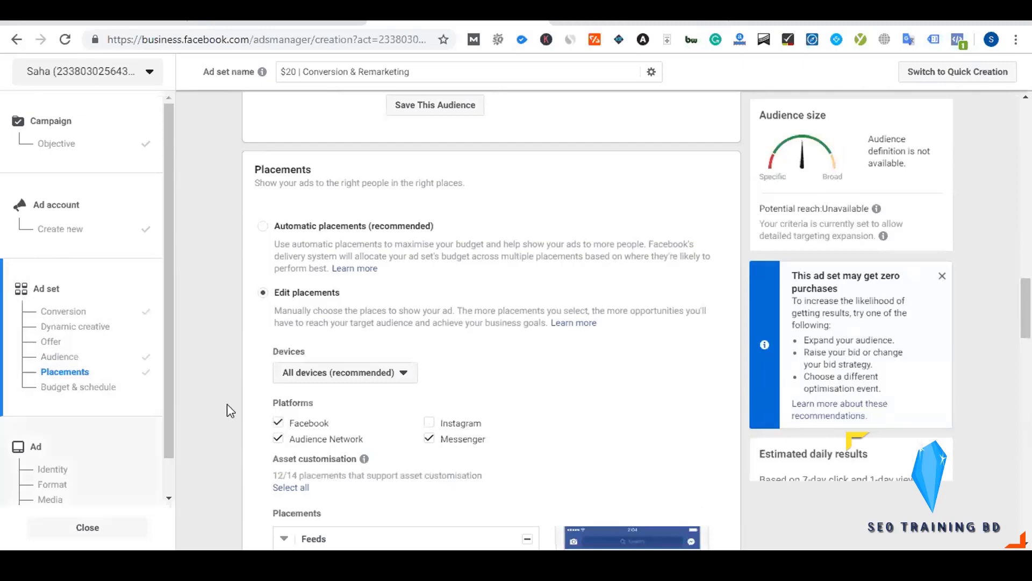
scroll(375, 341, "down", 4)
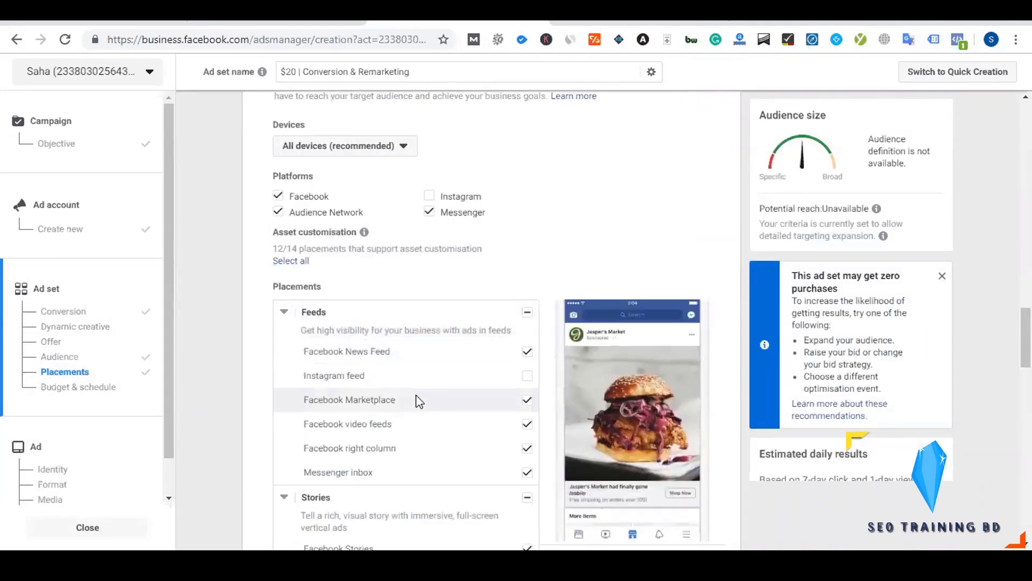
scroll(419, 399, "down", 8)
scroll(418, 396, "up", 7)
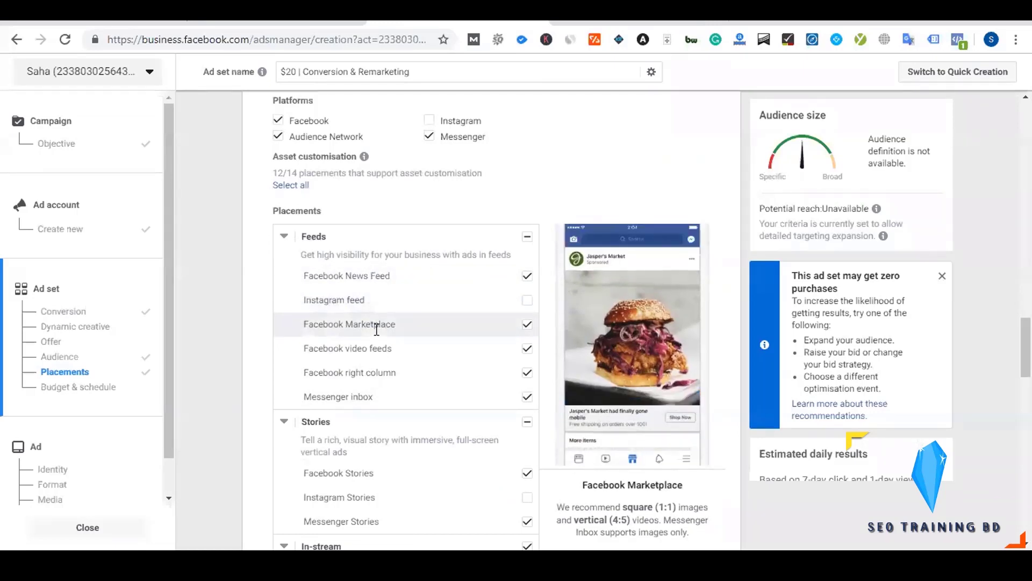
left_click(528, 325)
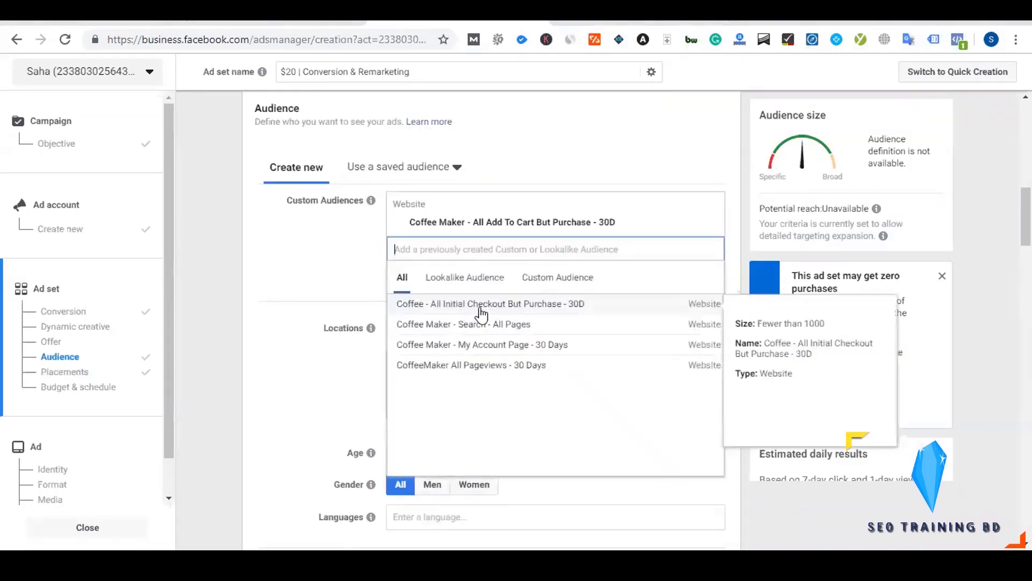
- Add the custom audience "Coffee - All Initial Checkout But Purchase - 30D" to the ad set
left_click(548, 279)
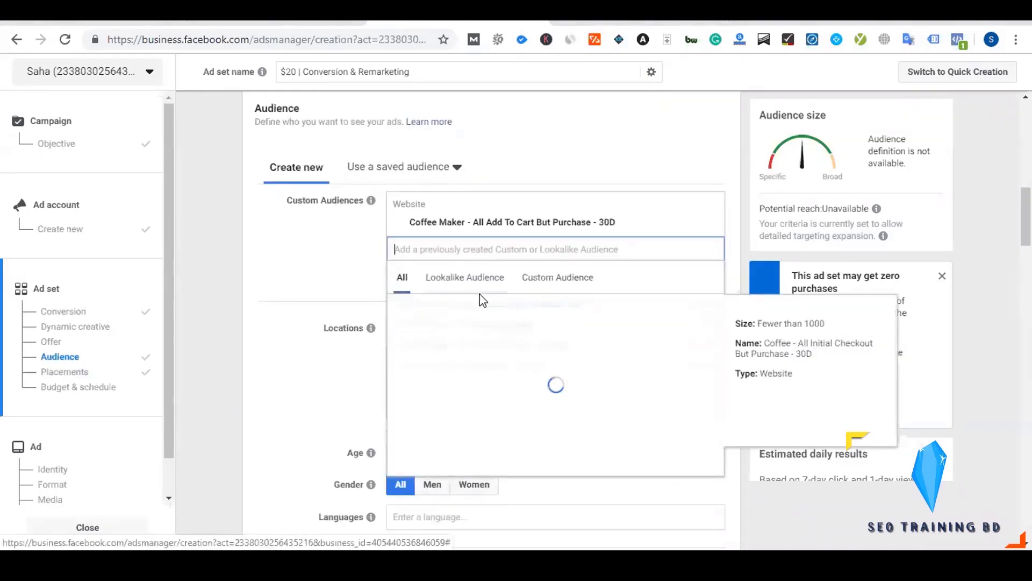
left_click(473, 305)
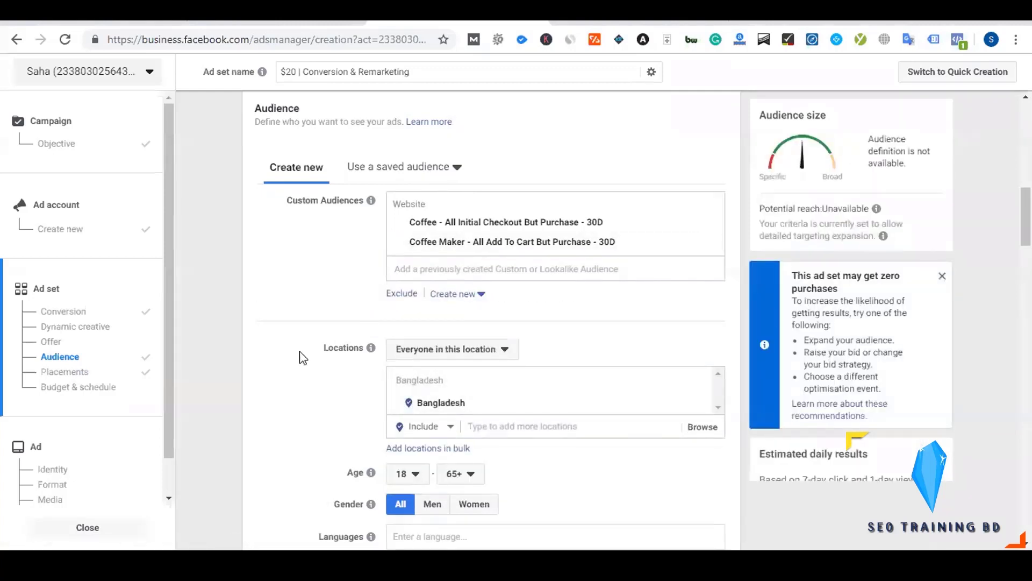
- Examine the feed, stories, in-stream, messages, in-article and Audience Network placements and the recommendations below them
scroll(329, 347, "down", 15)
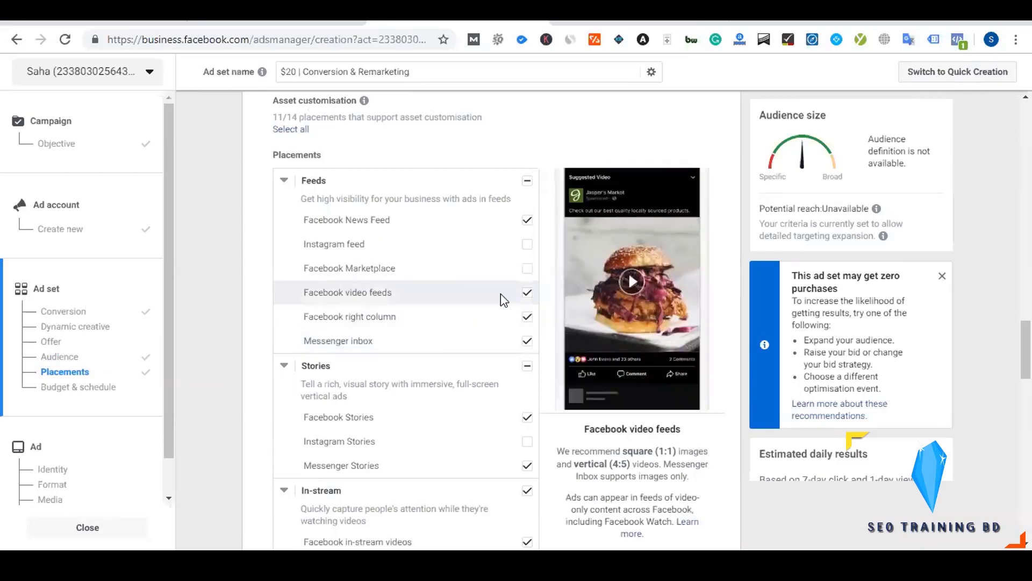
scroll(501, 294, "down", 2)
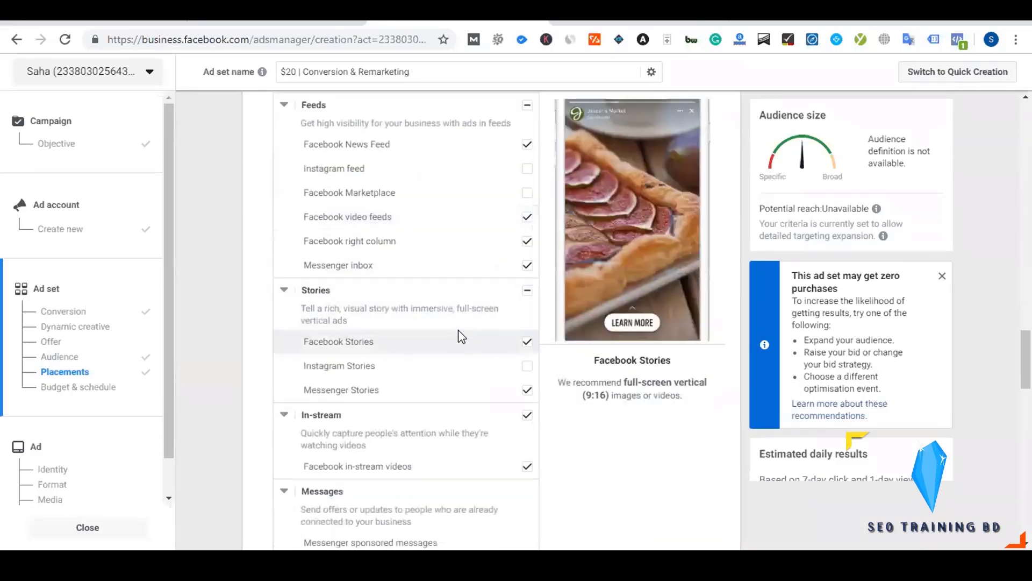
scroll(458, 330, "down", 2)
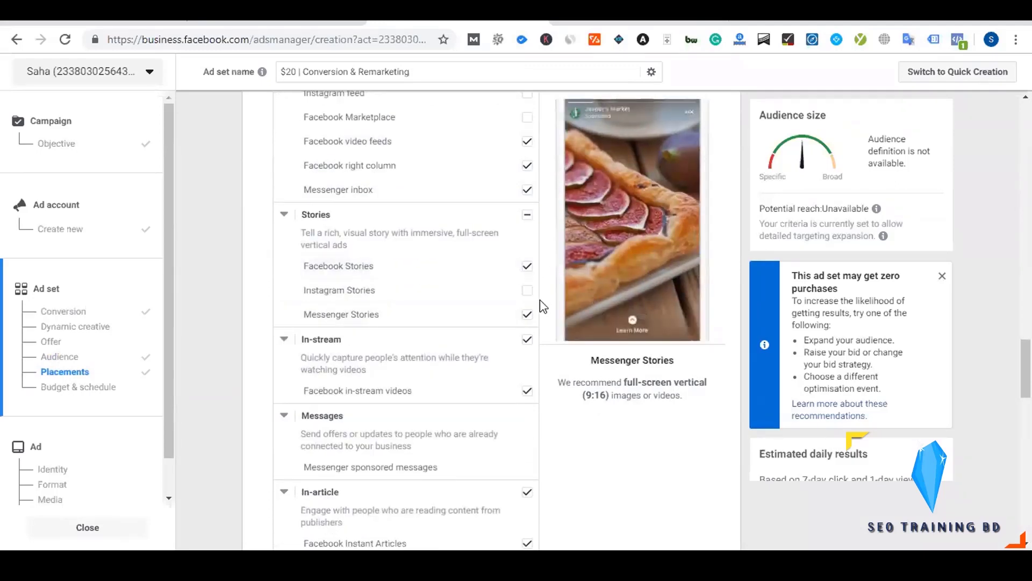
scroll(540, 299, "down", 3)
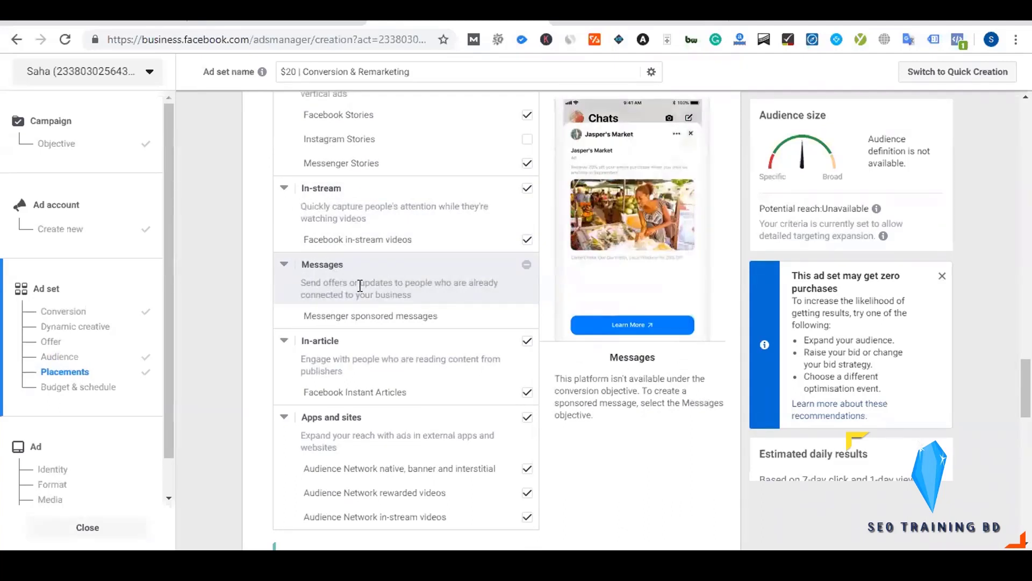
scroll(399, 219, "down", 3)
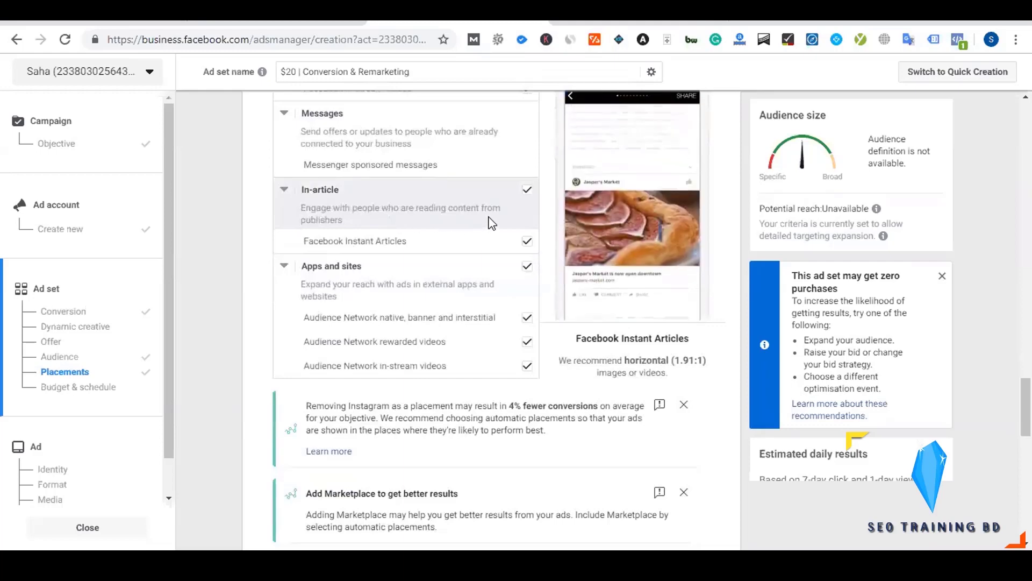
scroll(418, 279, "down", 2)
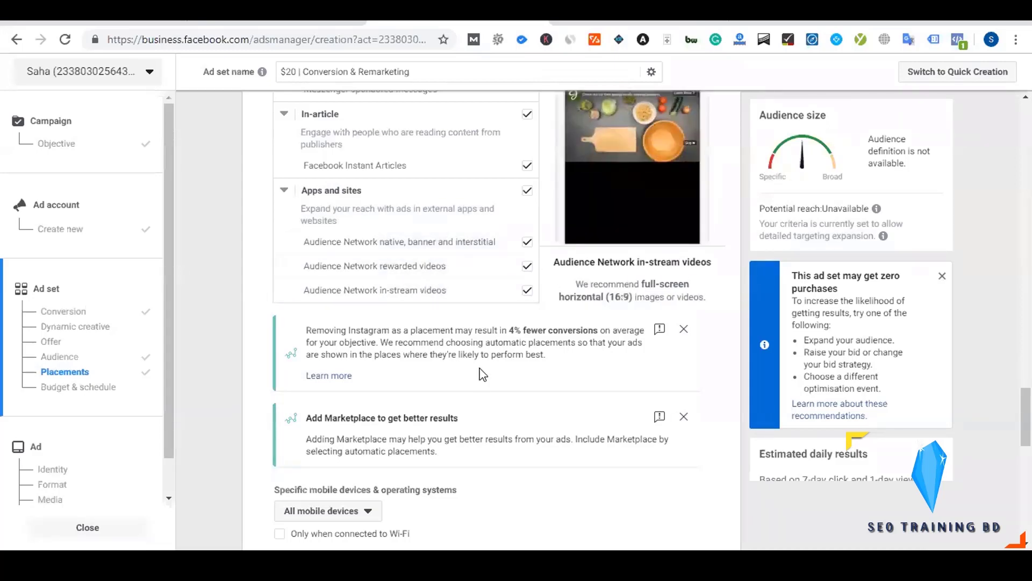
scroll(471, 355, "up", 5)
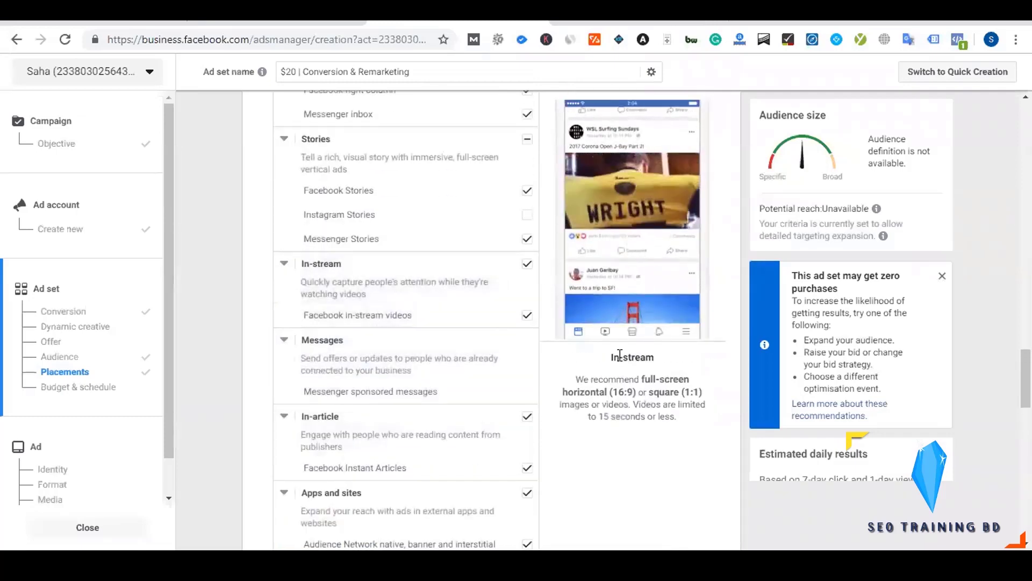
scroll(620, 356, "down", 3)
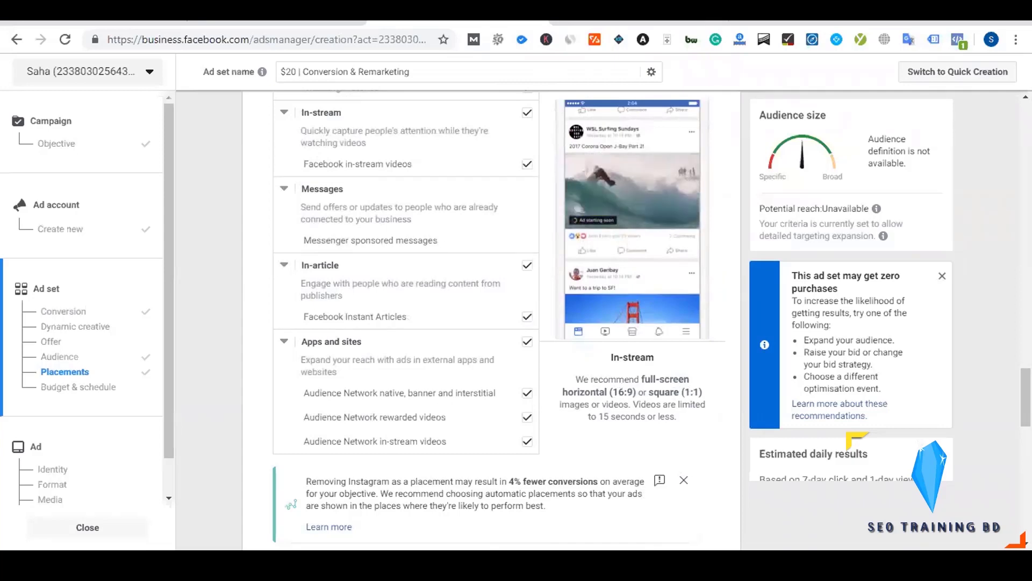
- Dismiss the recommendations about adding Marketplace and removing Instagram below the ad set's placements
scroll(472, 329, "down", 6)
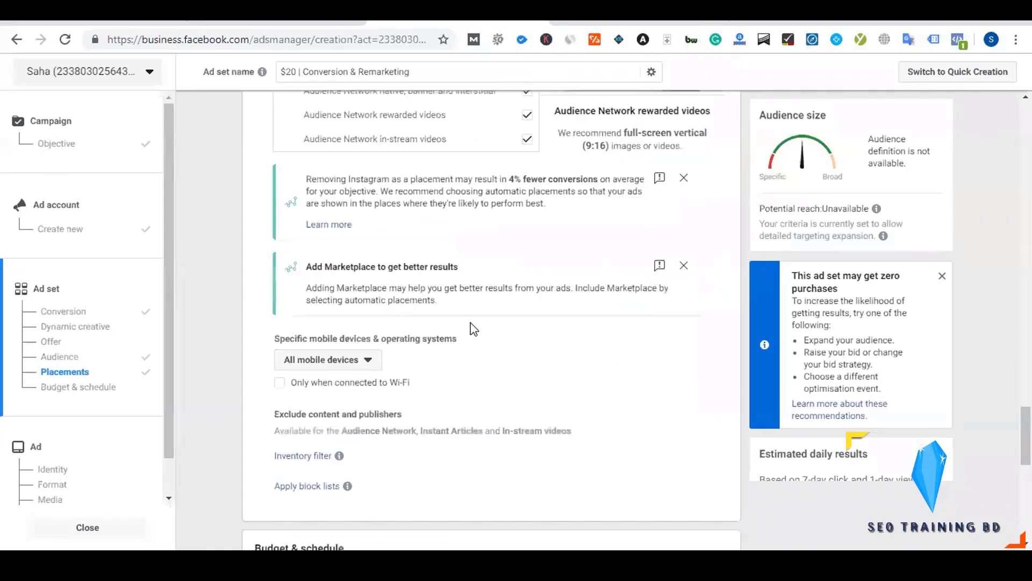
left_click(684, 266)
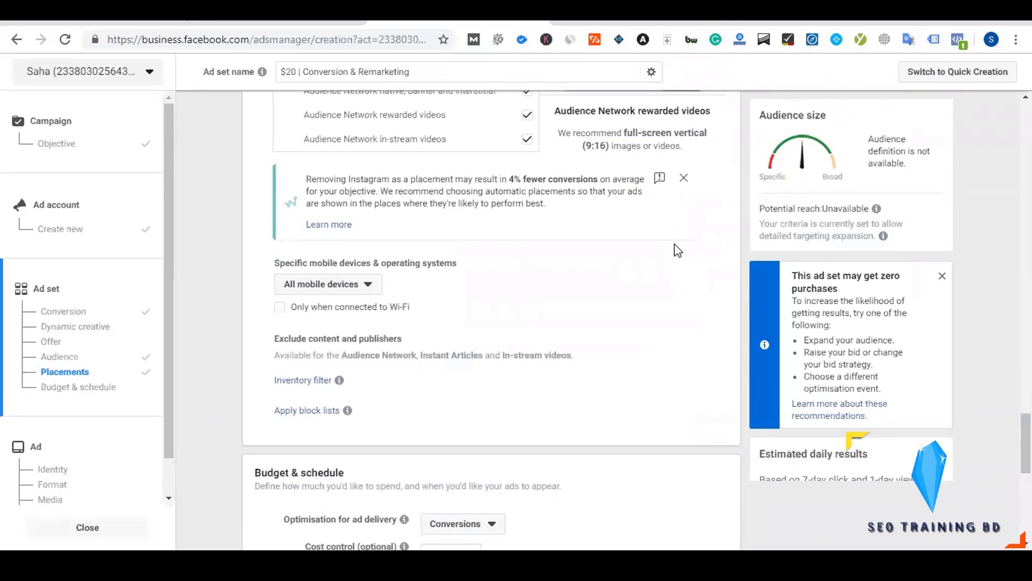
left_click(683, 177)
- Switch the ad set from a daily to a lifetime budget and set the amount to $20
scroll(446, 285, "down", 2)
scroll(387, 342, "down", 4)
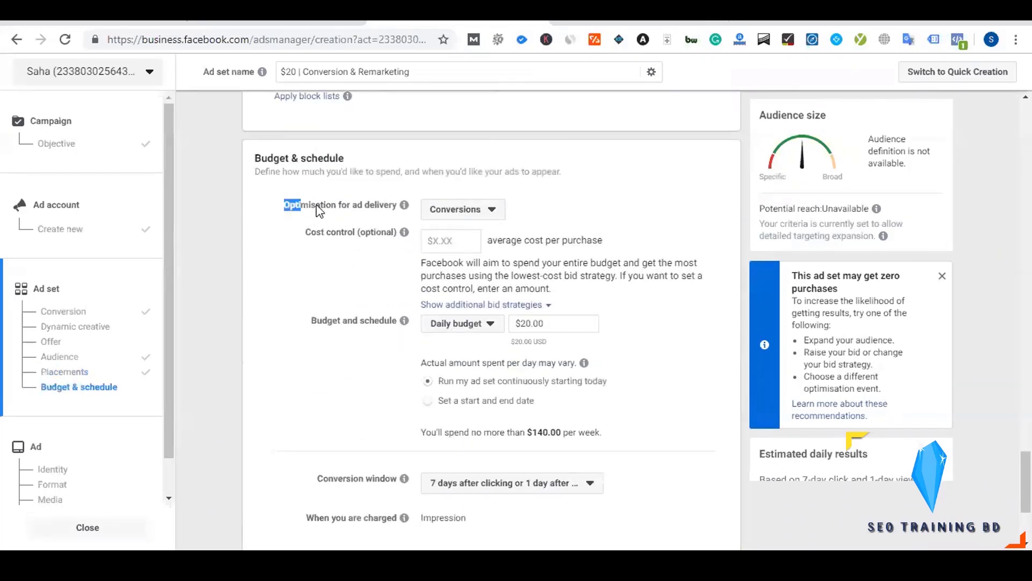
left_click_drag(319, 210, 401, 209)
left_click(390, 210)
left_click(486, 326)
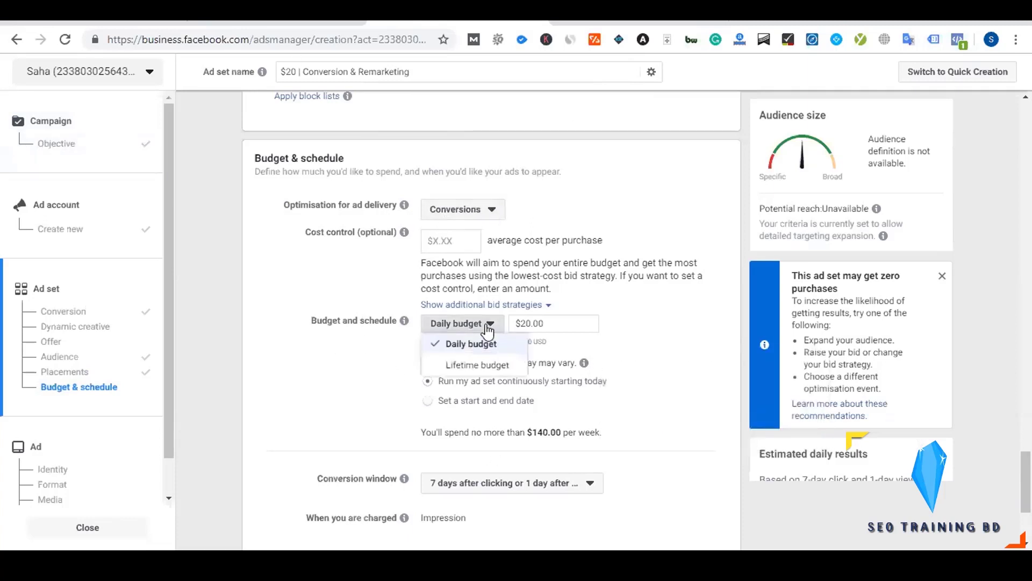
left_click(477, 364)
triple_click(571, 322)
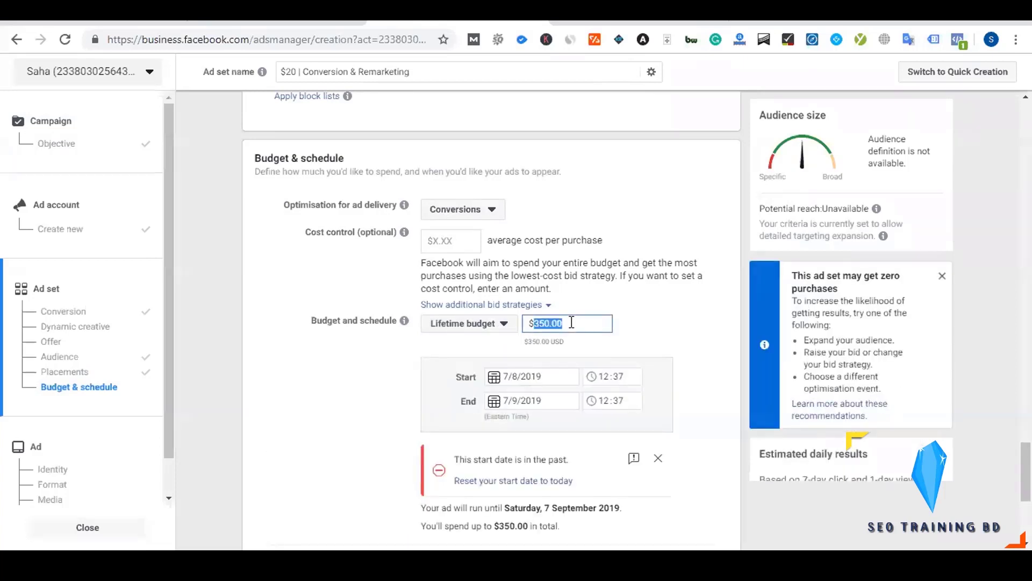
type("20")
left_click(356, 384)
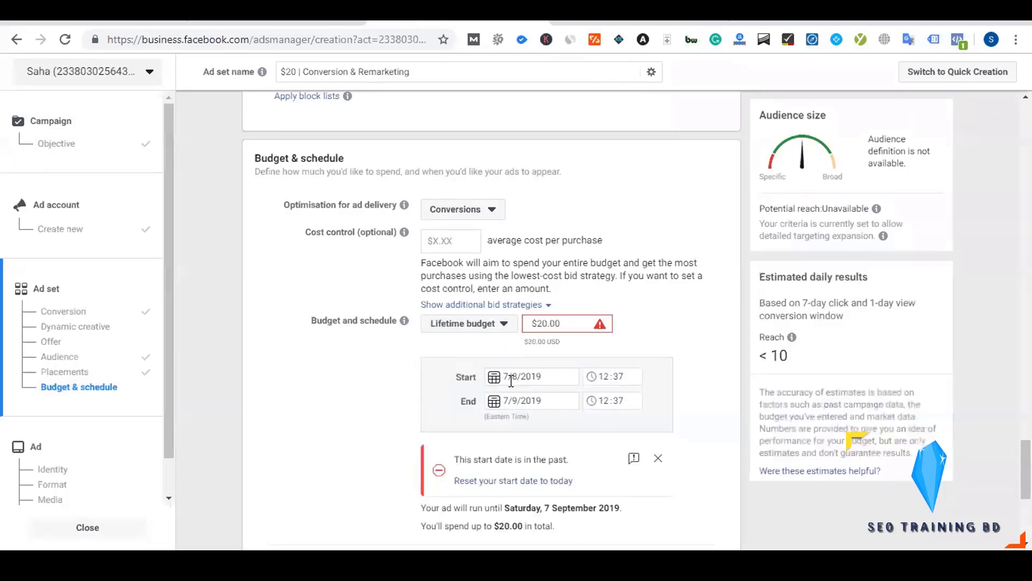
- Schedule the ad set to end on 9 August 2019 and set its start time to 12:55
left_click(537, 399)
left_click(499, 230)
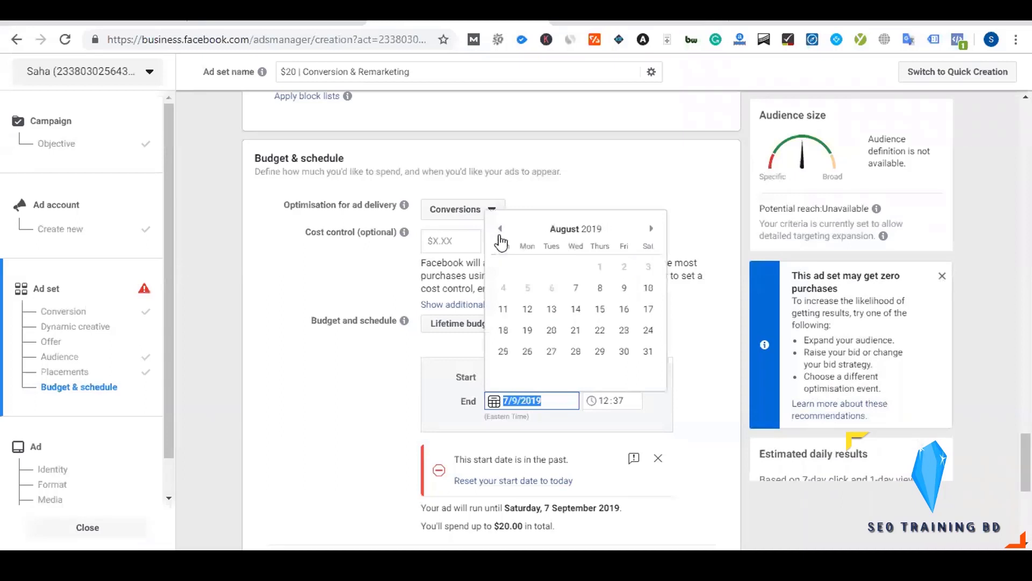
left_click(625, 288)
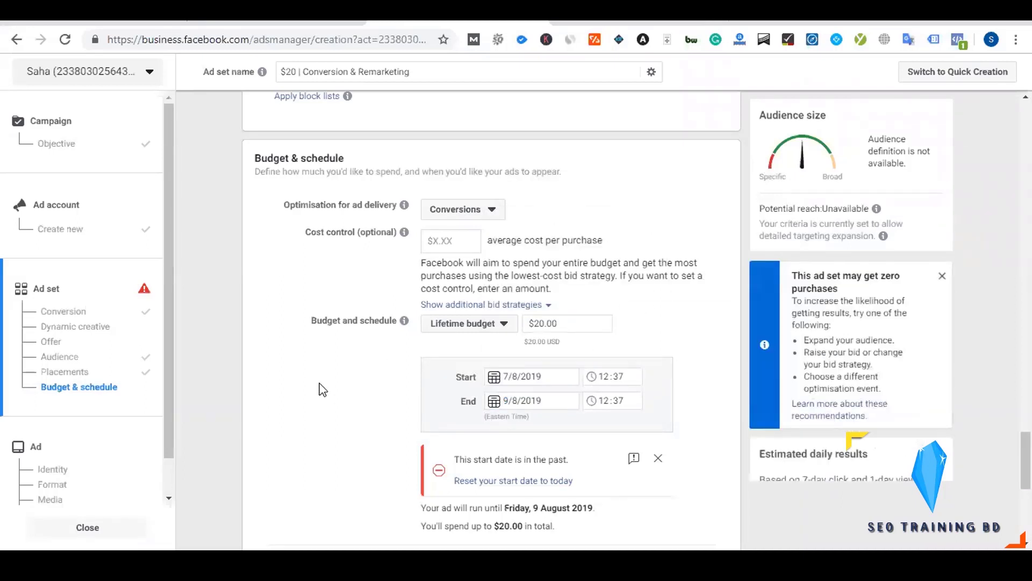
scroll(409, 481, "down", 1)
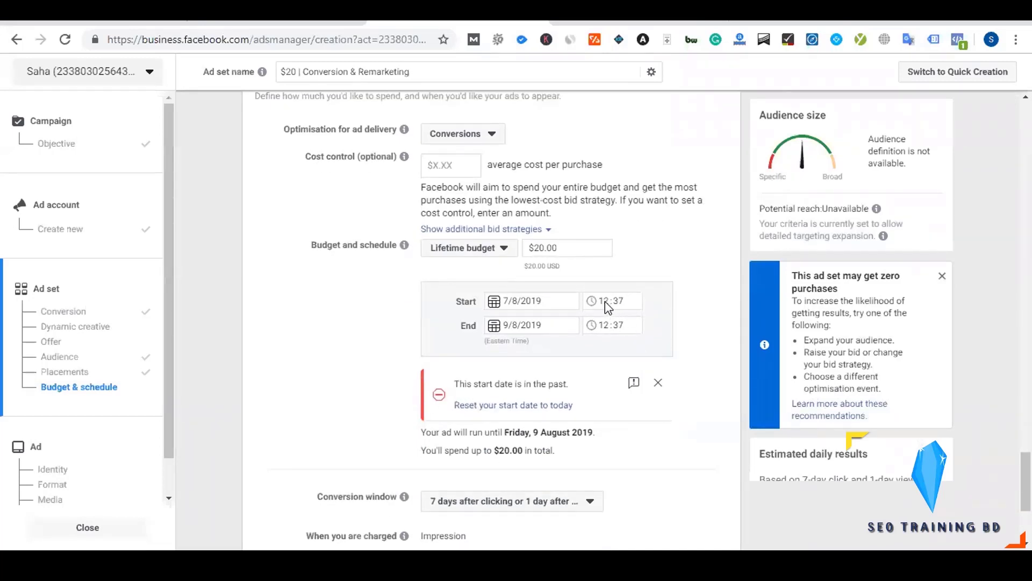
left_click(619, 302)
type("55")
left_click(396, 334)
scroll(324, 341, "up", 1)
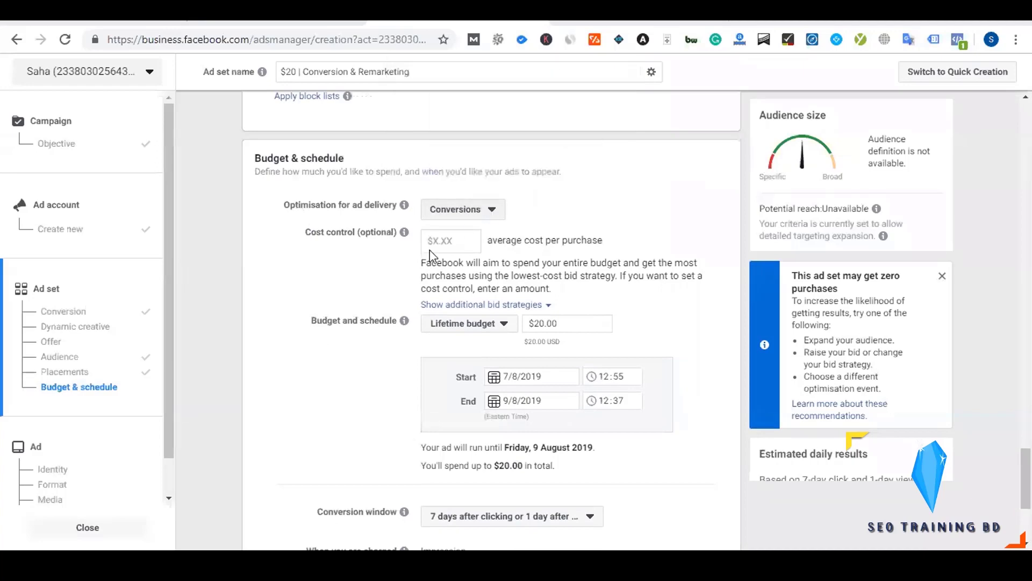
- Review the remaining budget and schedule settings and open the conversion window options
scroll(335, 294, "down", 1)
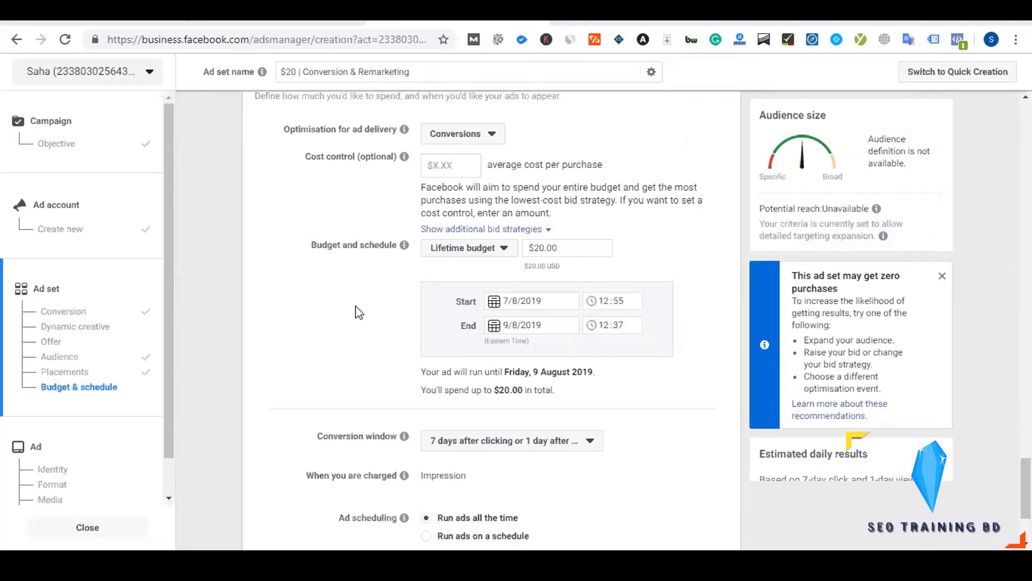
mouse_move(404, 245)
scroll(366, 302, "down", 1)
scroll(484, 268, "down", 1)
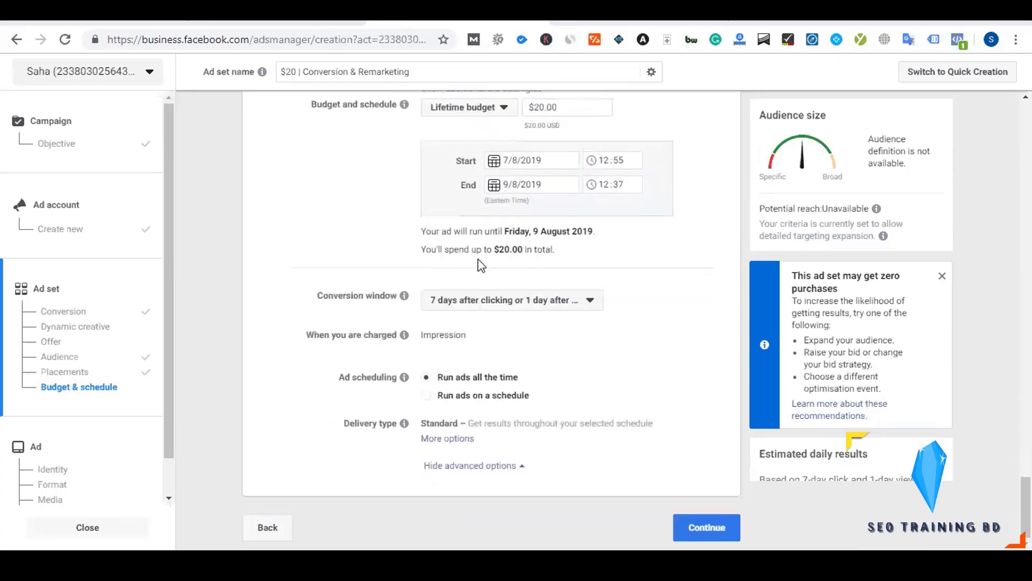
left_click(538, 301)
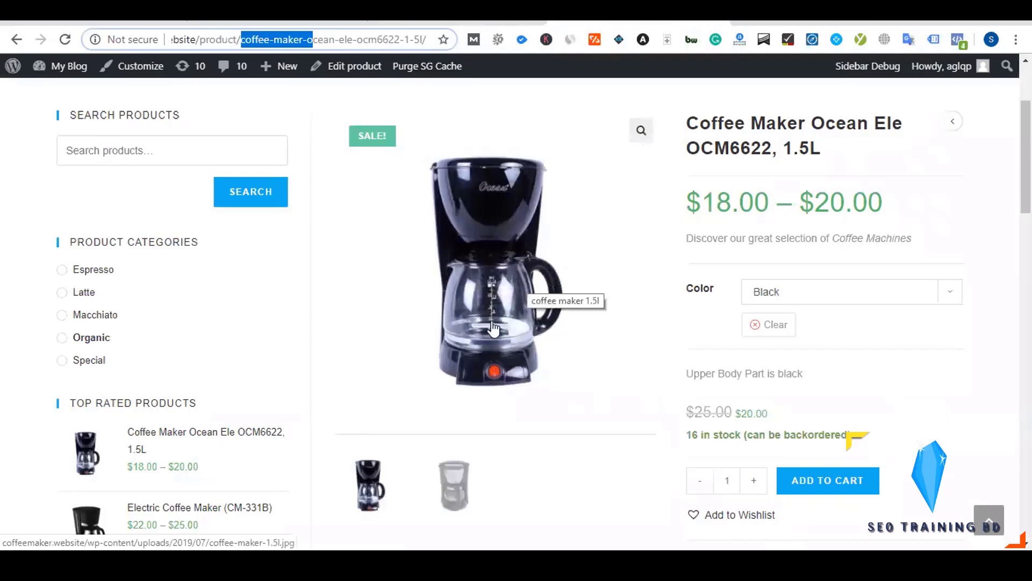
- Switch to the coffee shop website and examine the product page of Coffee Maker Ocean Ele OCM6622, 1.5L
scroll(637, 287, "down", 3)
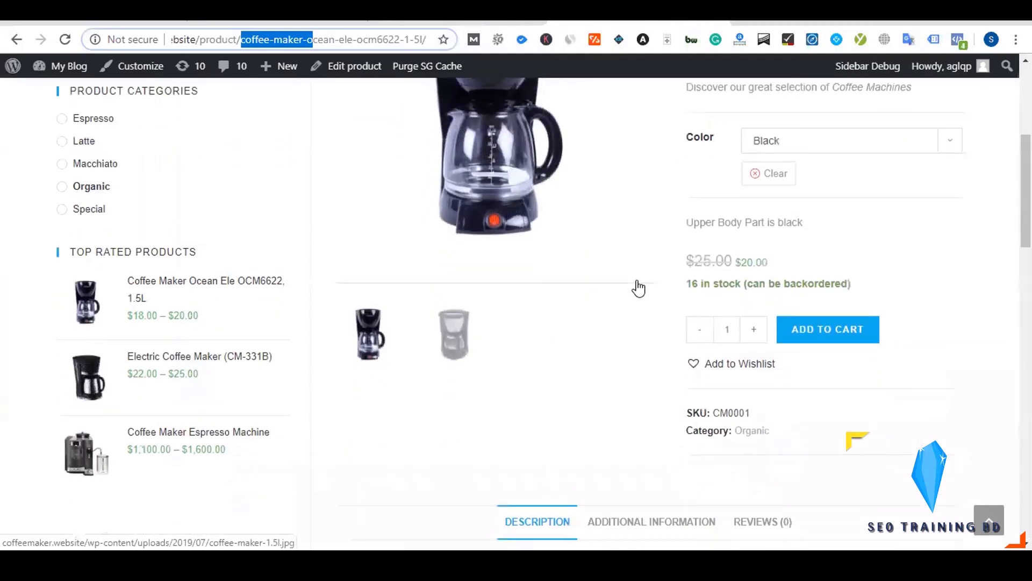
scroll(639, 288, "up", 5)
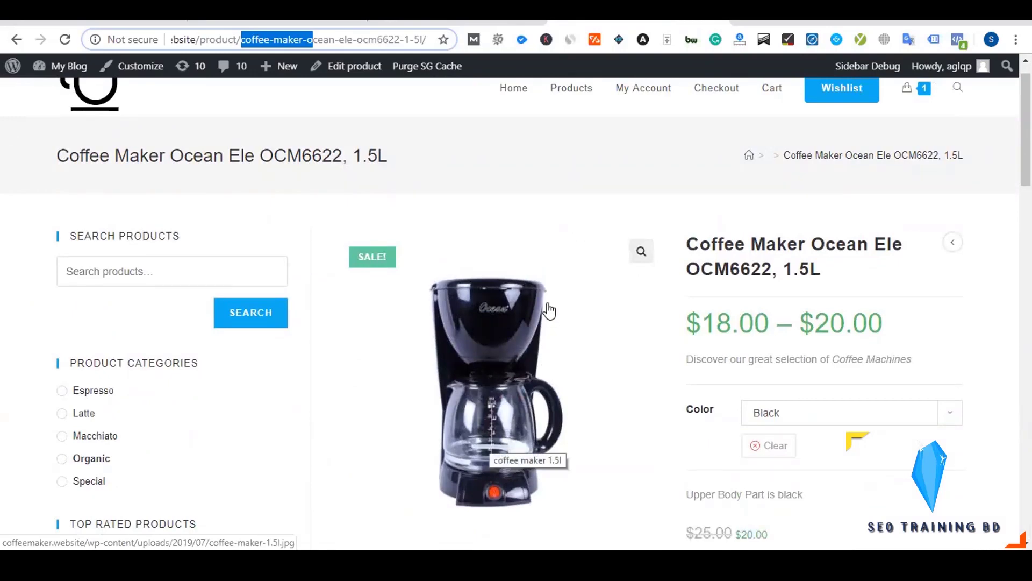
scroll(545, 317, "down", 1)
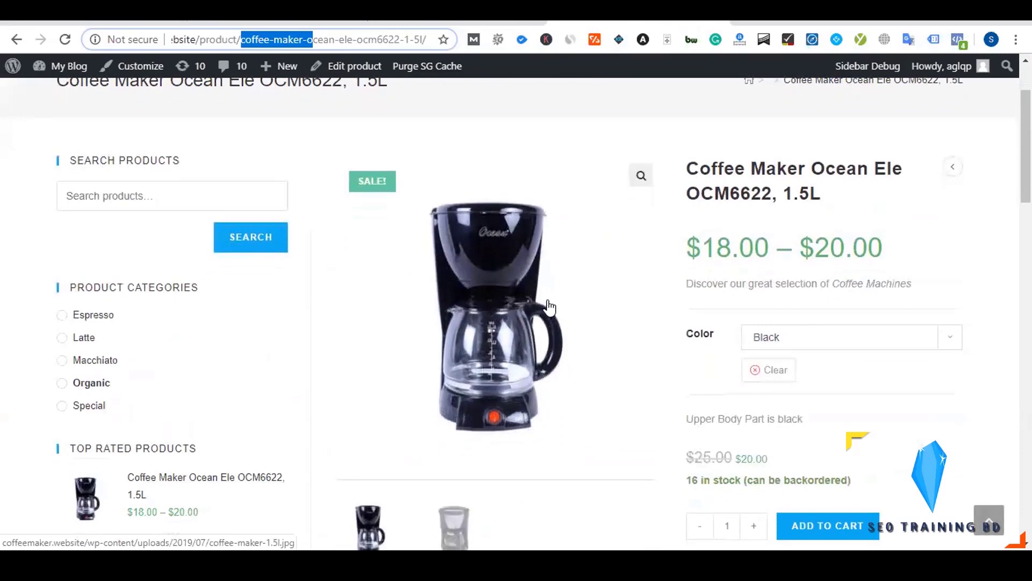
scroll(548, 302, "down", 4)
scroll(548, 301, "up", 6)
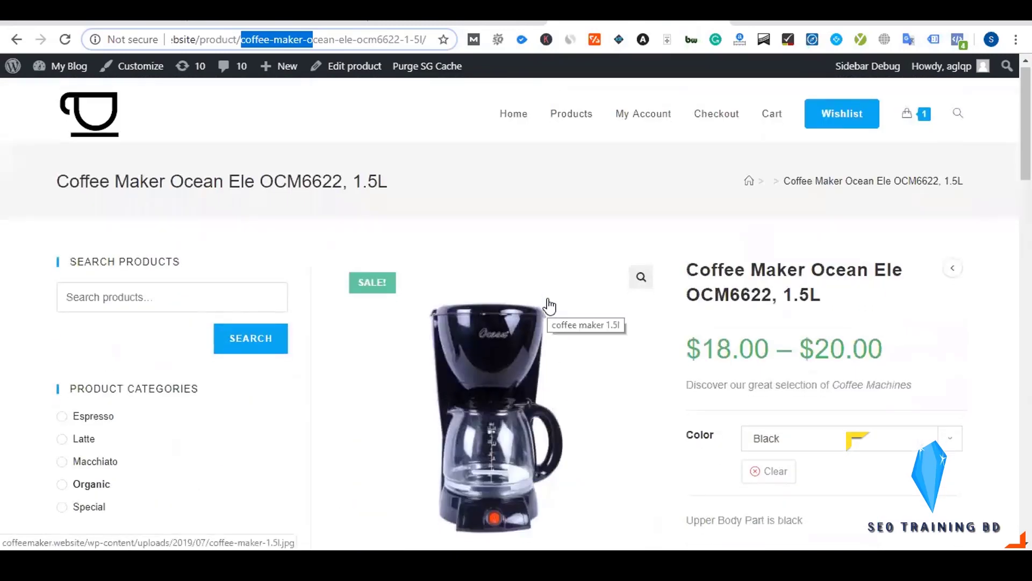
scroll(543, 304, "down", 2)
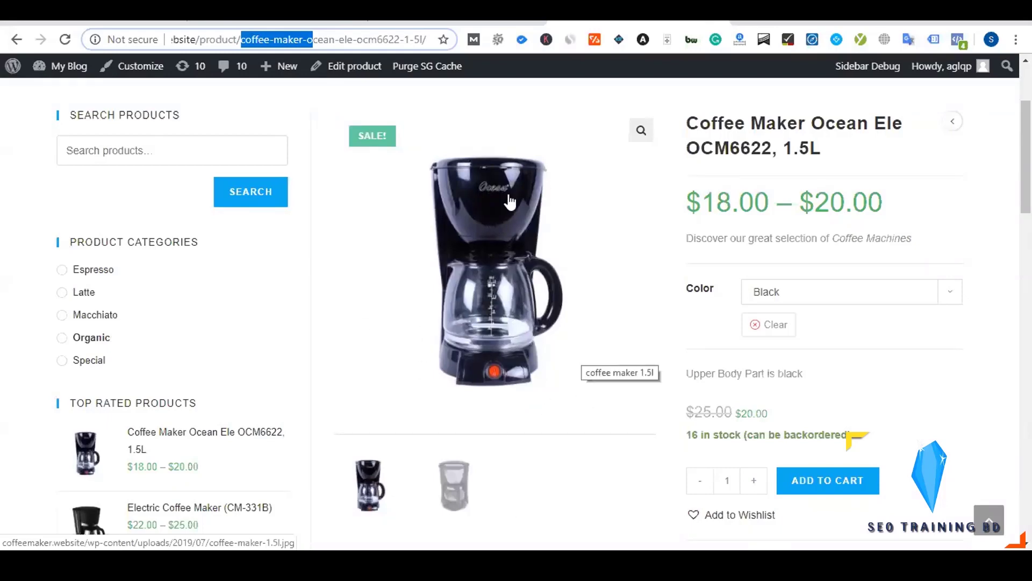
left_click(516, 16)
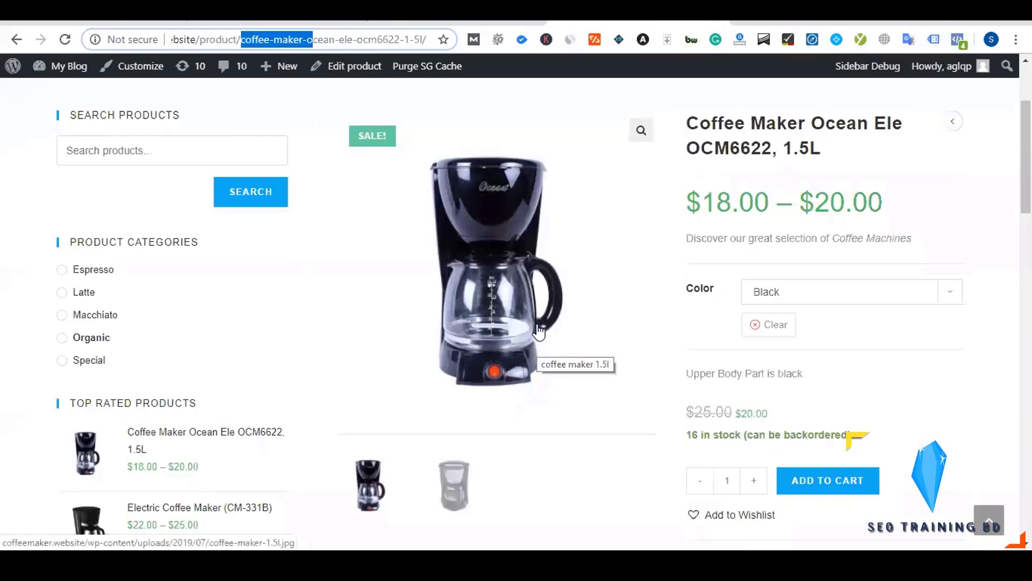
scroll(543, 322, "down", 3)
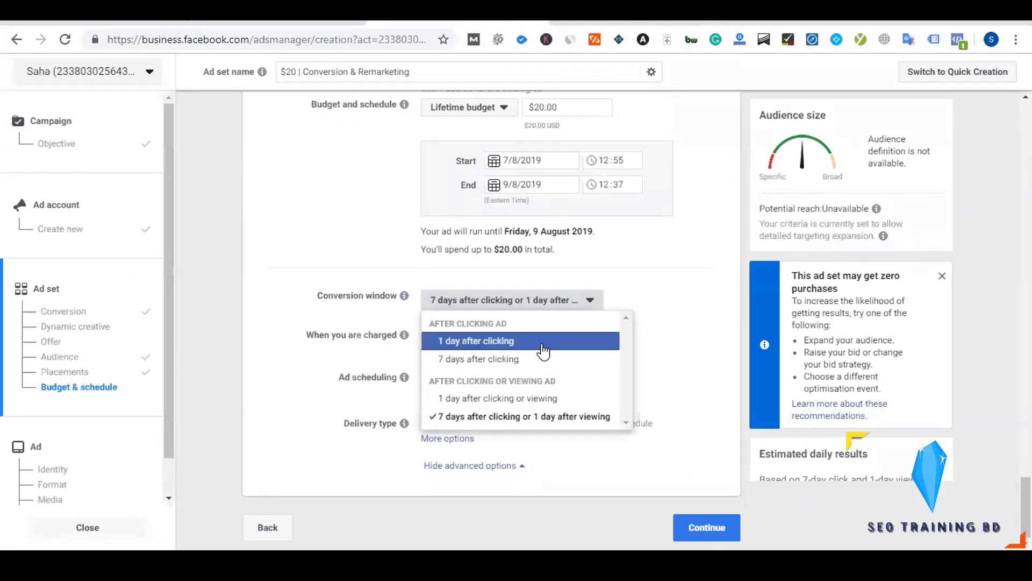
- Try the conversion window "7 days after clicking", and restore "7 days after clicking or 1 day after viewing"
left_click(486, 365)
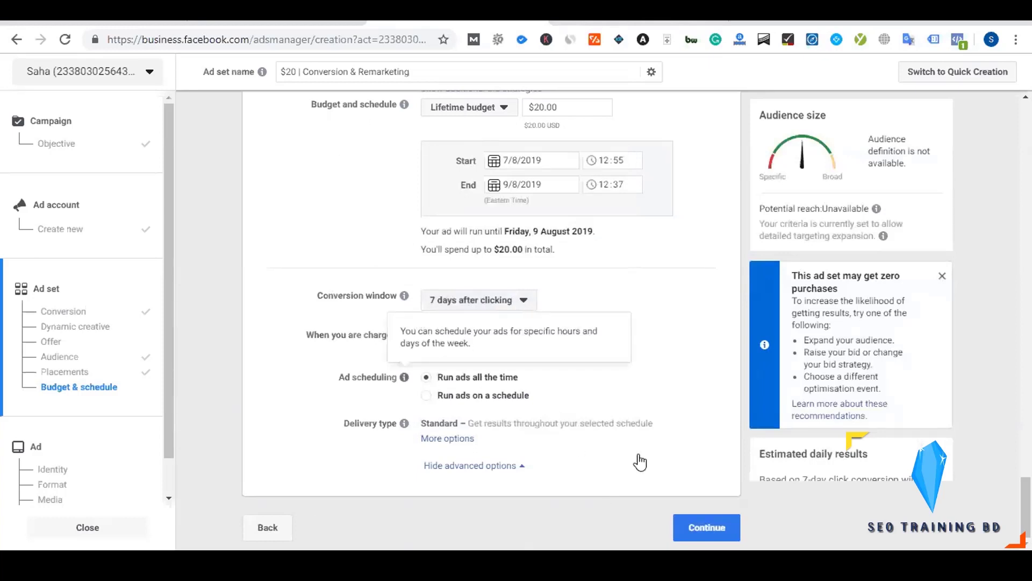
left_click(501, 302)
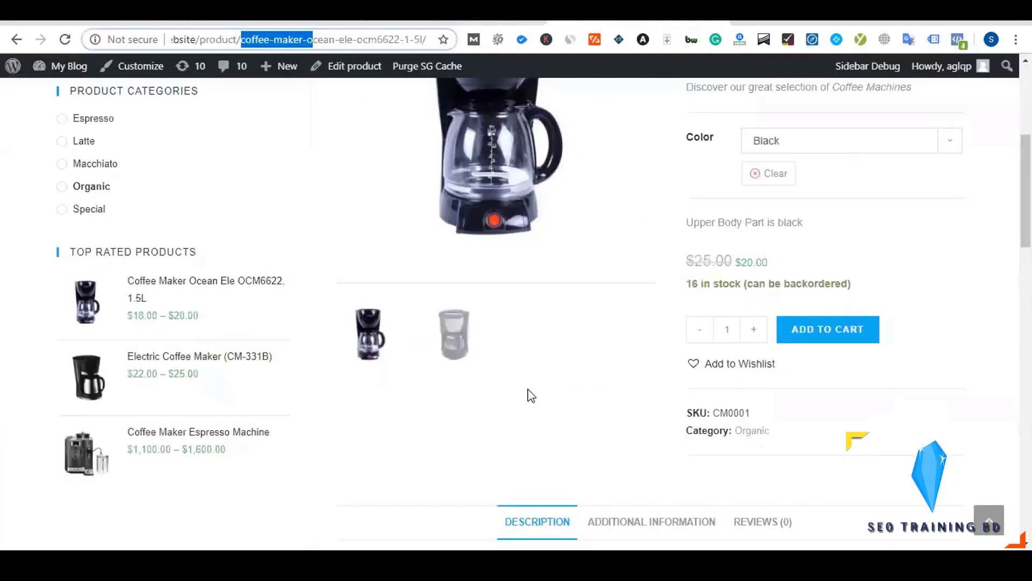
scroll(529, 392, "up", 5)
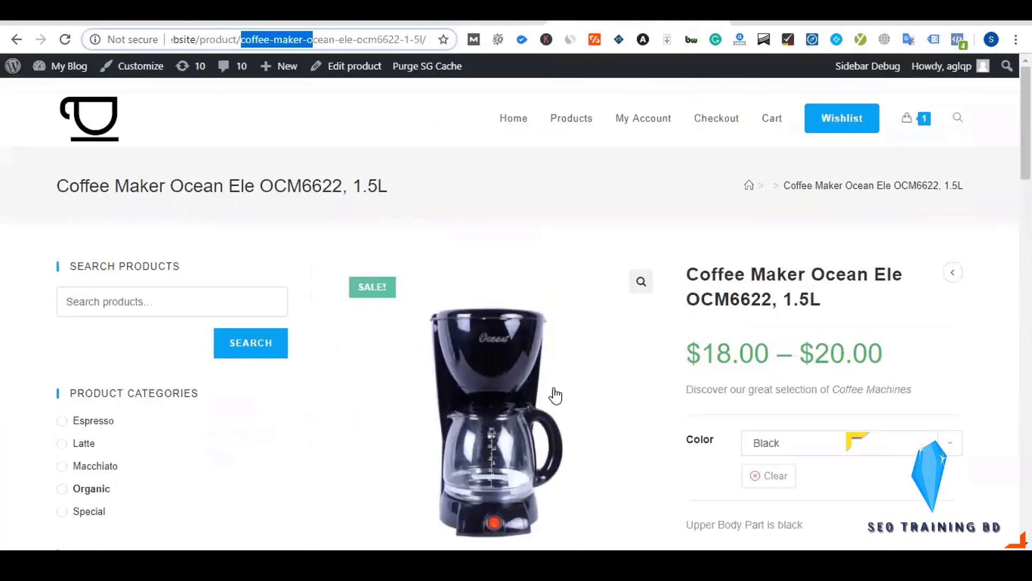
scroll(556, 396, "down", 1)
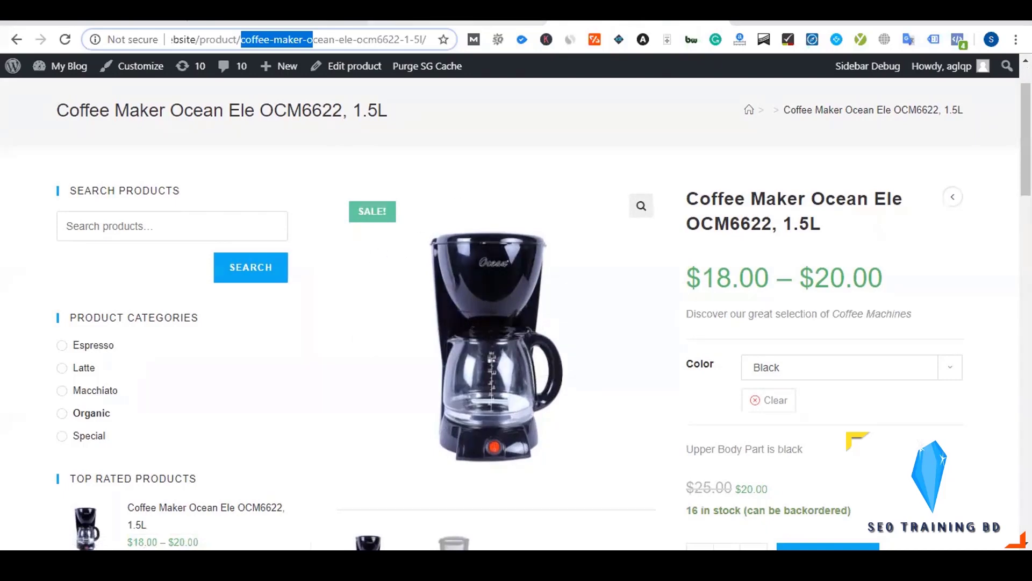
left_click(454, 11)
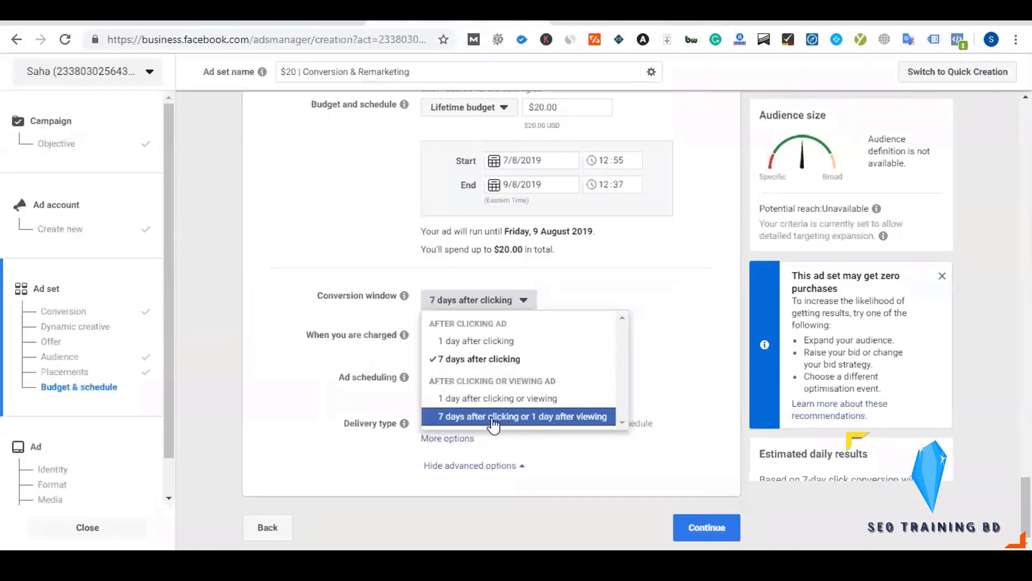
left_click(492, 423)
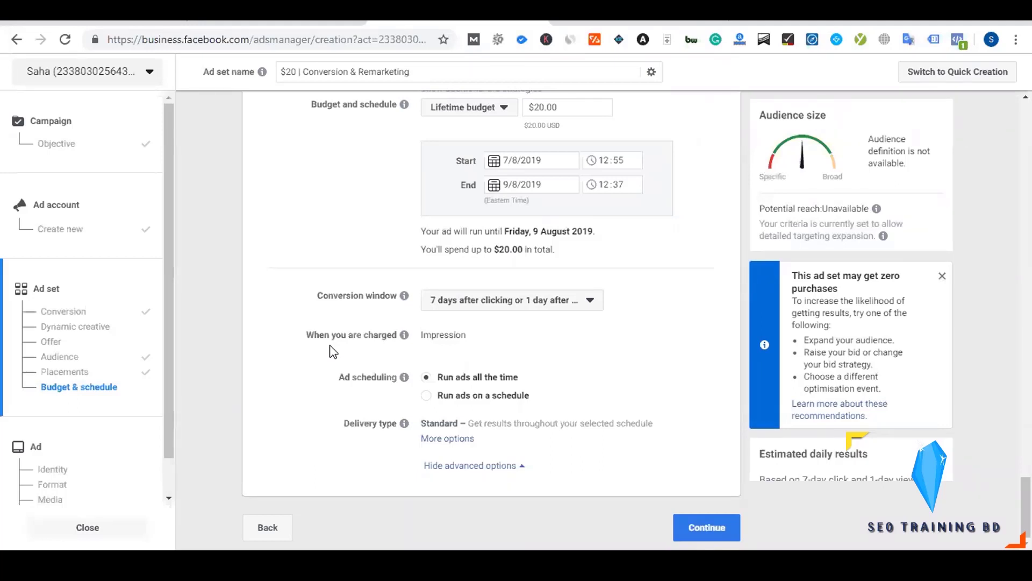
left_click(508, 311)
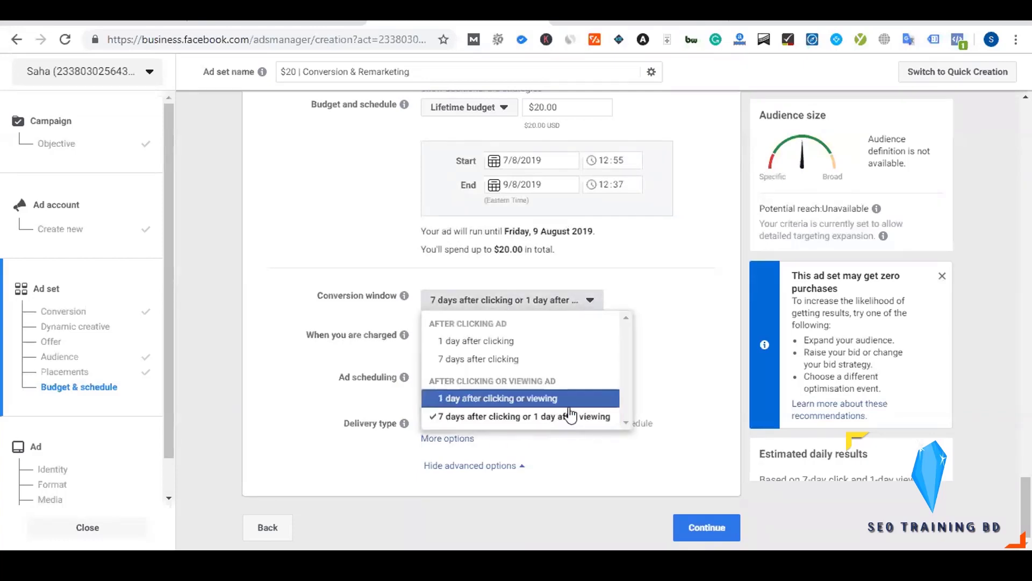
left_click(692, 289)
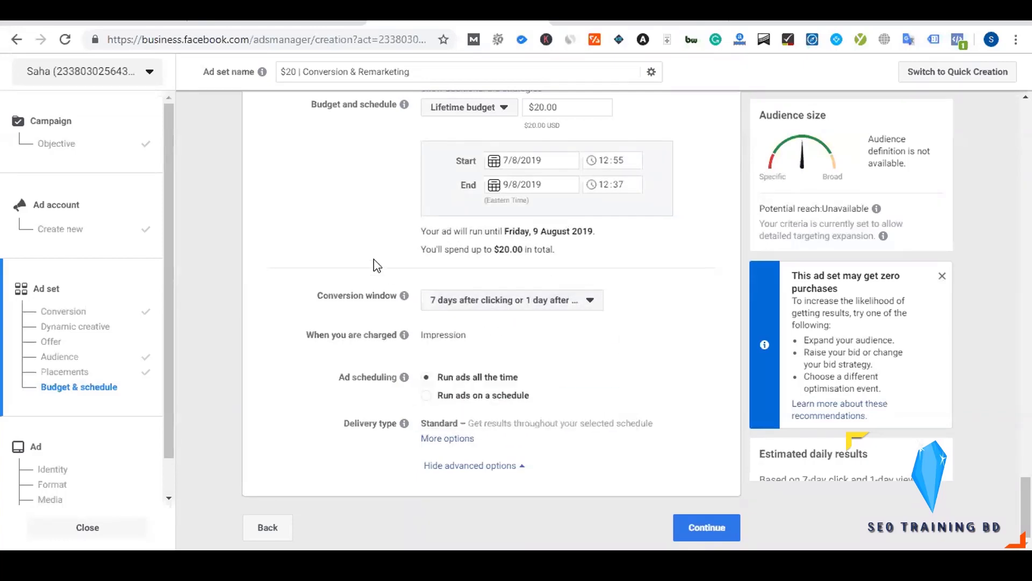
- Review the ad set's custom audiences, location, detailed targeting, placements, and budget and schedule settings
scroll(377, 265, "up", 20)
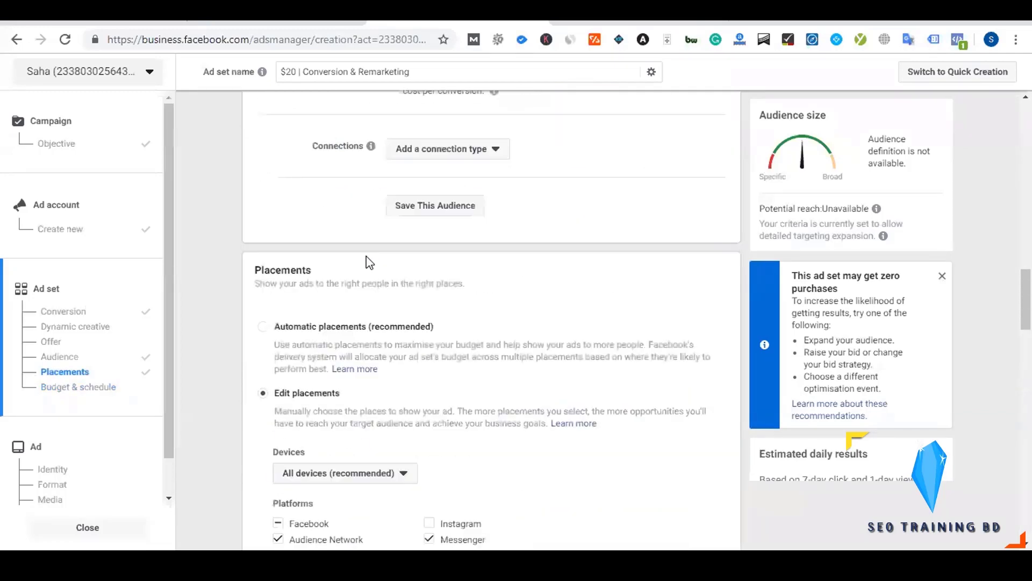
scroll(369, 263, "up", 10)
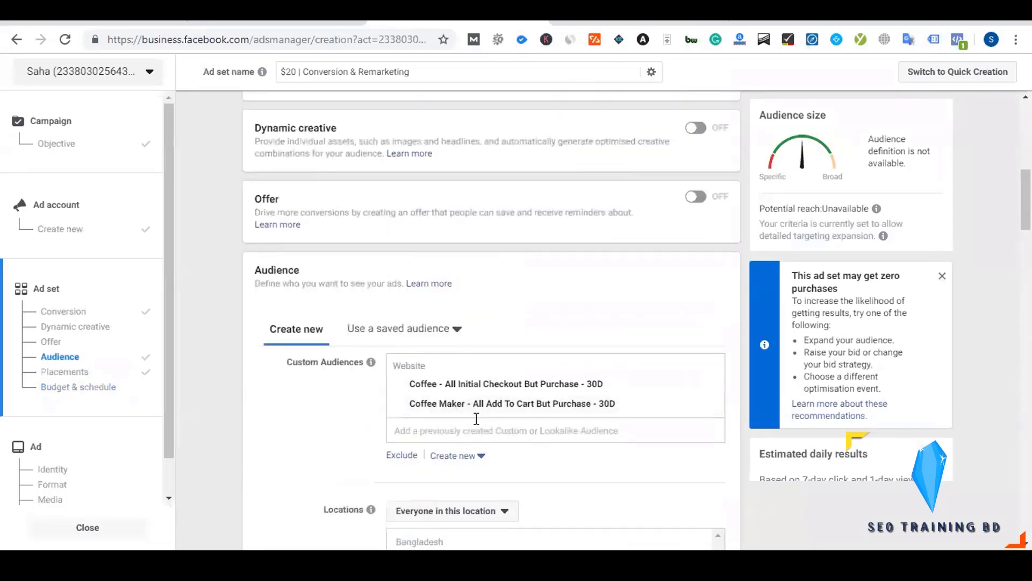
scroll(353, 427, "down", 8)
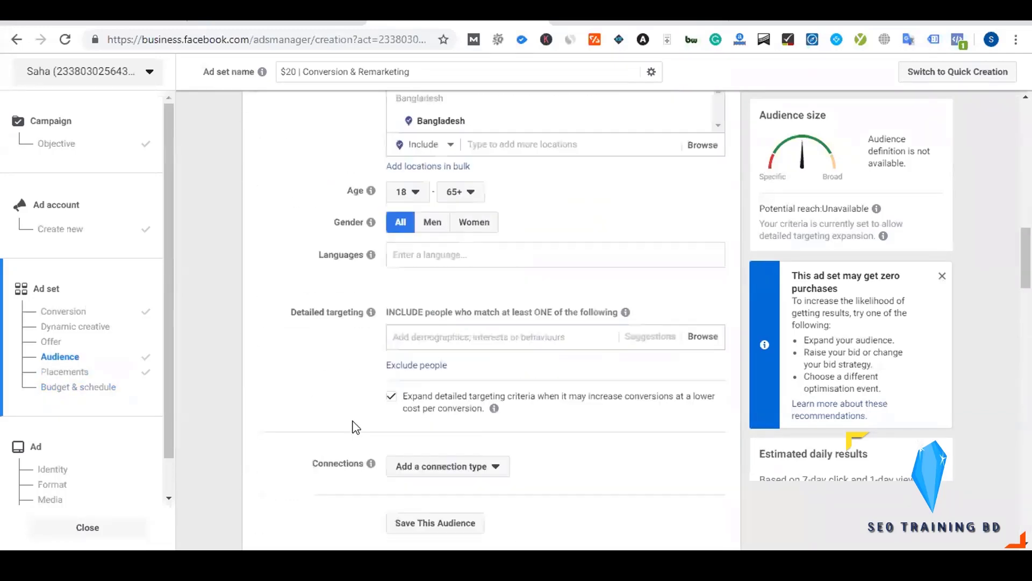
scroll(355, 428, "down", 20)
scroll(355, 426, "up", 8)
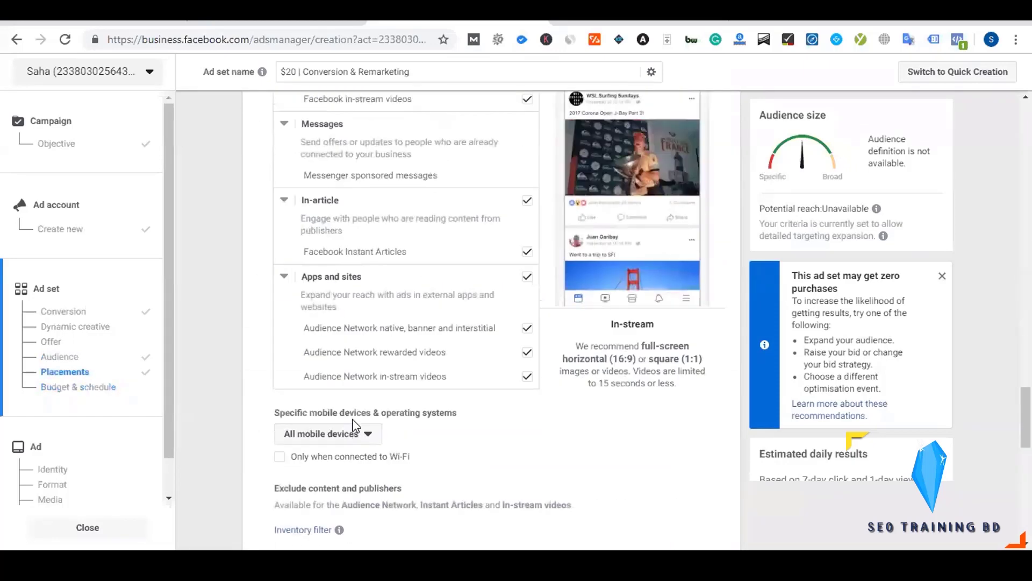
scroll(355, 428, "up", 12)
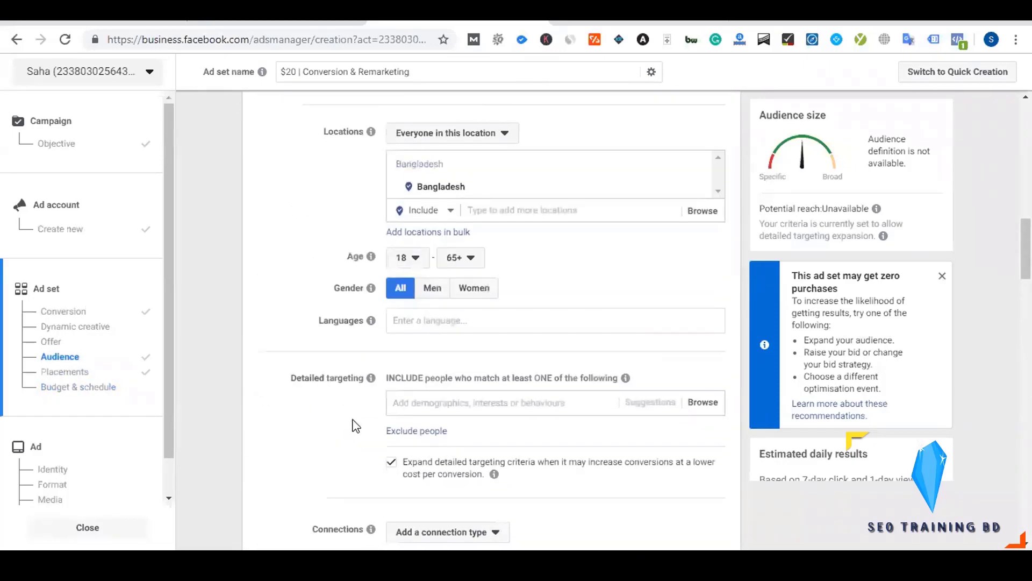
scroll(347, 440, "down", 5)
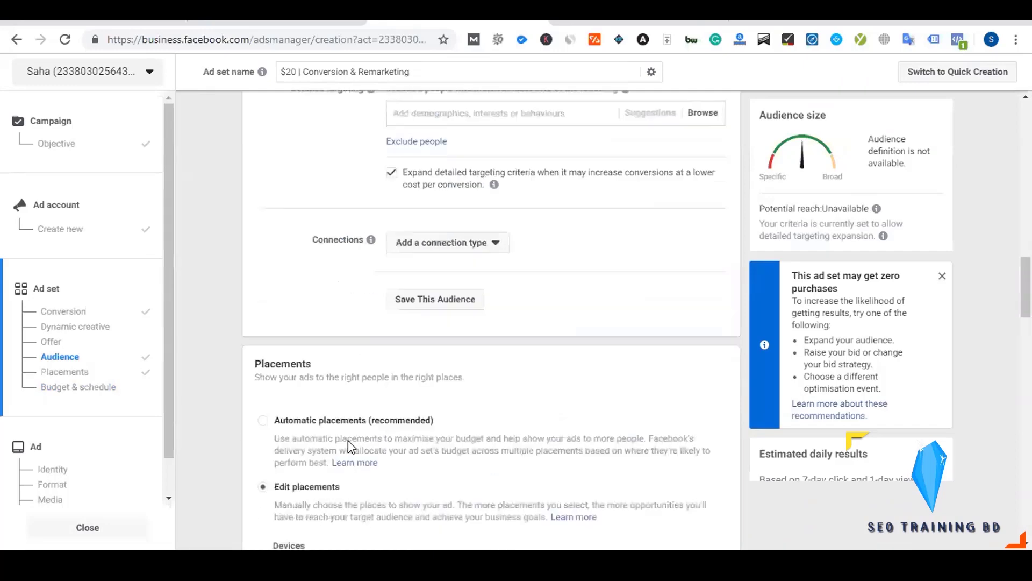
scroll(347, 446, "down", 20)
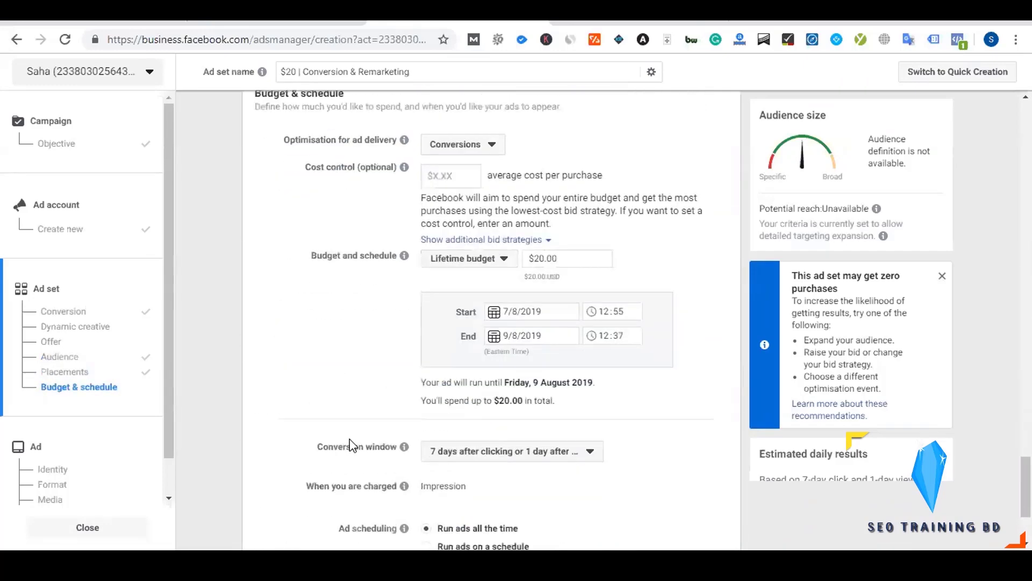
- Check the conversion window options and examine the Coffee Maker Ocean Ele OCM6622, 1.5L product page on the shop website
scroll(350, 445, "down", 3)
left_click(508, 302)
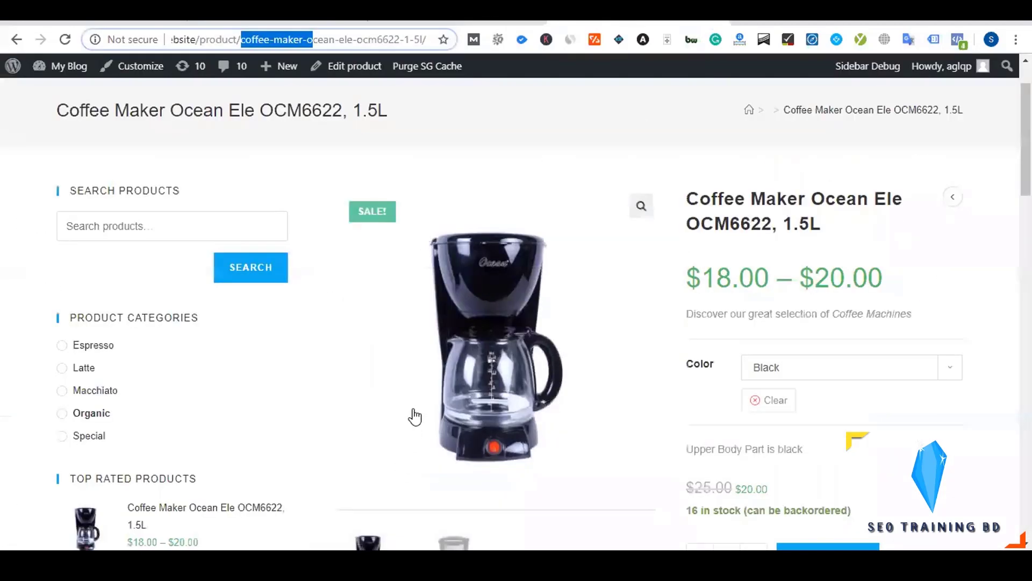
scroll(415, 407, "down", 1)
scroll(415, 407, "down", 3)
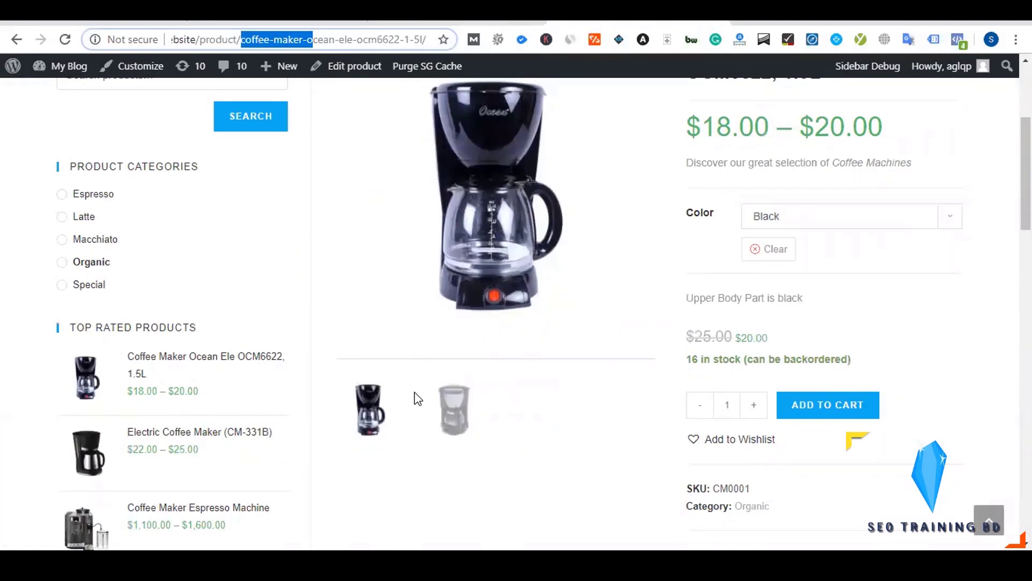
scroll(411, 390, "up", 5)
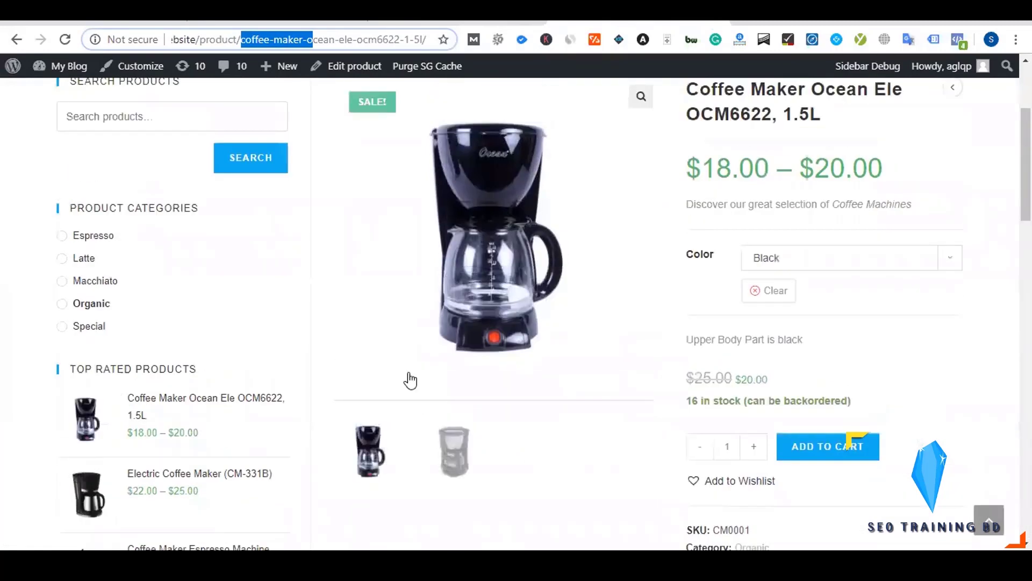
scroll(521, 362, "down", 12)
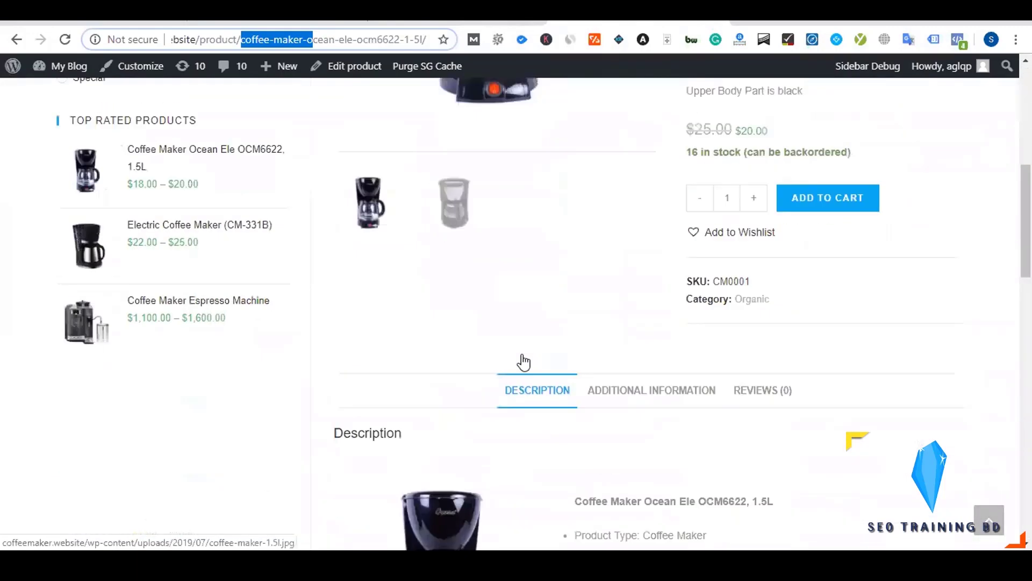
scroll(523, 362, "up", 12)
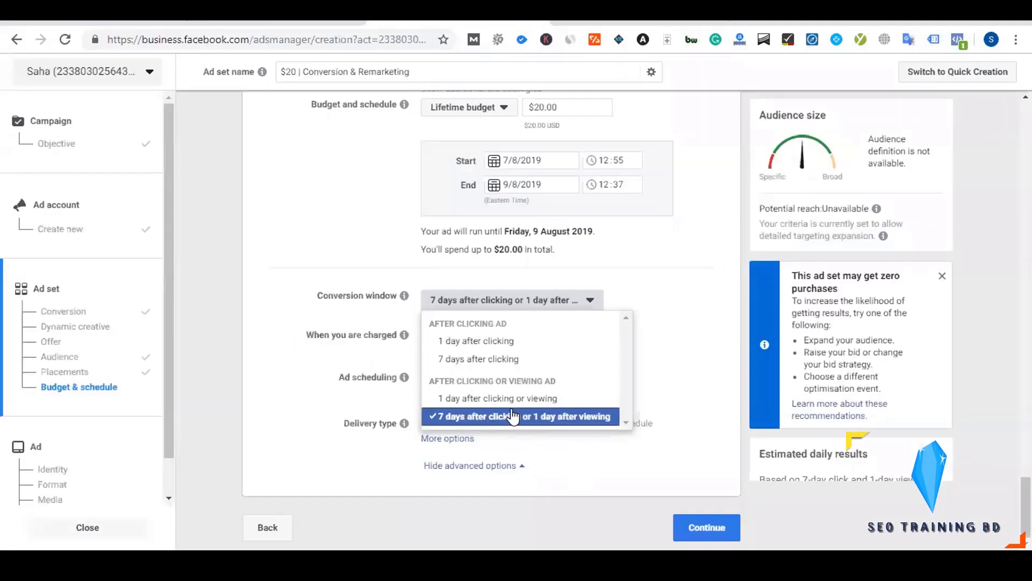
left_click(335, 263)
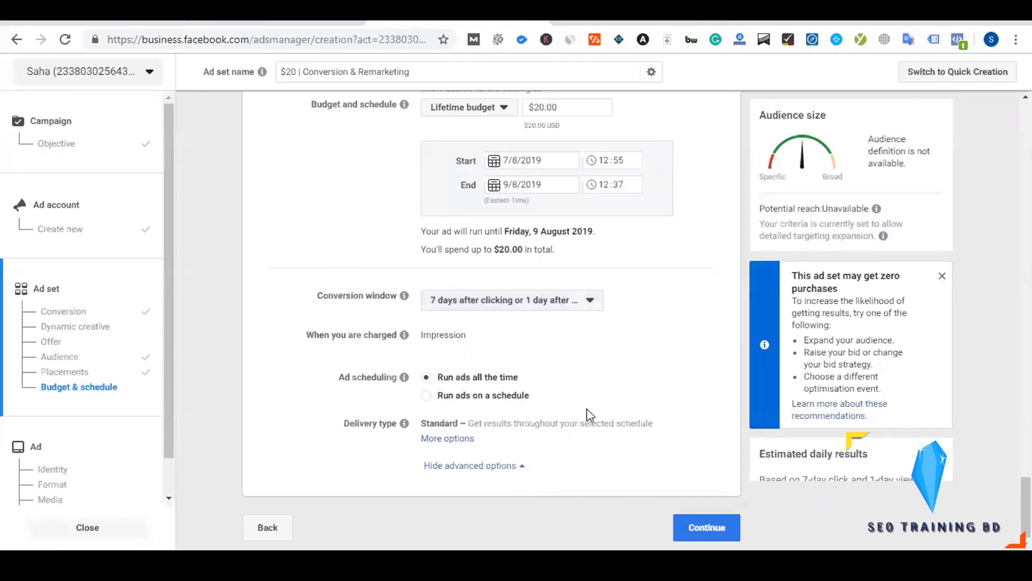
- Review the budget and schedule settings and the available choices for optimisation for ad delivery
scroll(563, 392, "up", 2)
scroll(544, 379, "up", 3)
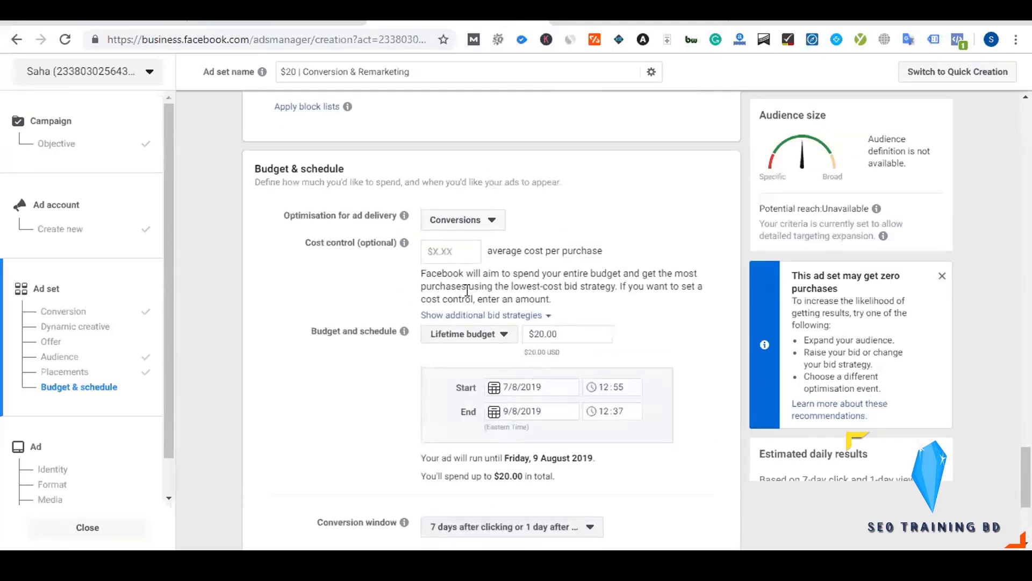
scroll(379, 330, "down", 3)
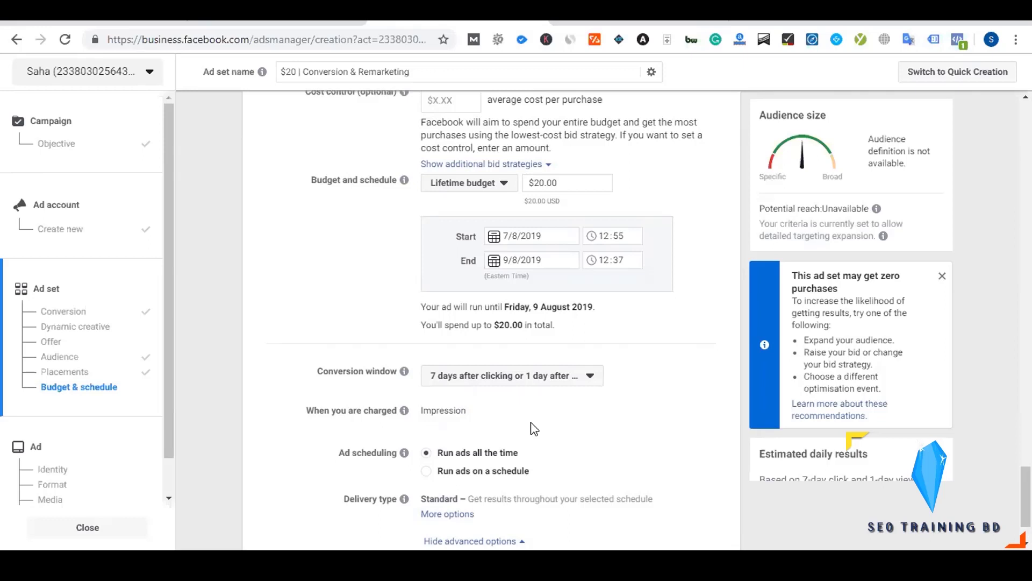
scroll(534, 429, "up", 3)
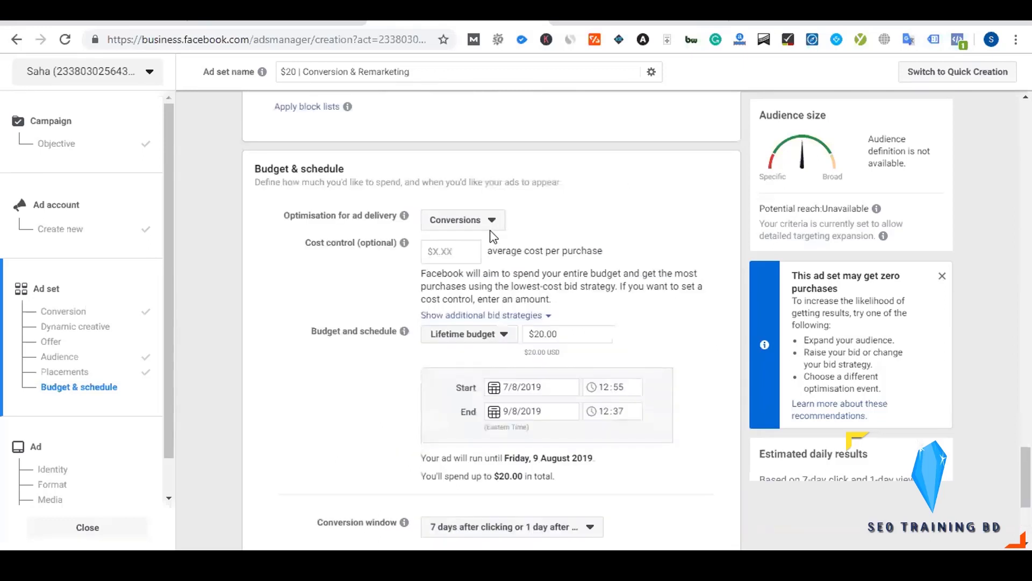
left_click(486, 225)
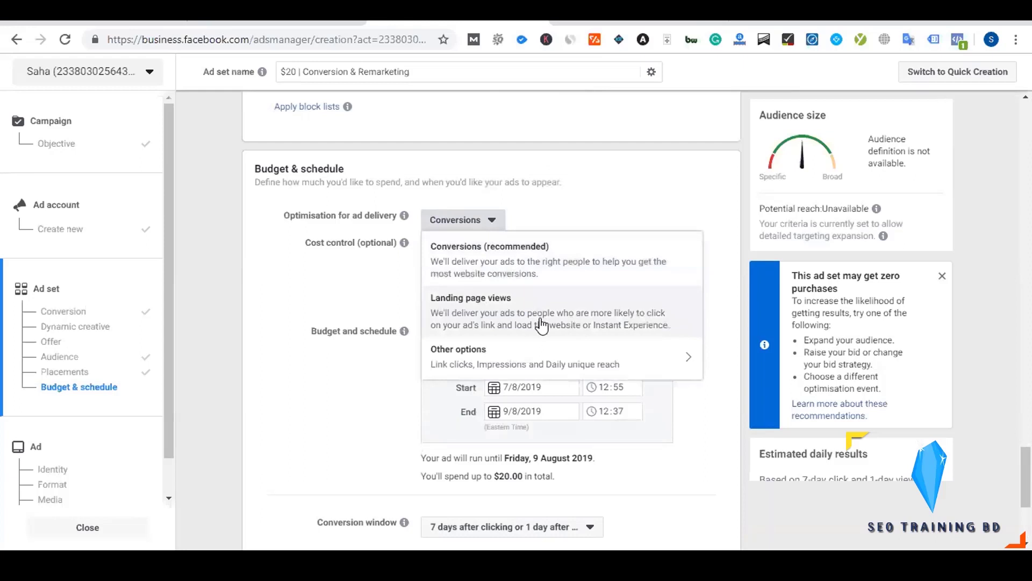
mouse_move(540, 370)
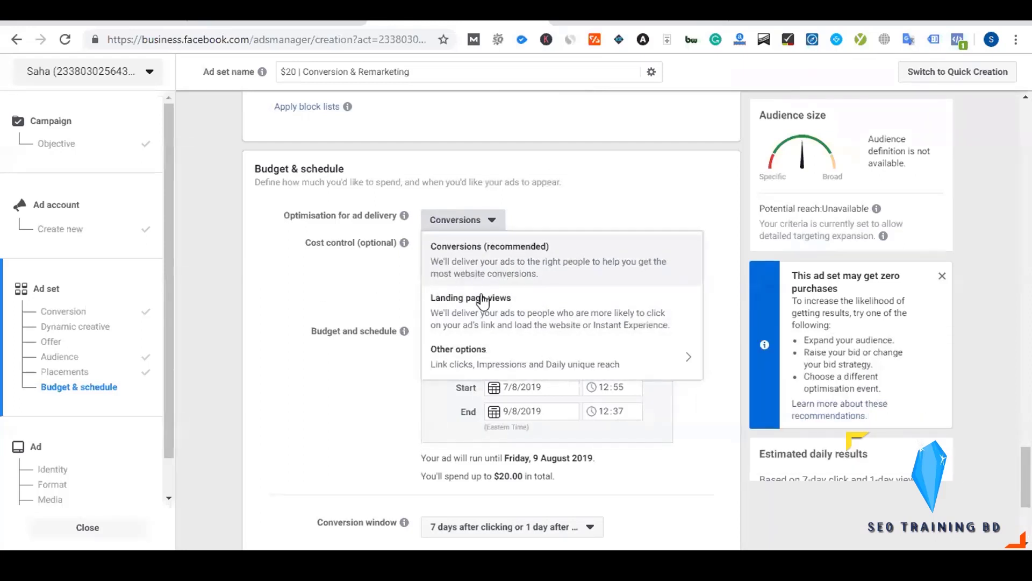
left_click(344, 297)
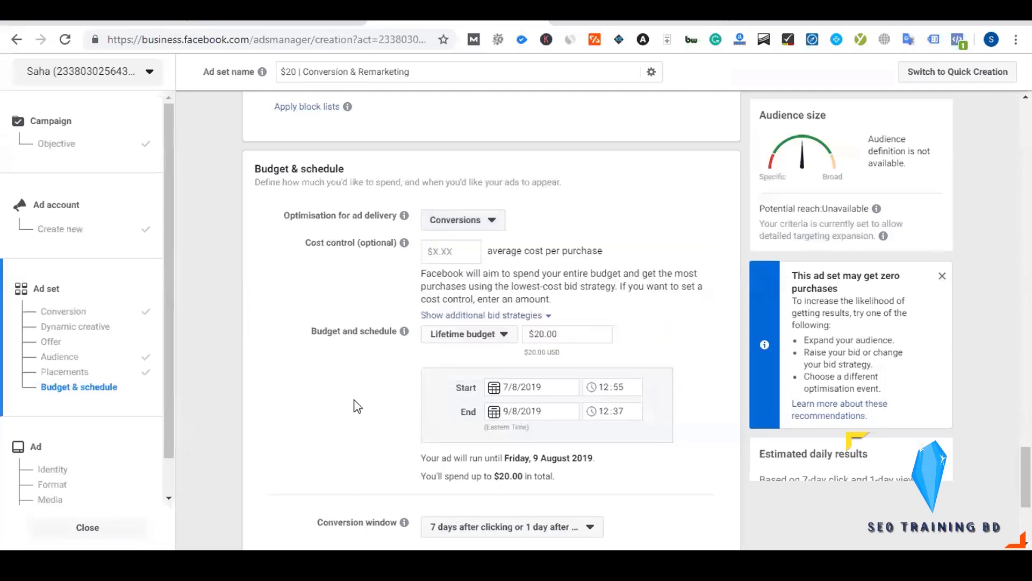
- Check the ad set's charging and ad scheduling settings and continue to the ad creation page
scroll(354, 407, "down", 5)
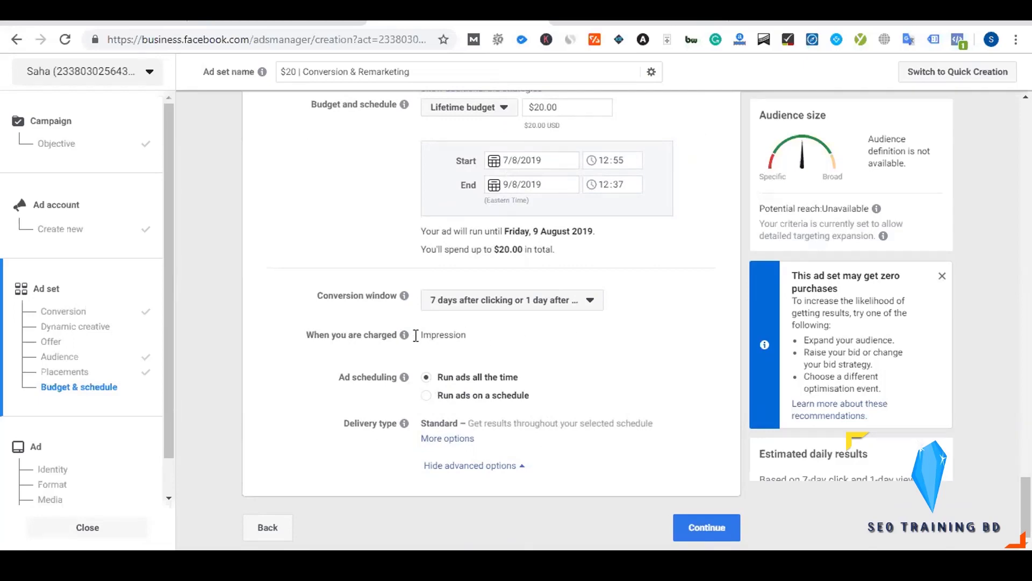
left_click_drag(339, 377, 397, 377)
left_click(309, 455)
left_click(706, 527)
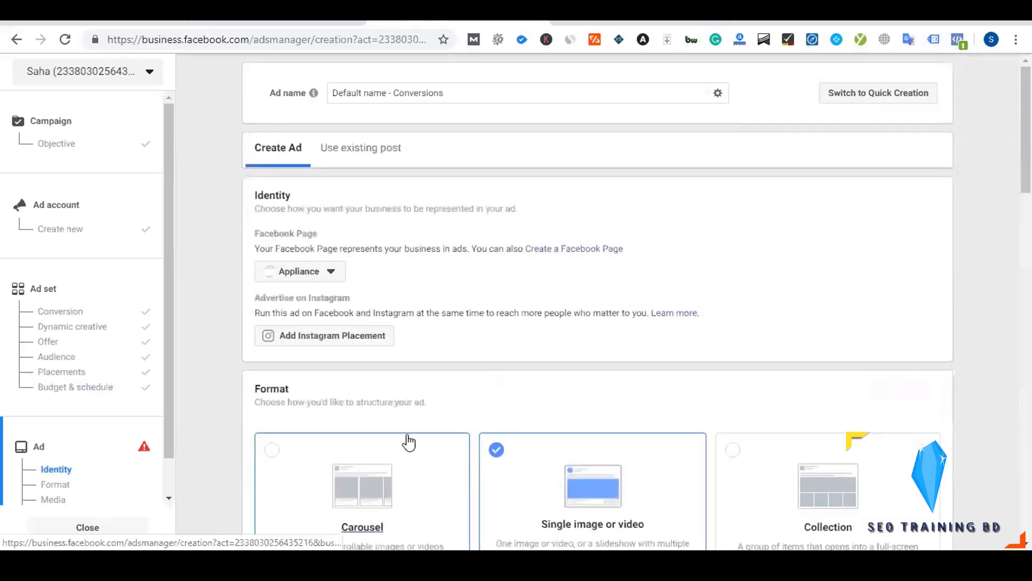
- Search for "seo" among the Facebook Pages and choose SEO Training BD as the ad's identity
scroll(465, 402, "down", 2)
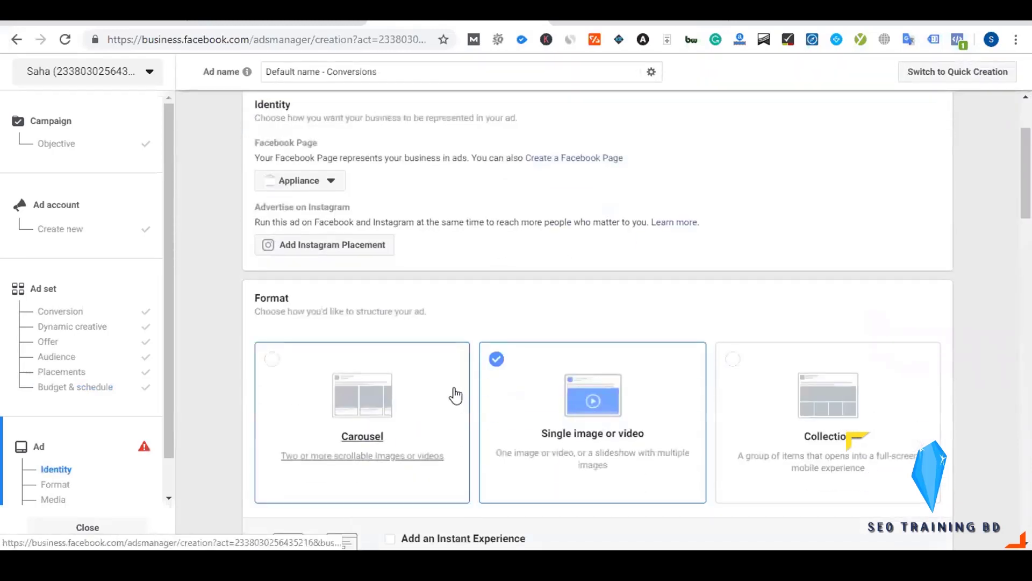
scroll(454, 394, "up", 1)
left_click(312, 202)
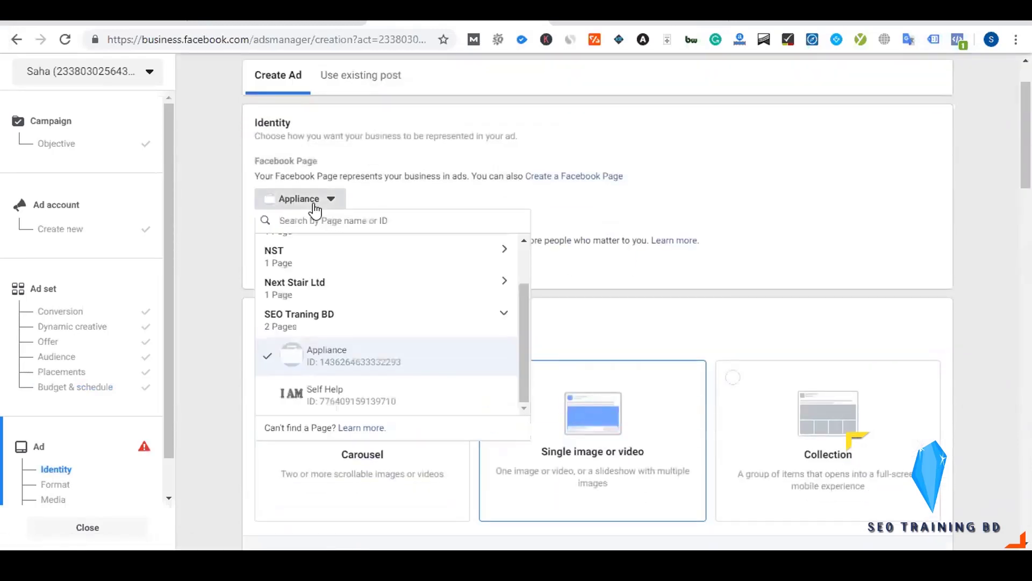
type("seo")
left_click(323, 277)
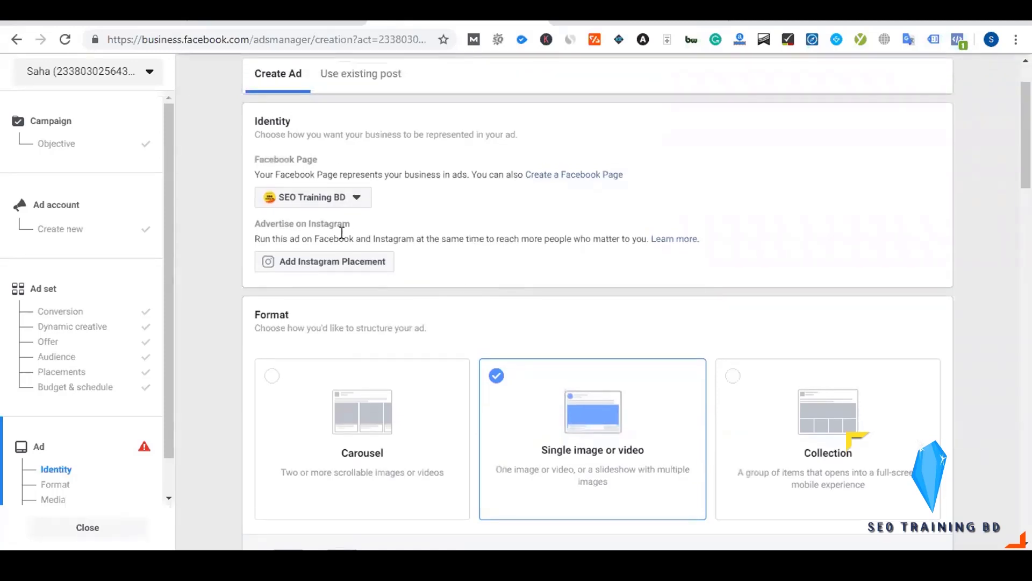
- Set the ad format to Carousel and look over its text and card options with the ad preview
scroll(513, 352, "down", 3)
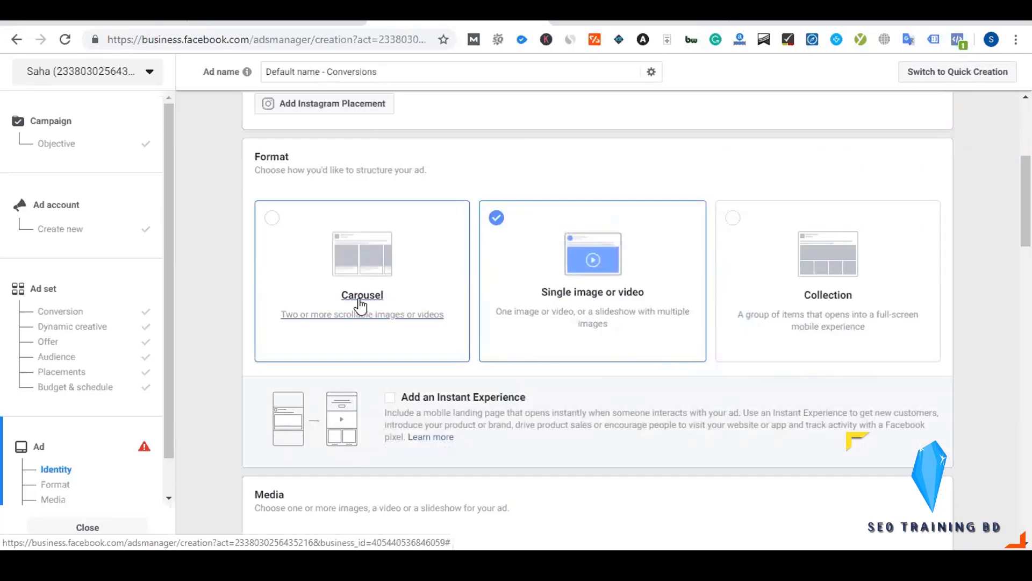
left_click(361, 304)
scroll(413, 425, "down", 1)
scroll(413, 426, "down", 1)
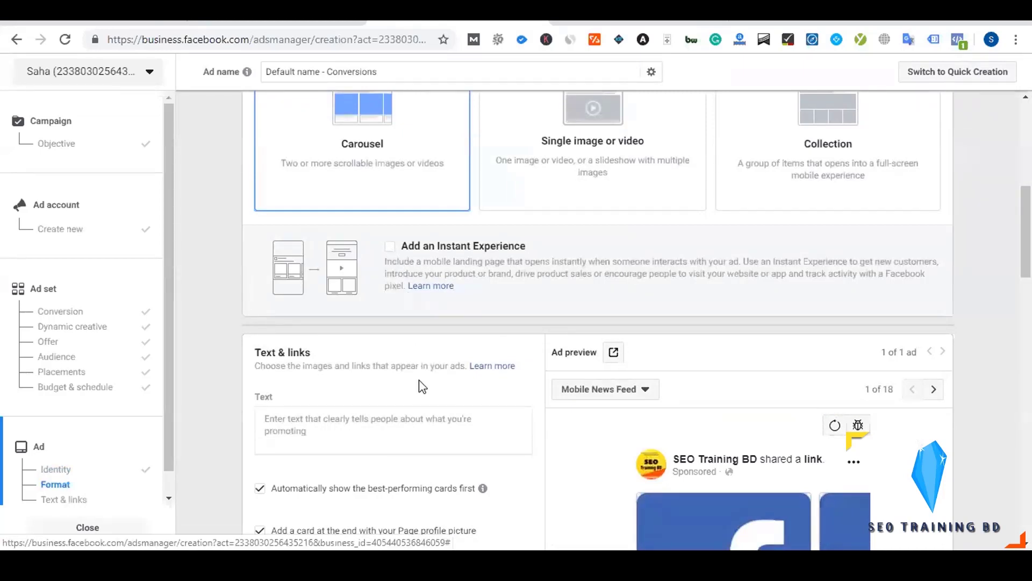
scroll(419, 384, "down", 4)
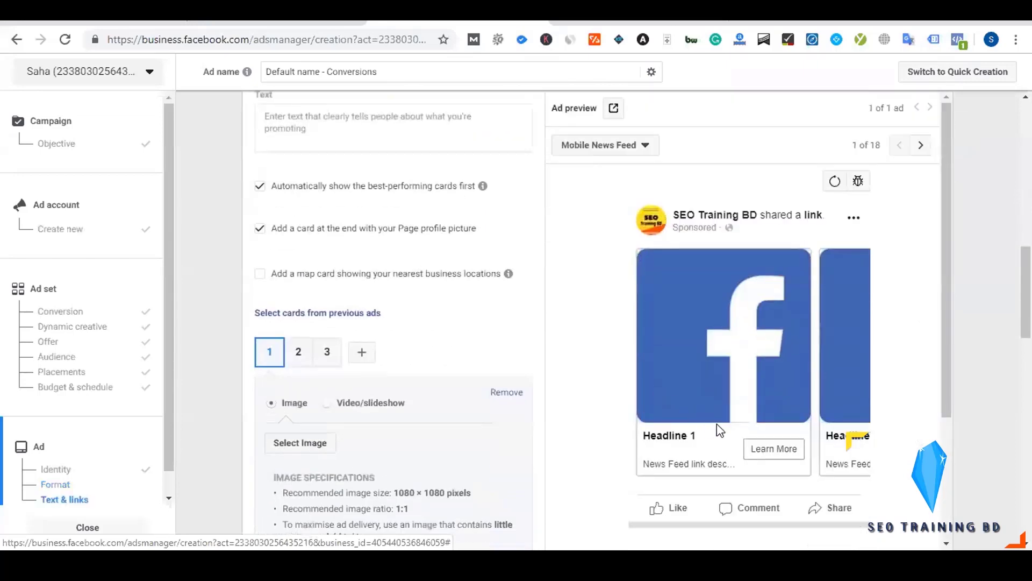
scroll(502, 366, "up", 3)
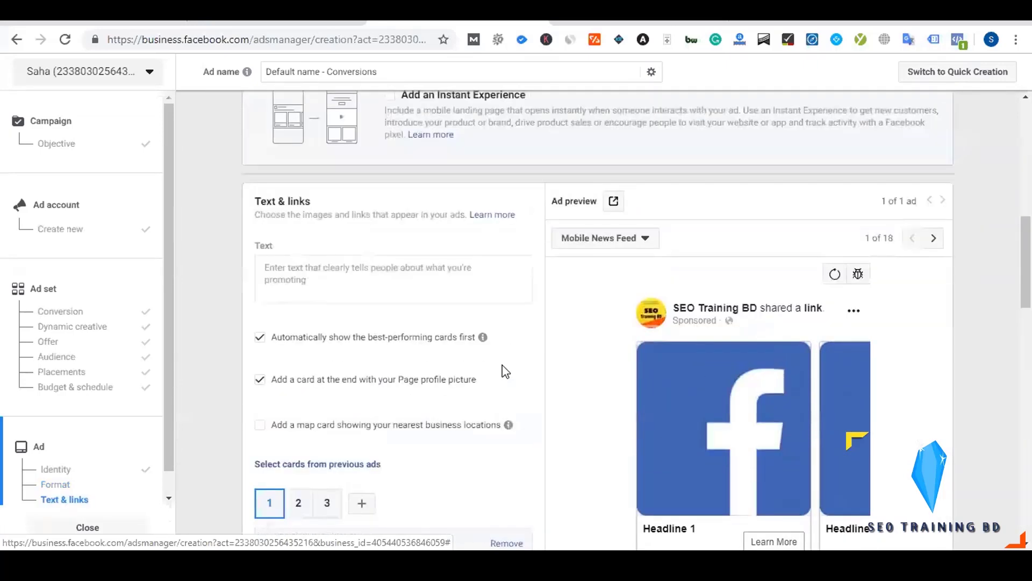
- Enter the ad text "Get latest complete Digital Marketing Live Training.", correcting the spelling of "Training"
scroll(502, 364, "down", 1)
left_click(327, 282)
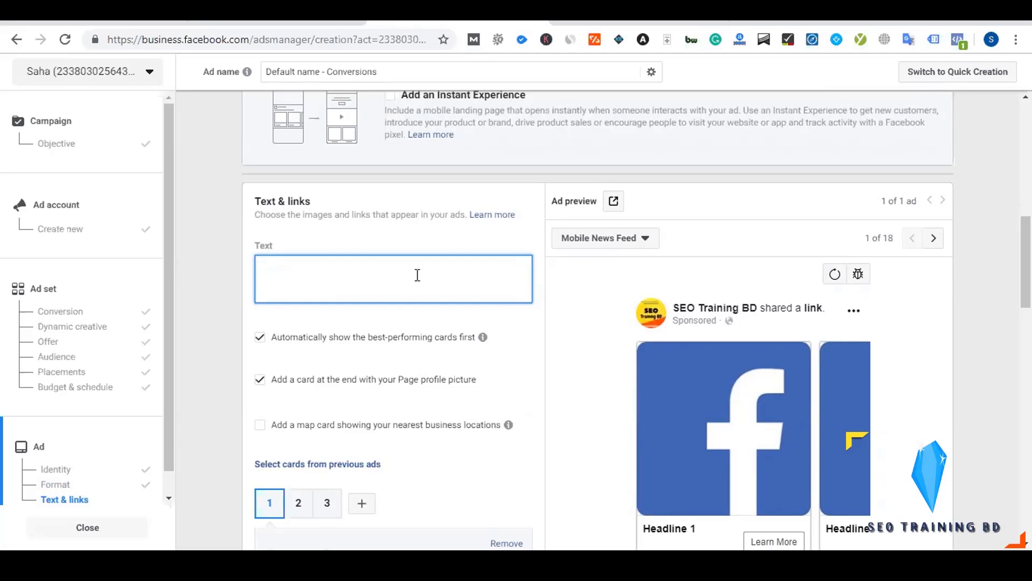
type("Get latest complete Digital Marketing Live Traning.")
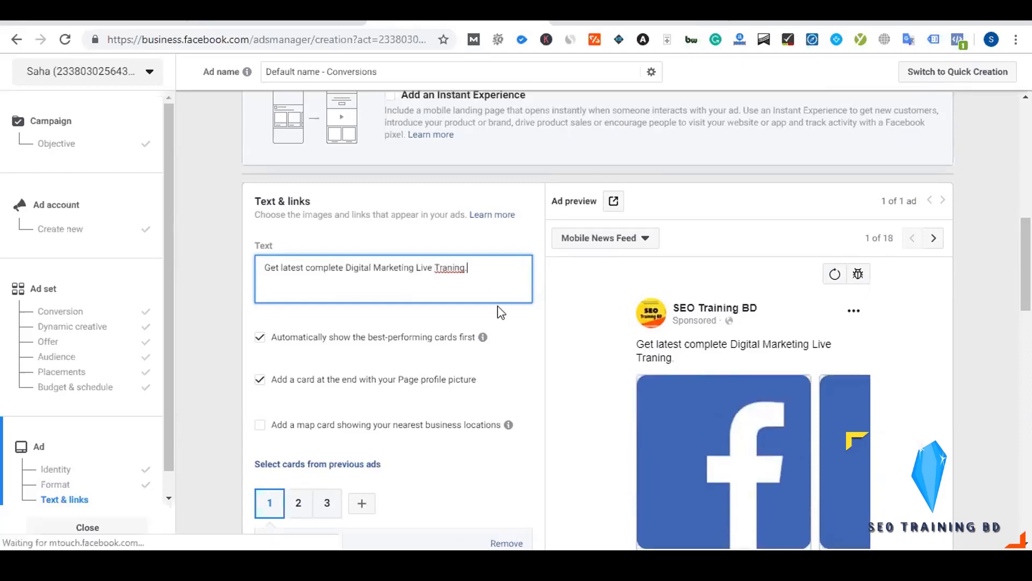
right_click(455, 268)
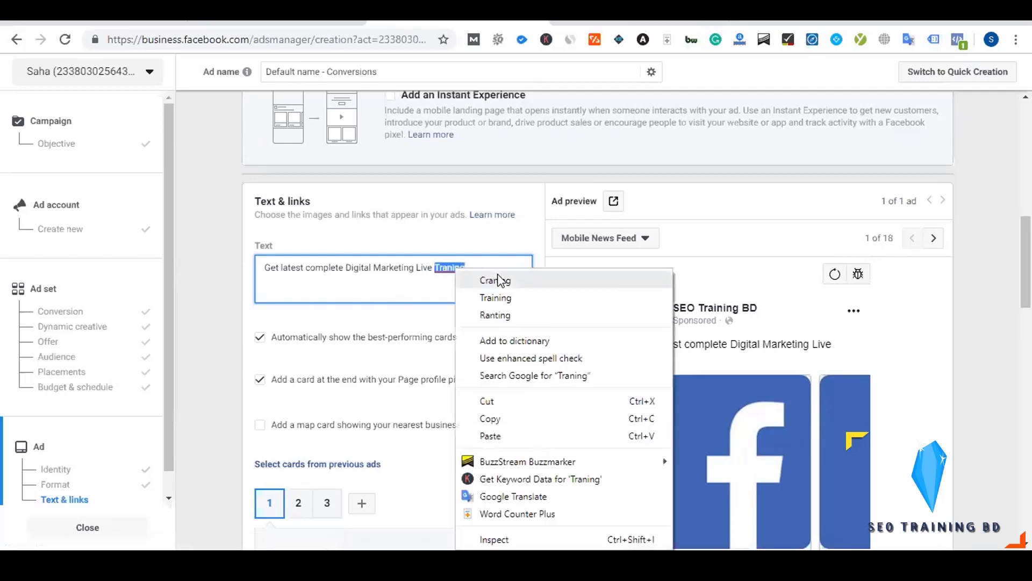
left_click(496, 297)
- Add the Digital Marketing image 1.jpg to the first carousel card from the account's image assets
scroll(324, 314, "down", 4)
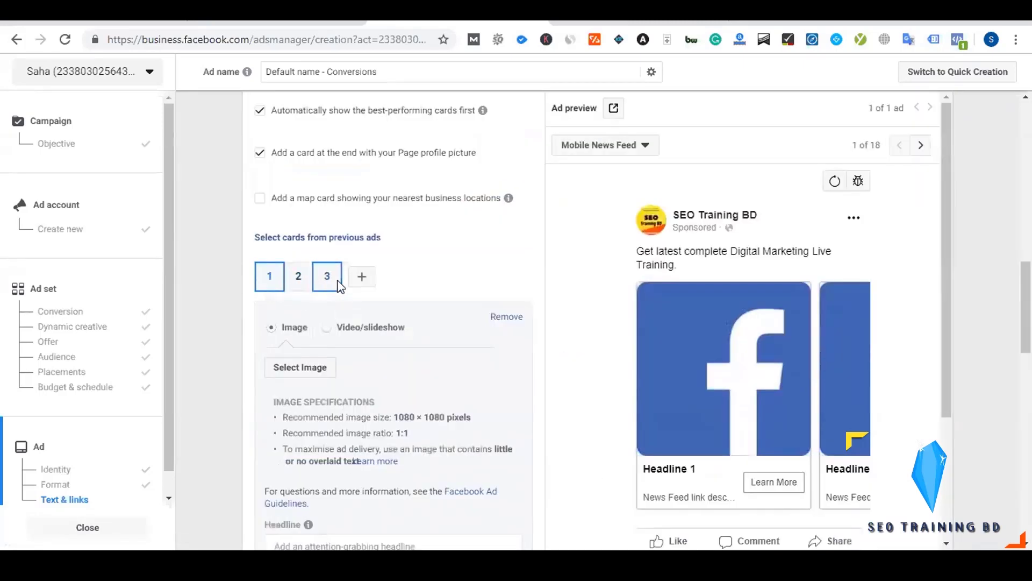
scroll(734, 371, "down", 2)
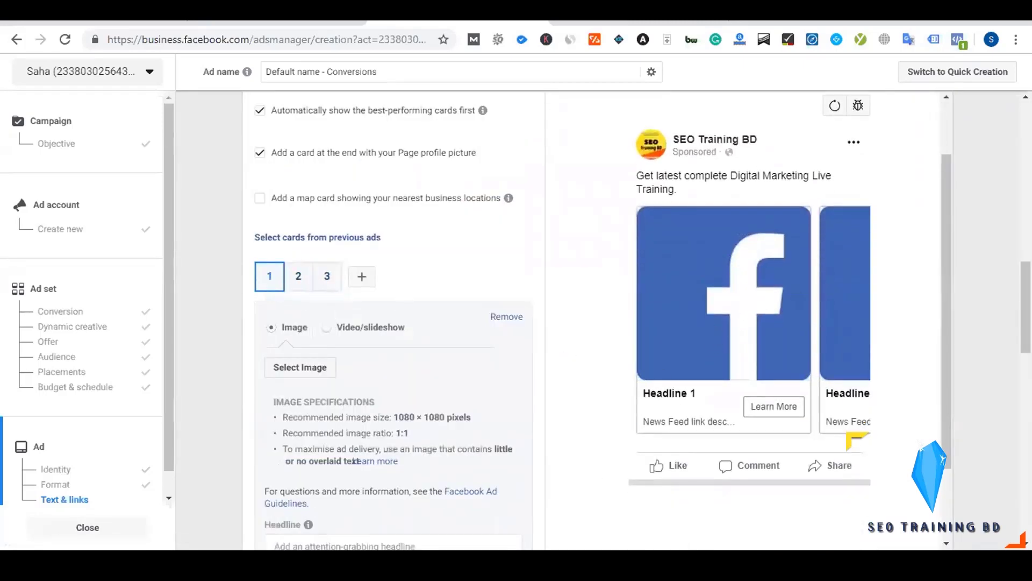
scroll(431, 312, "down", 1)
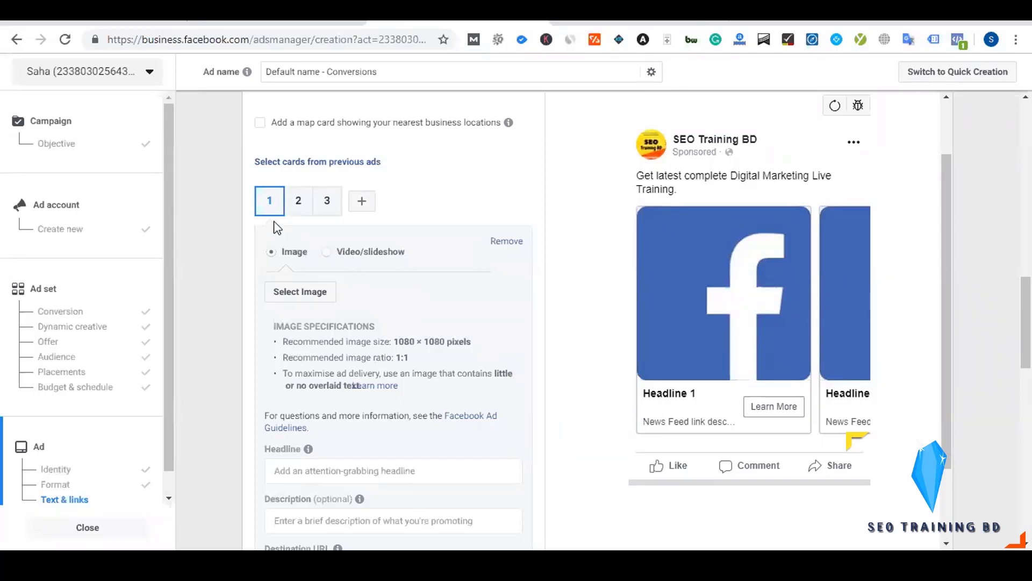
left_click(305, 295)
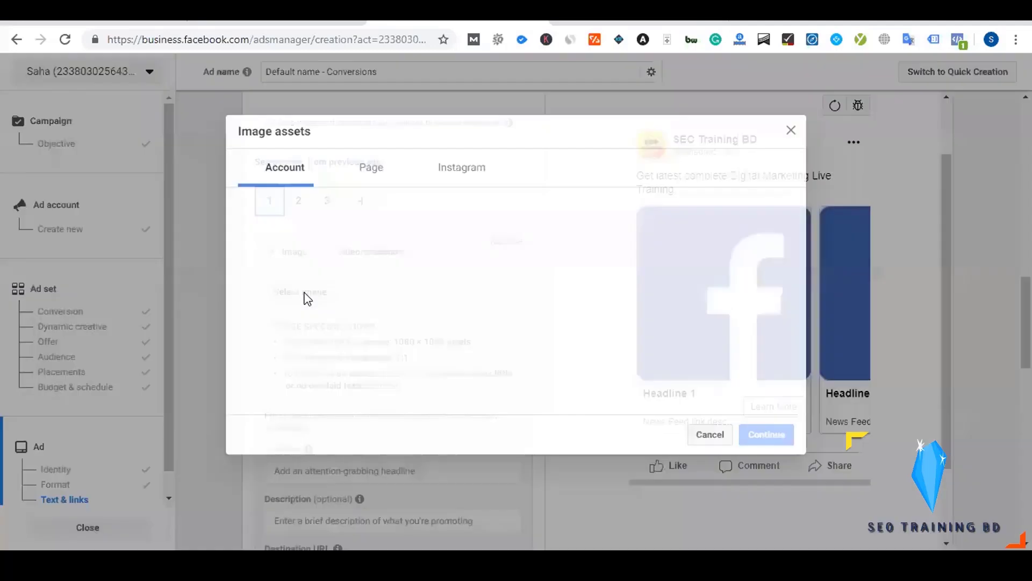
left_click(747, 207)
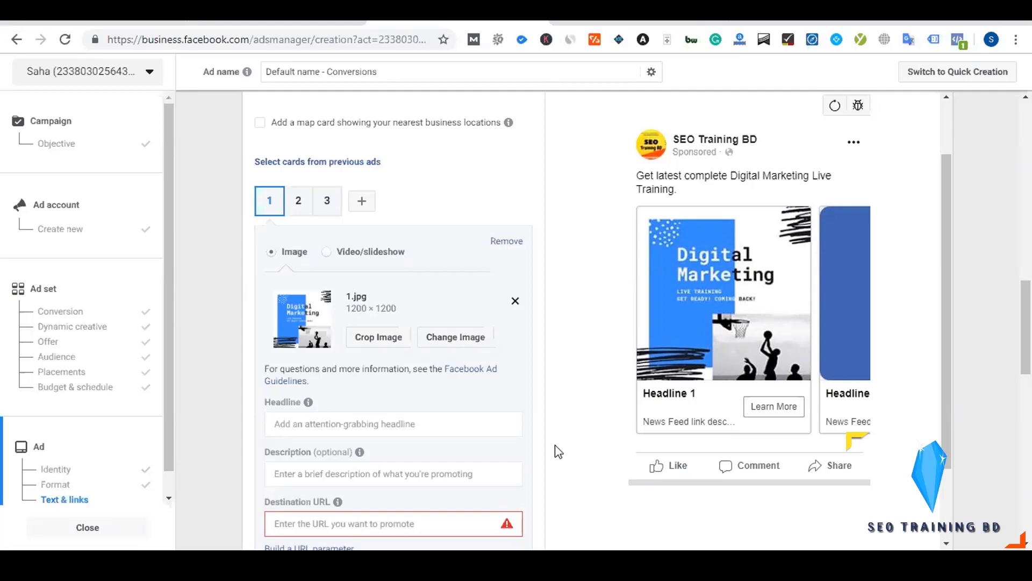
- Give card 1 the headline "Digital Marketing Training" and the description "Get latest course materials about digital marketing."
scroll(557, 445, "down", 1)
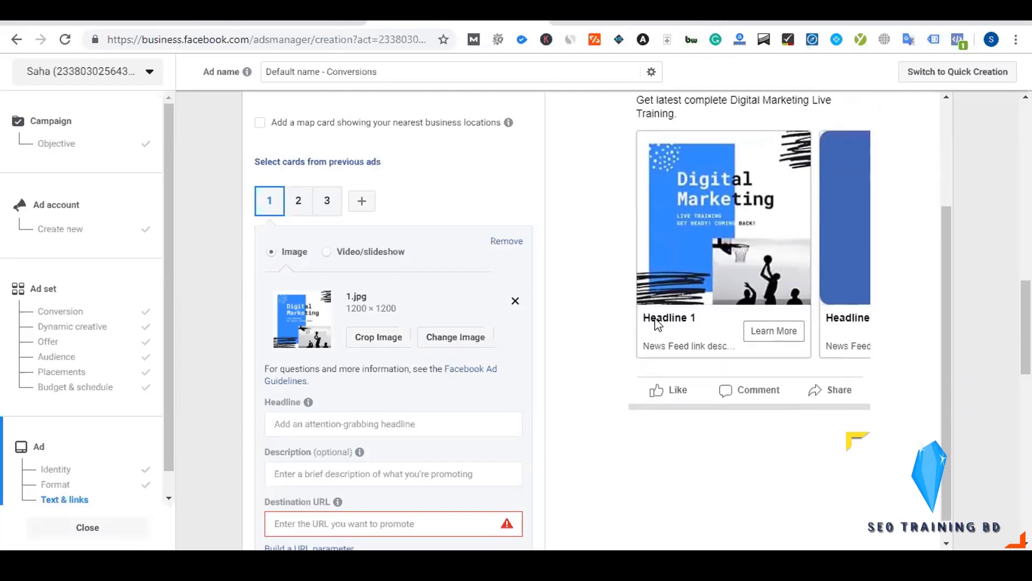
left_click(359, 421)
left_click(385, 421)
type("Digital Marketing Training")
scroll(345, 396, "down", 1)
left_click(345, 396)
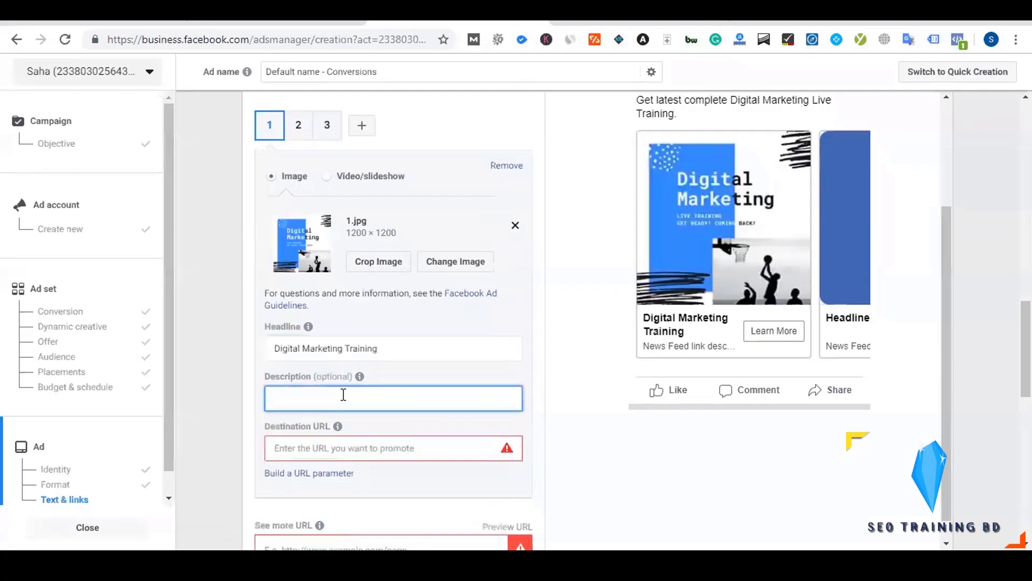
type("Get latest course materials about digital marketing.")
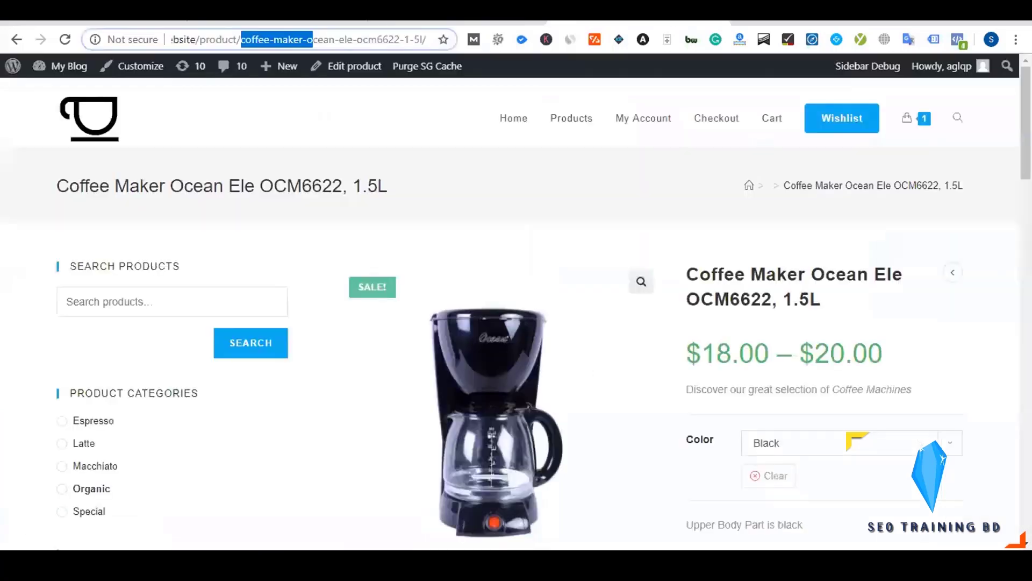
left_click(382, 145)
left_click_drag(267, 40, 108, 39)
key("ctrl+c")
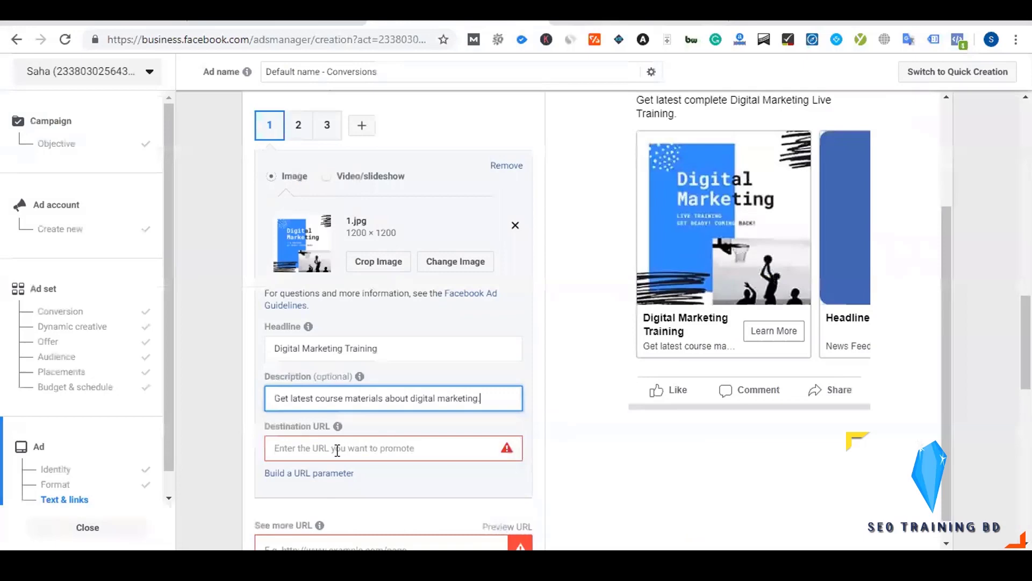
left_click(337, 450)
key("ctrl+v")
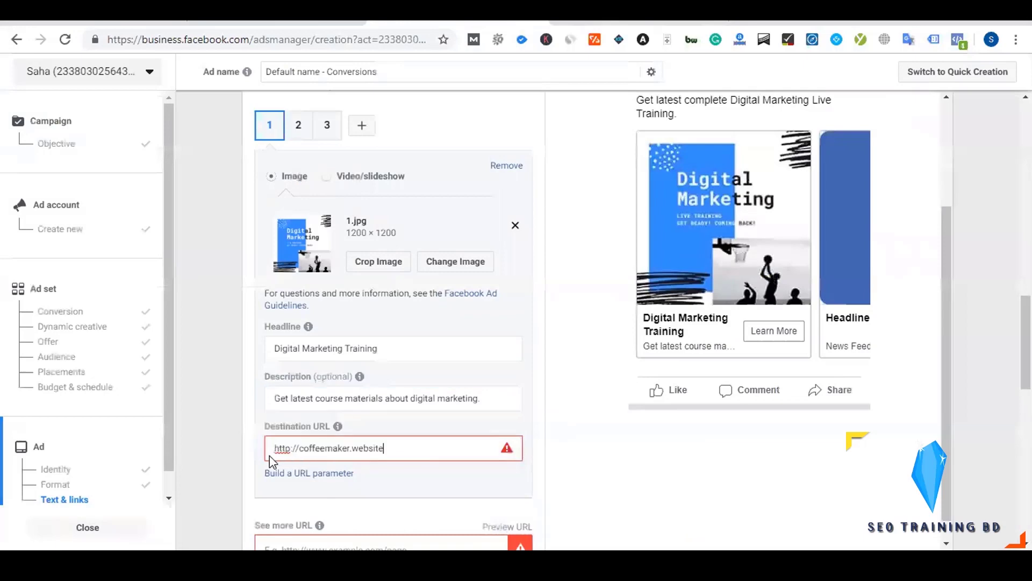
key("ctrl+a")
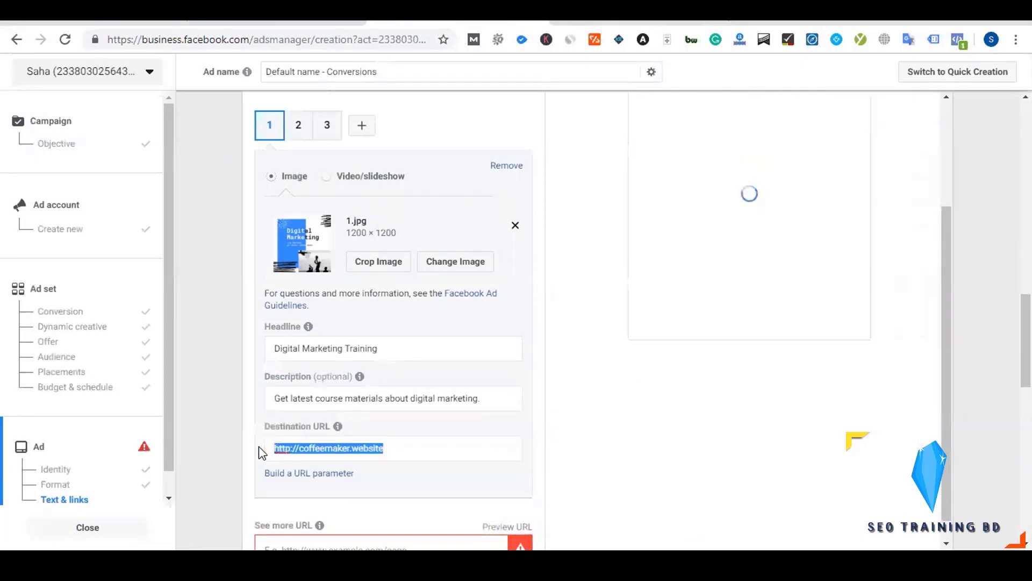
scroll(262, 451, "down", 3)
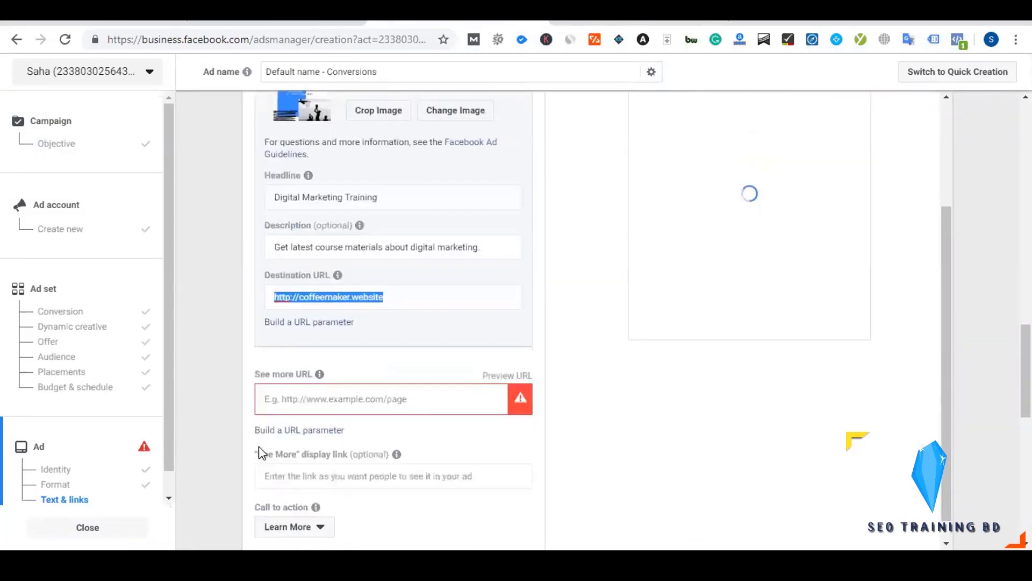
scroll(261, 452, "up", 2)
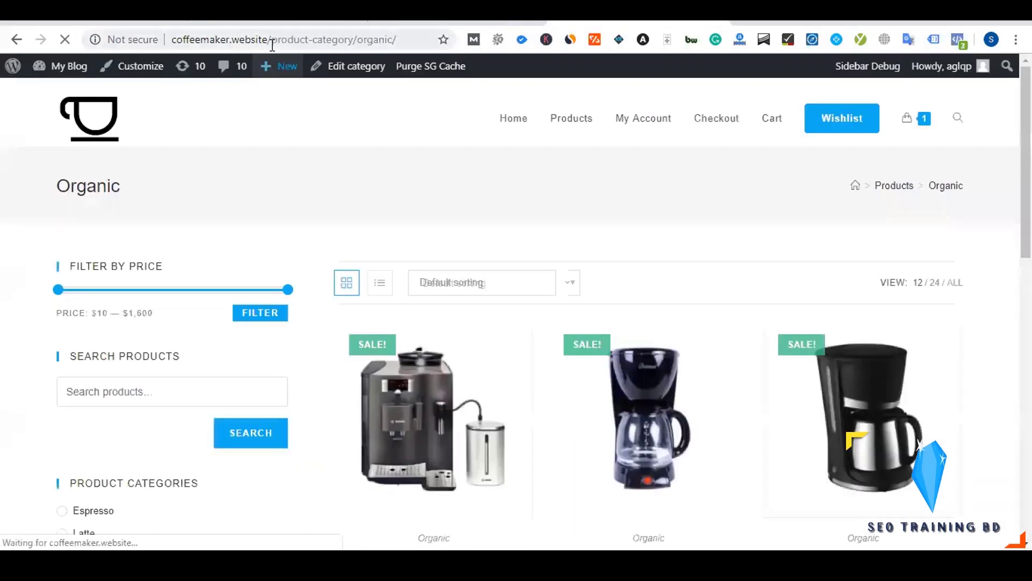
left_click(272, 42)
key("ctrl+c")
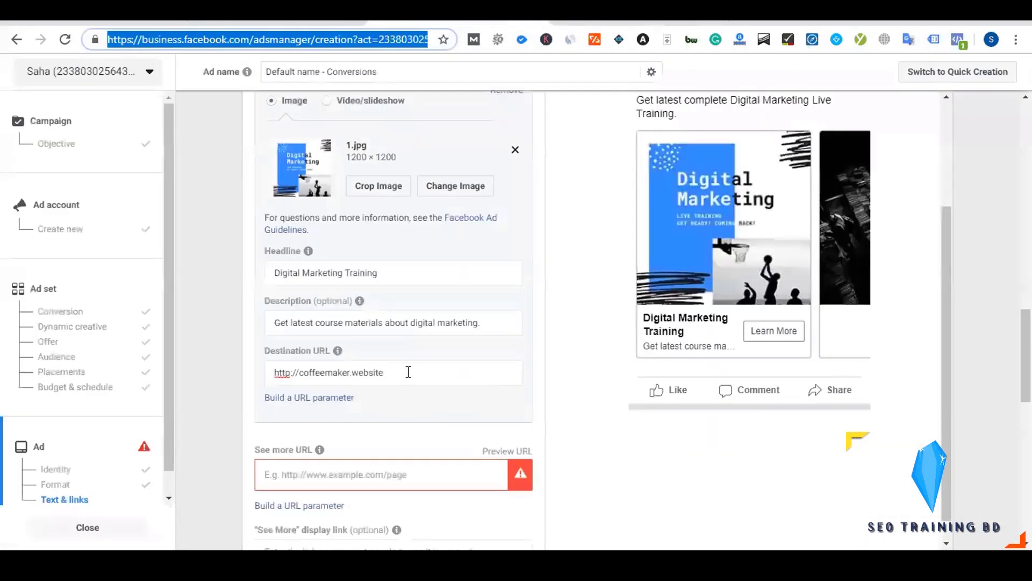
triple_click(409, 372)
key("ctrl+v")
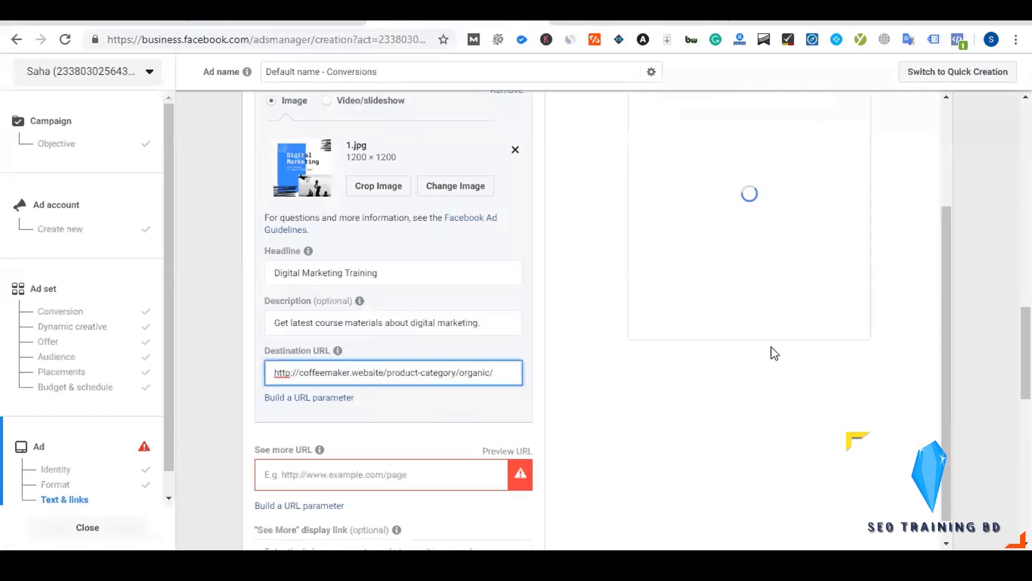
left_click(368, 474)
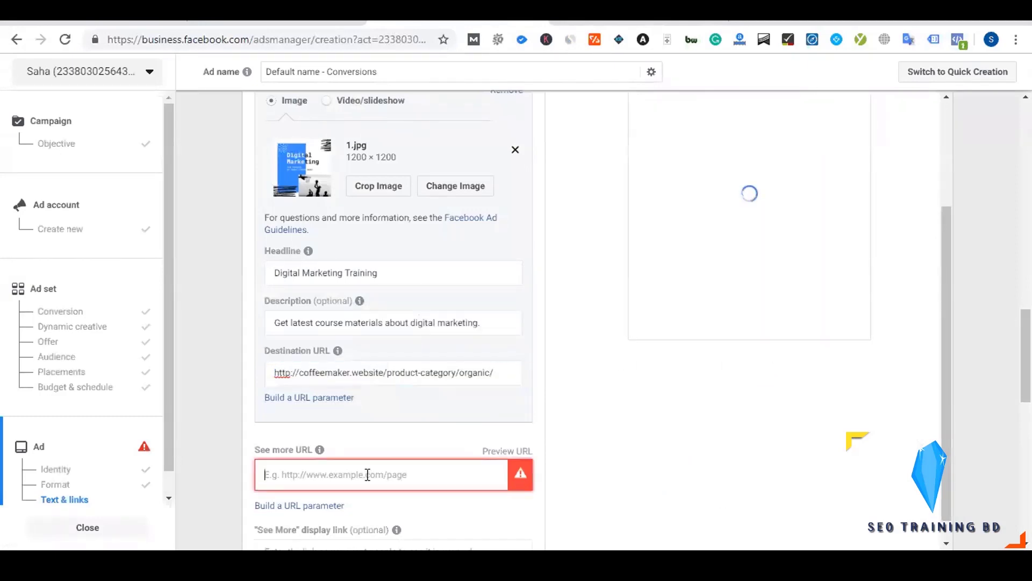
key("ctrl+v")
left_click_drag(377, 476, 484, 475)
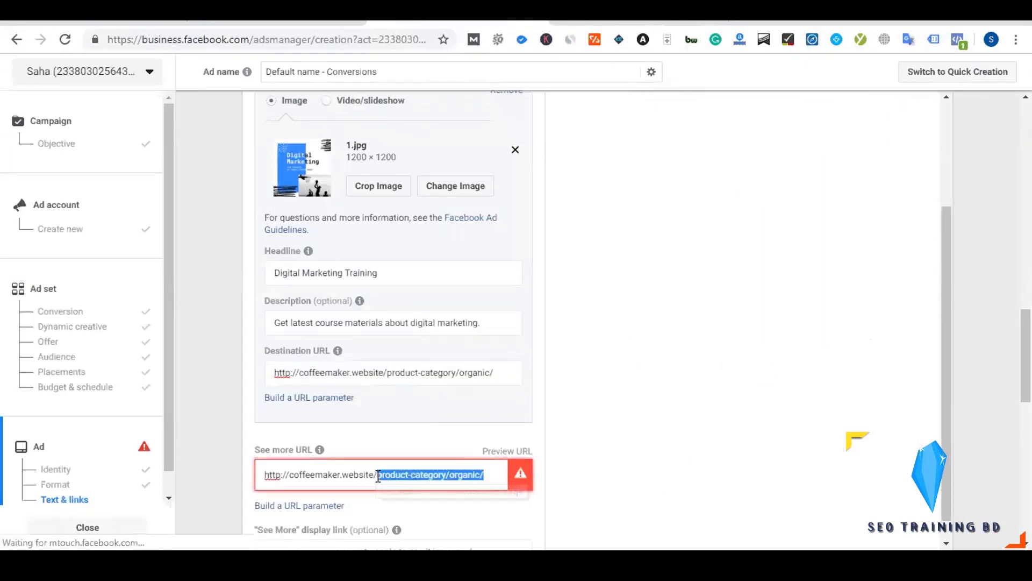
key("BackSpace")
left_click(202, 465)
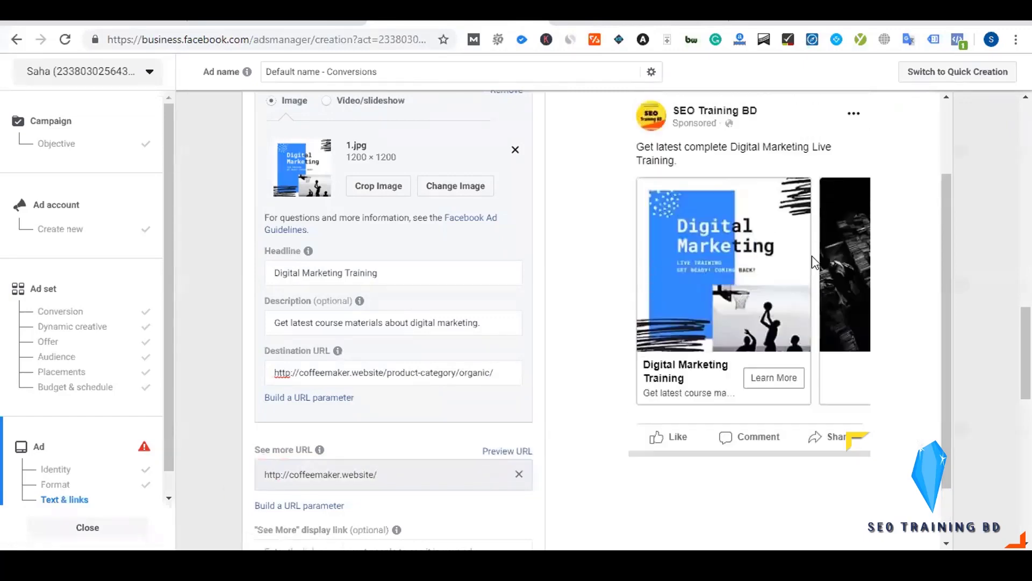
- Change the ad's call to action to Shop Now
scroll(781, 318, "down", 4)
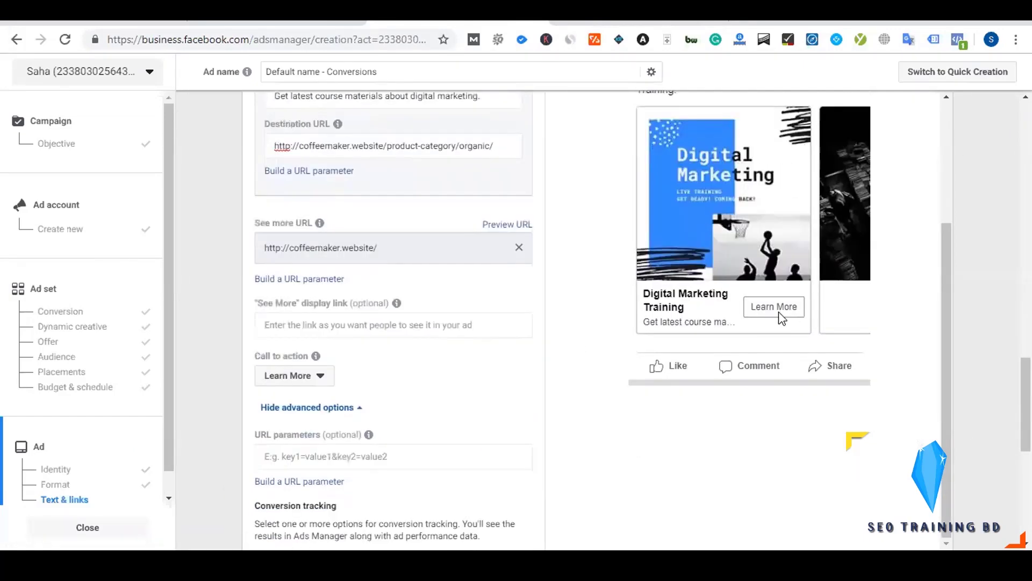
left_click(298, 371)
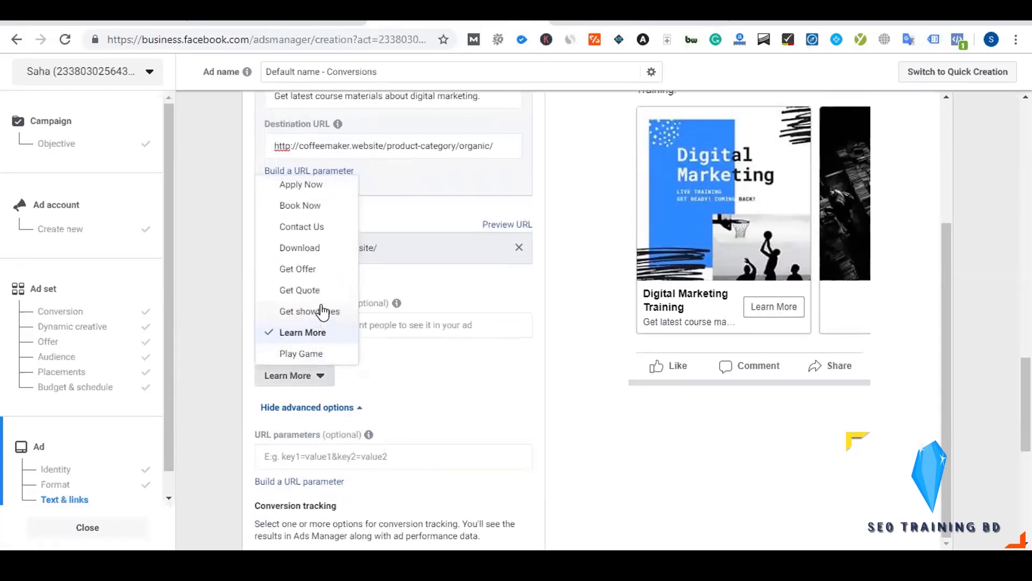
scroll(323, 312, "up", 5)
left_click(308, 232)
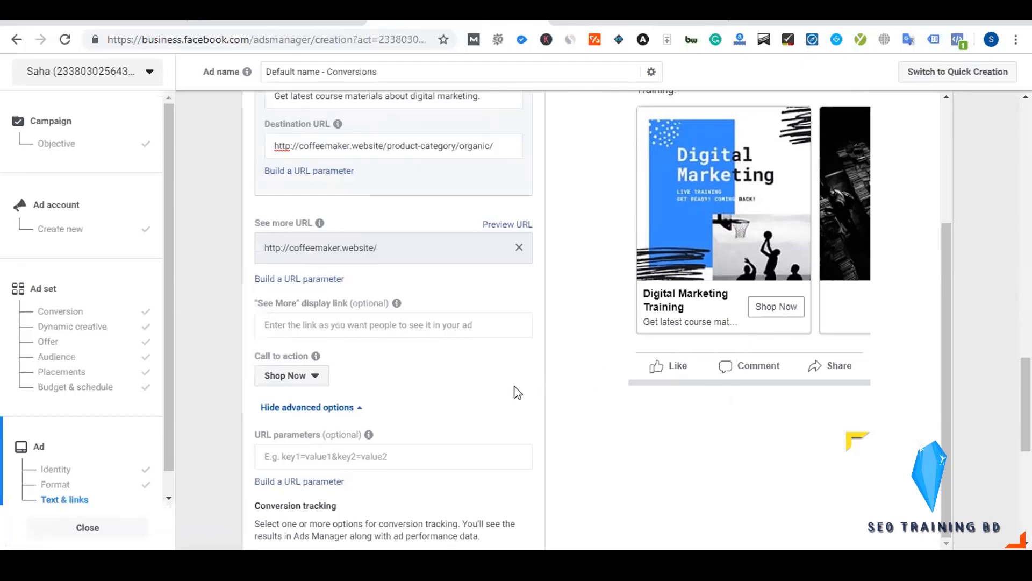
- Upload the image 2.jpg and use it for the second carousel card
scroll(517, 392, "up", 2)
scroll(321, 417, "up", 3)
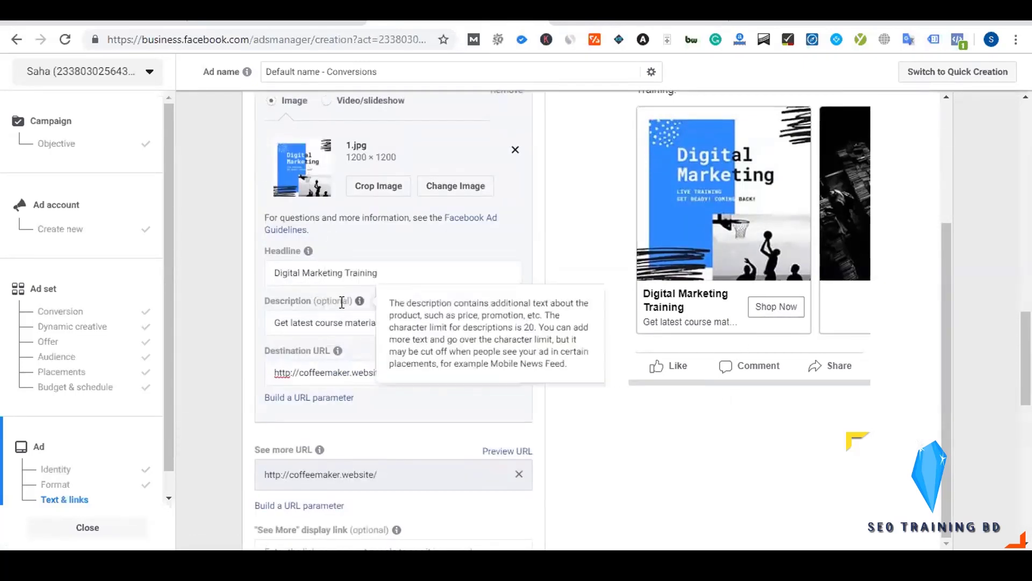
scroll(363, 387, "down", 3)
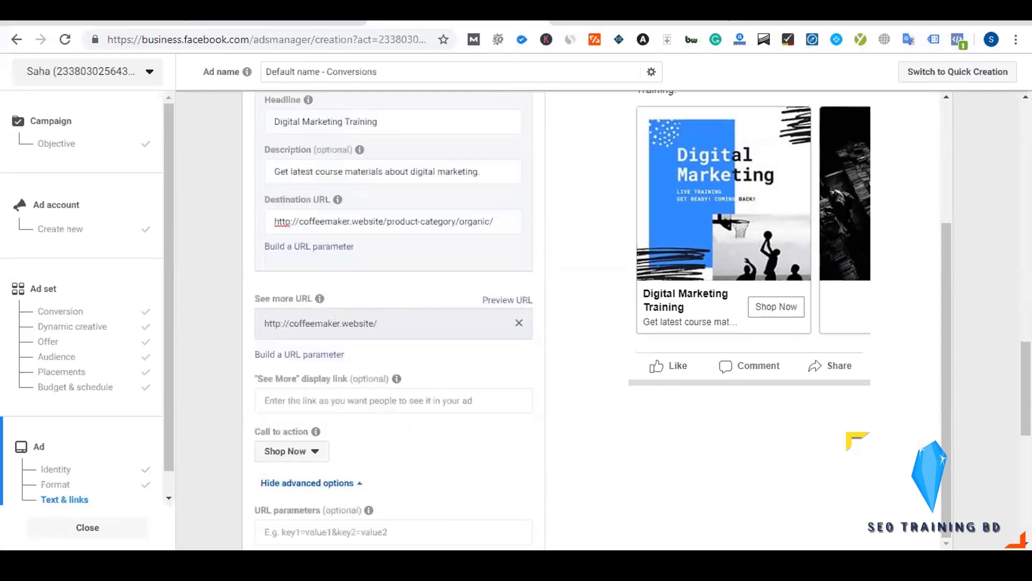
scroll(350, 429, "down", 4)
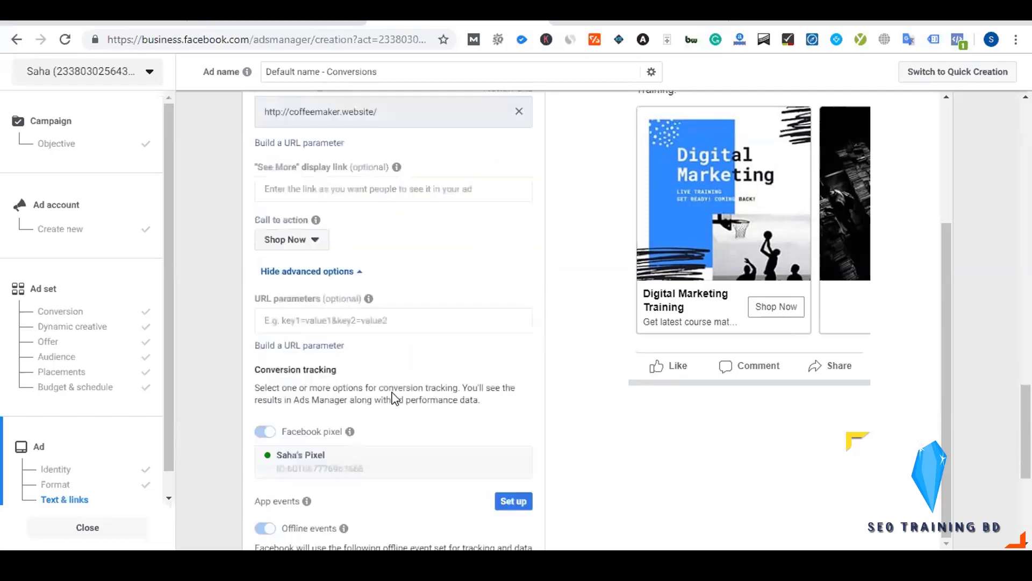
scroll(396, 399, "up", 8)
left_click(300, 200)
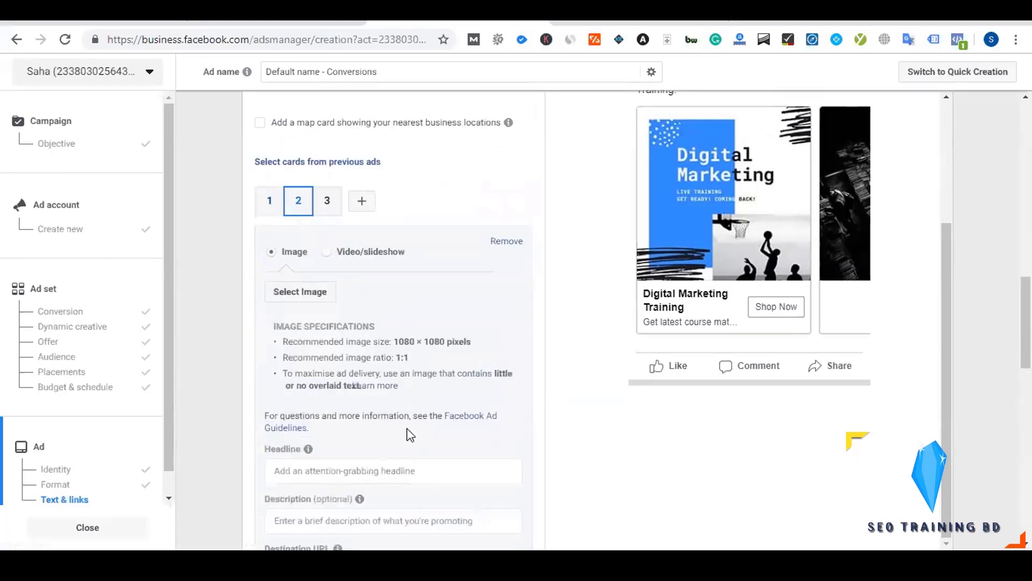
left_click(294, 292)
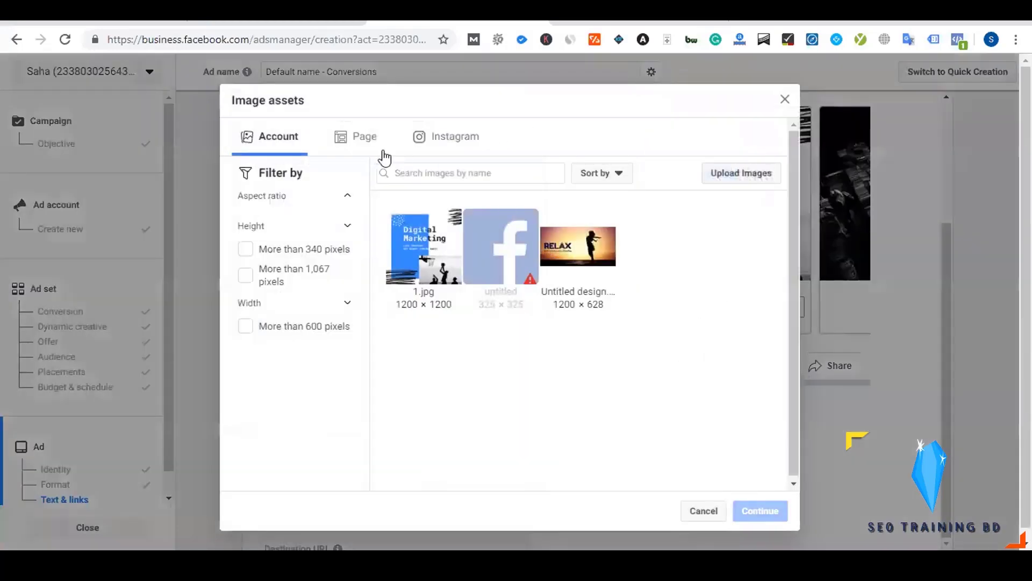
left_click(732, 175)
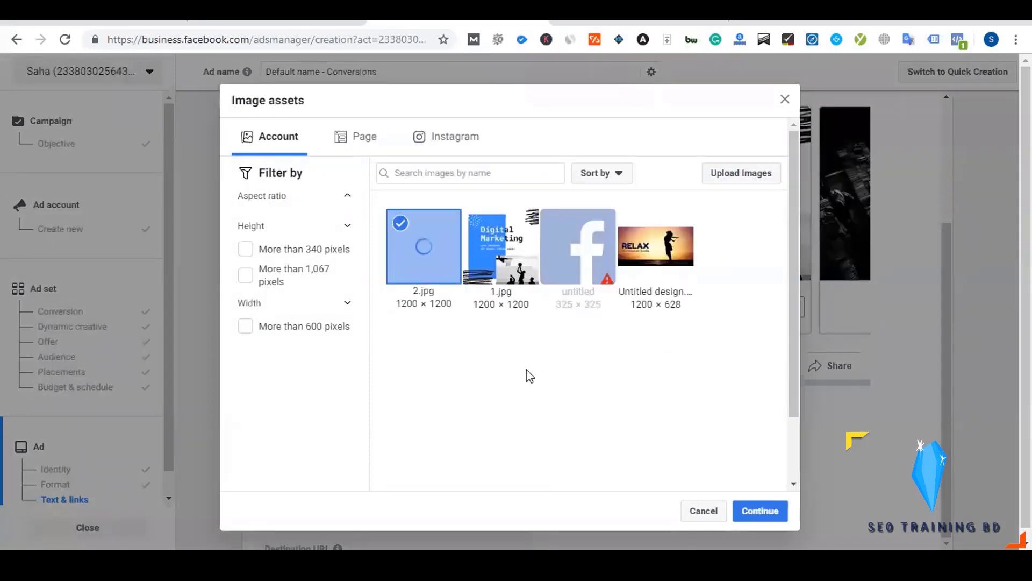
left_click(760, 511)
- Copy card 1's headline "Digital Marketing Training" into card 2's headline
left_click(267, 201)
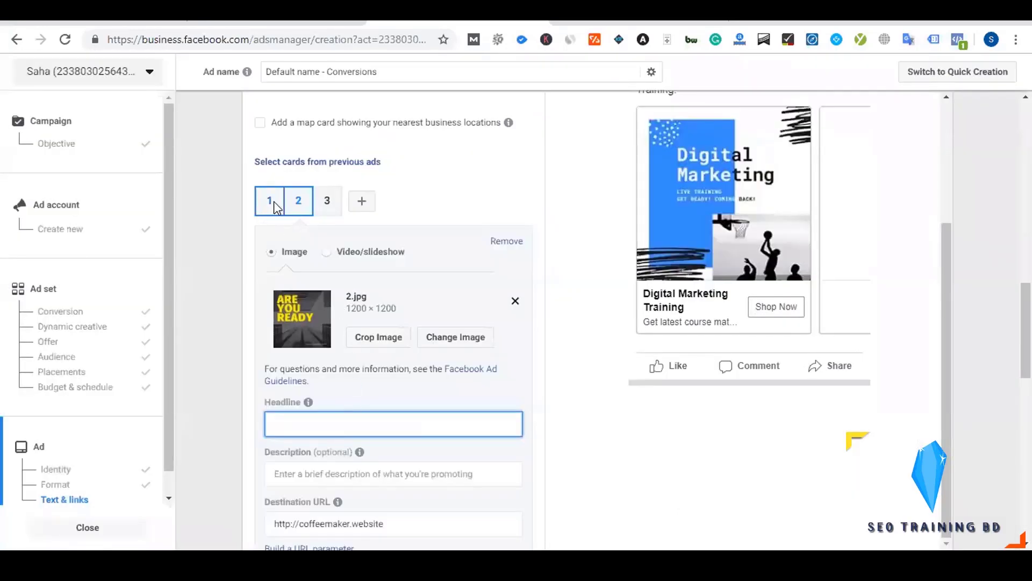
triple_click(393, 421)
key("ctrl+c")
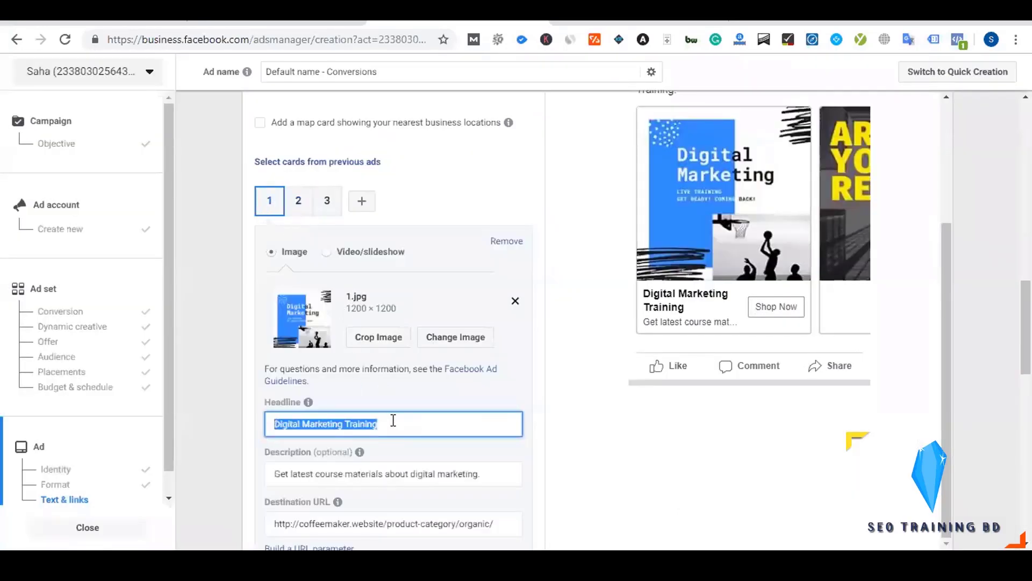
left_click(296, 209)
left_click(342, 418)
key("ctrl+v")
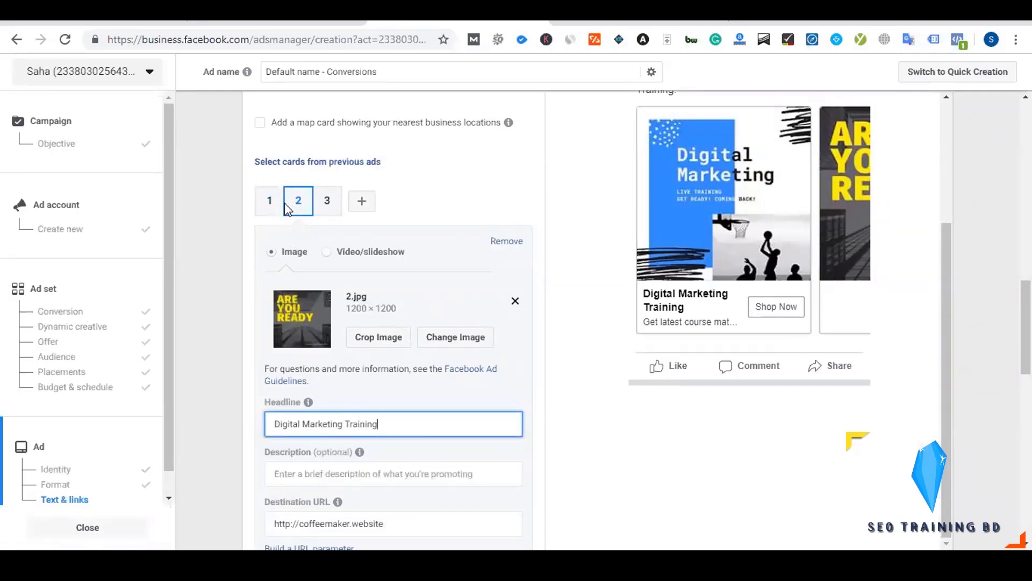
- Copy card 1's description "Get latest course materials about digital marketing." into card 2's description
left_click(272, 199)
triple_click(399, 475)
key("ctrl+c")
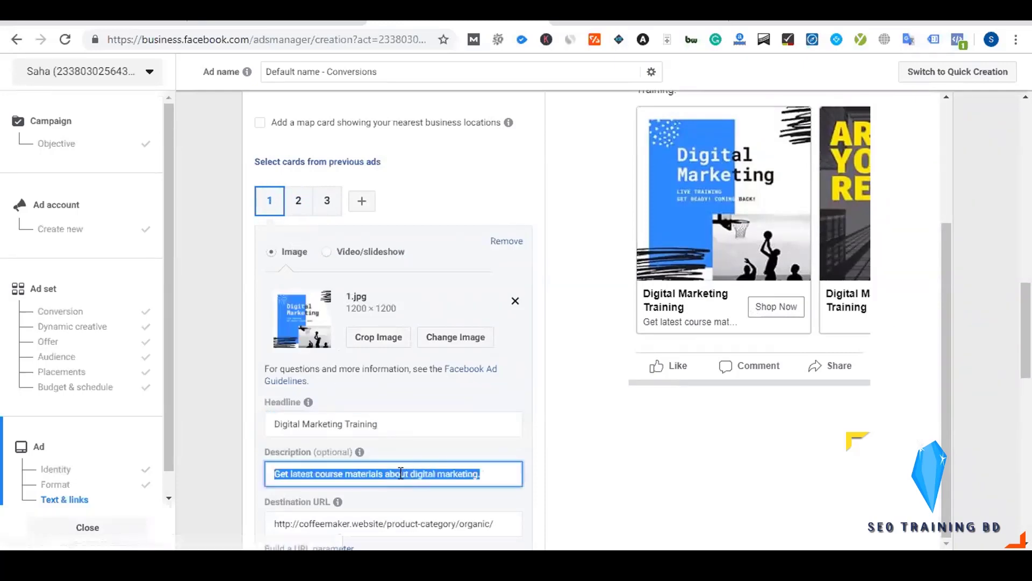
left_click(297, 201)
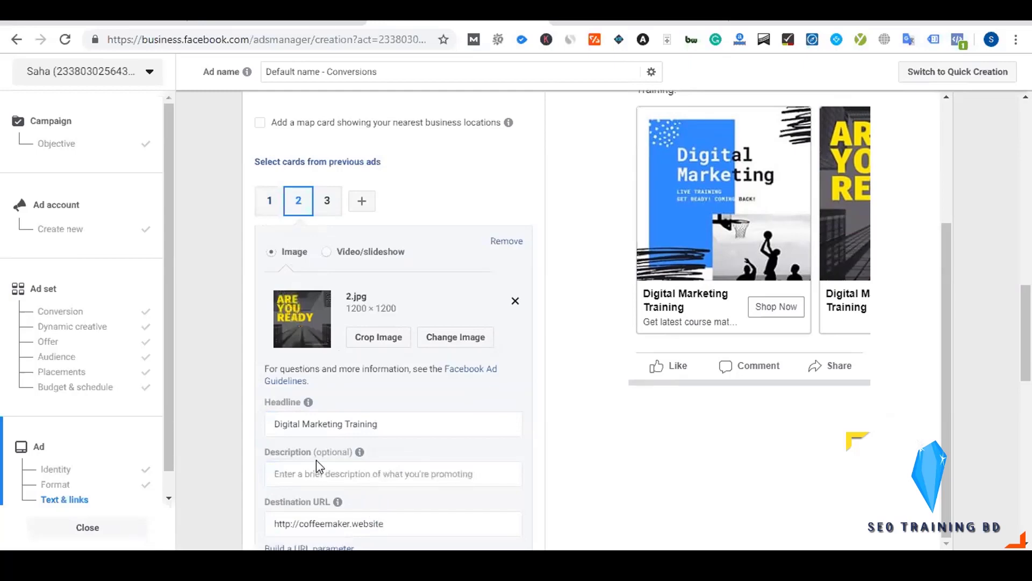
left_click(315, 473)
key("ctrl+v")
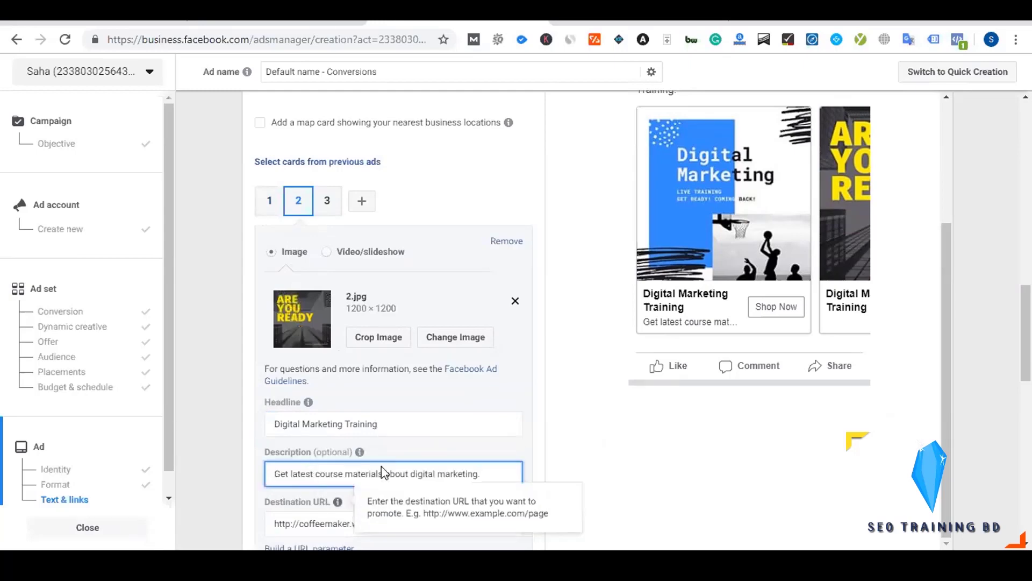
scroll(382, 471, "down", 3)
key("alt+Tab")
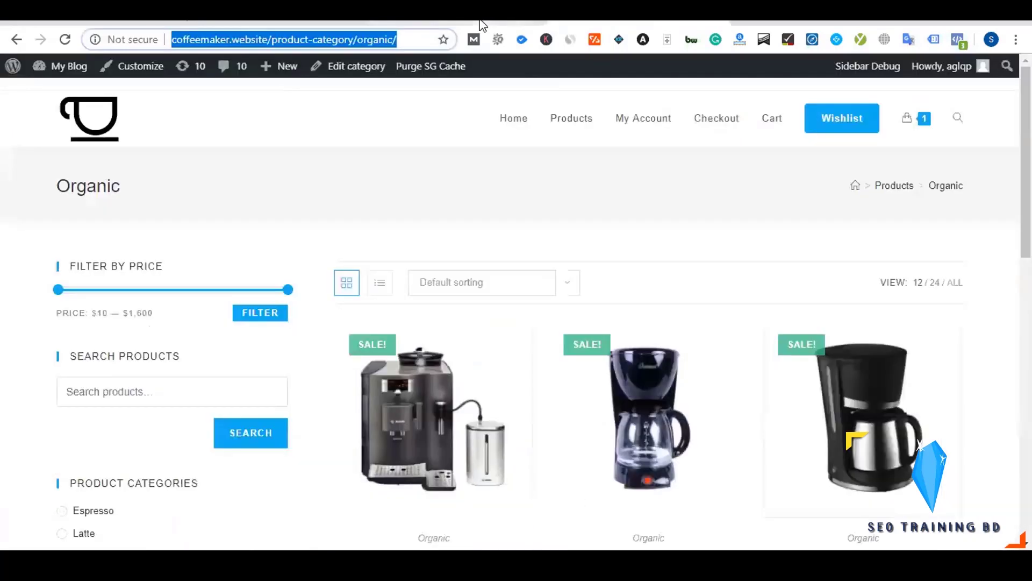
key("alt+Tab")
left_click(396, 372)
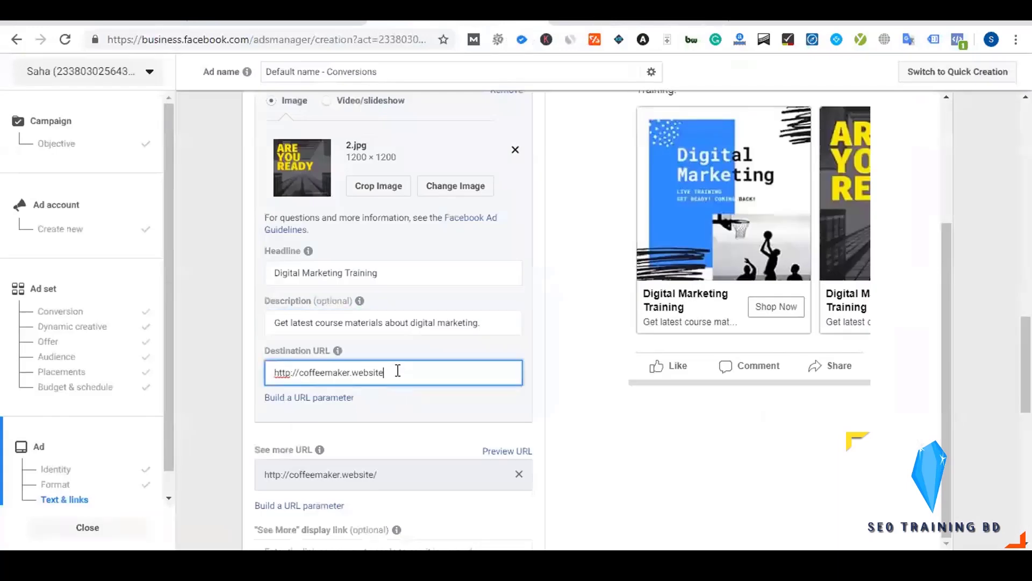
key("ctrl+a")
type("http://coffeemaker.website/product-category/organic/")
scroll(444, 392, "down", 4)
scroll(445, 392, "up", 6)
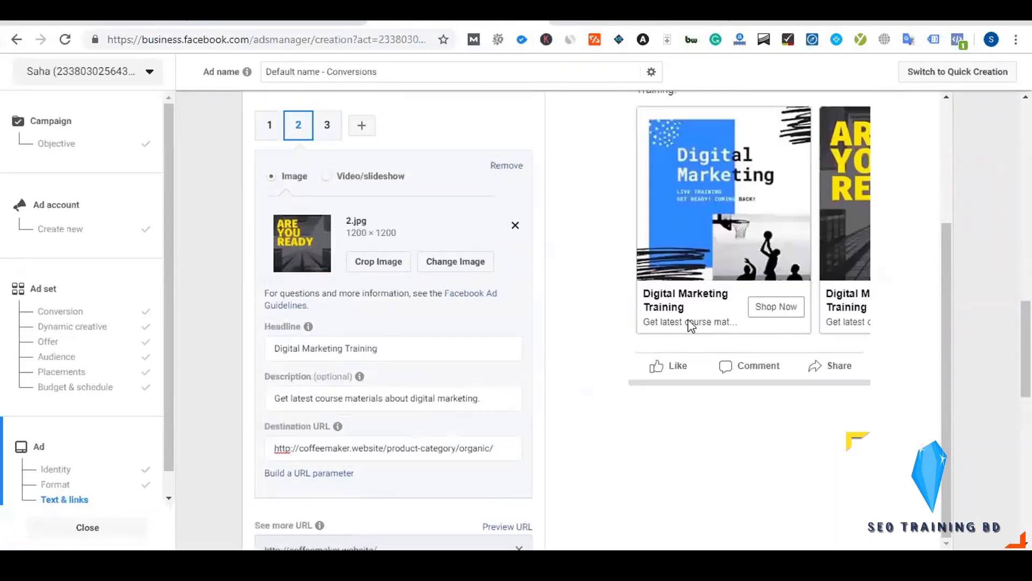
scroll(484, 357, "up", 10)
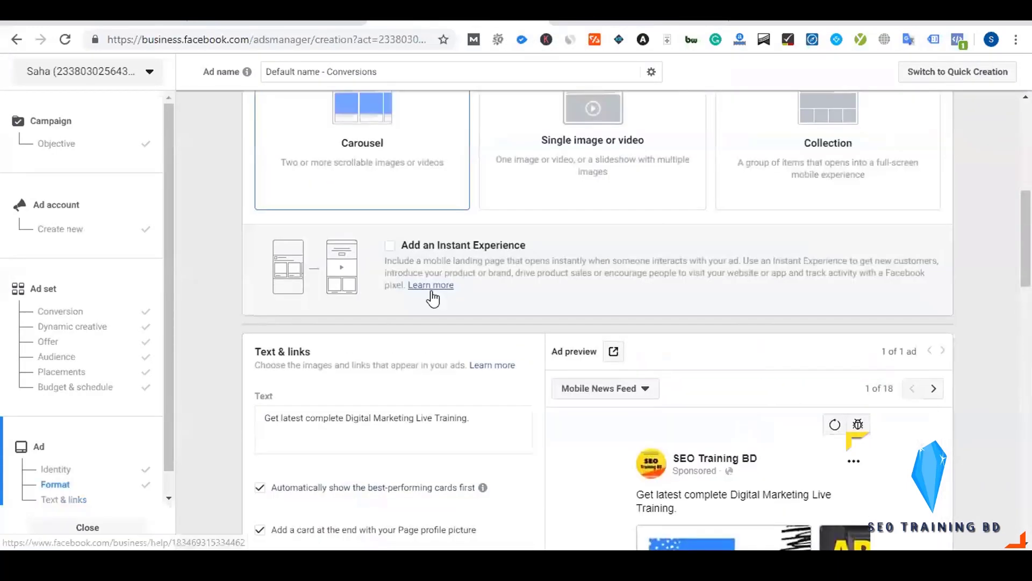
scroll(431, 295, "down", 4)
left_click(327, 427)
scroll(441, 392, "down", 5)
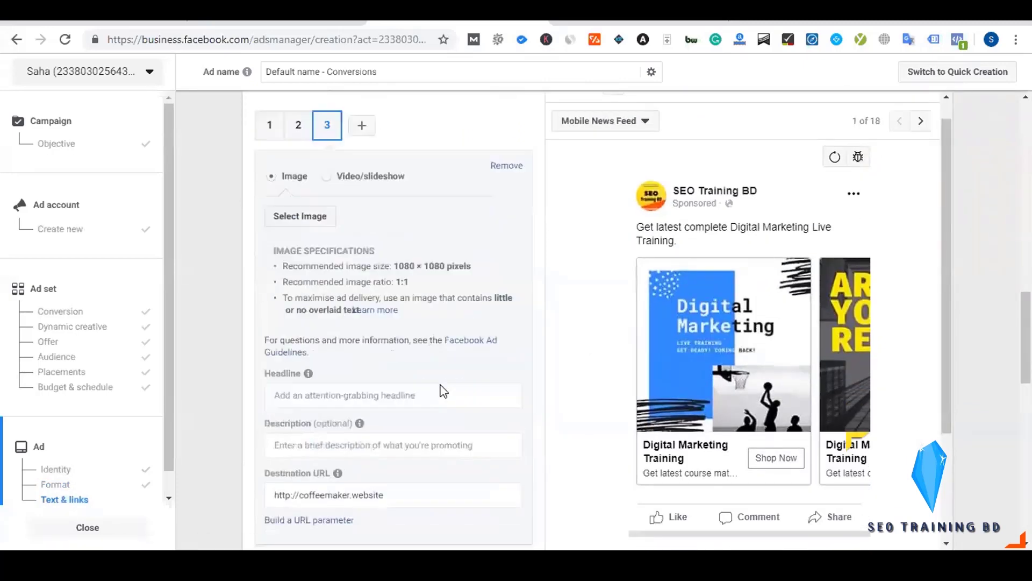
scroll(444, 391, "down", 1)
left_click(300, 140)
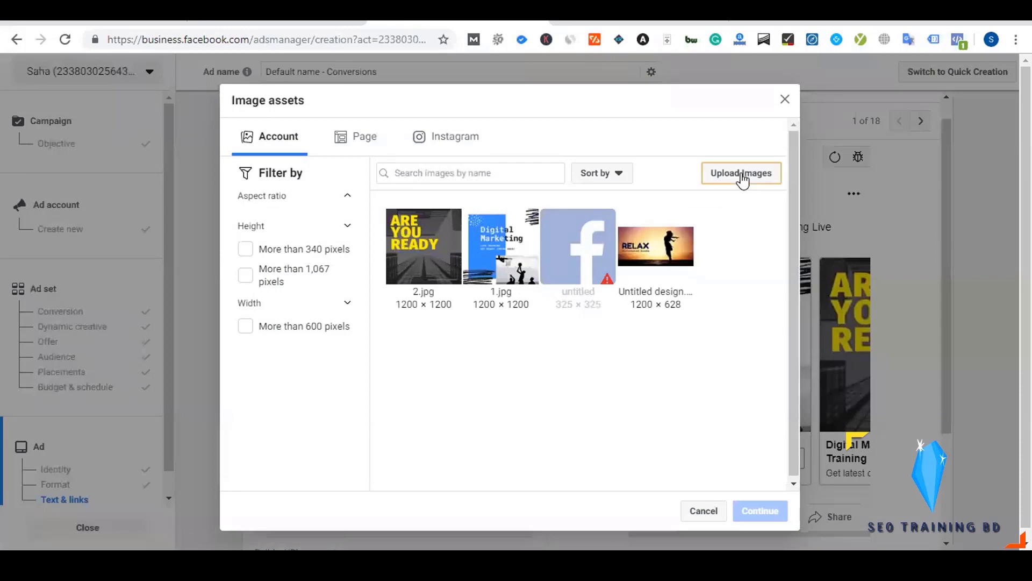
left_click(742, 173)
left_click(759, 511)
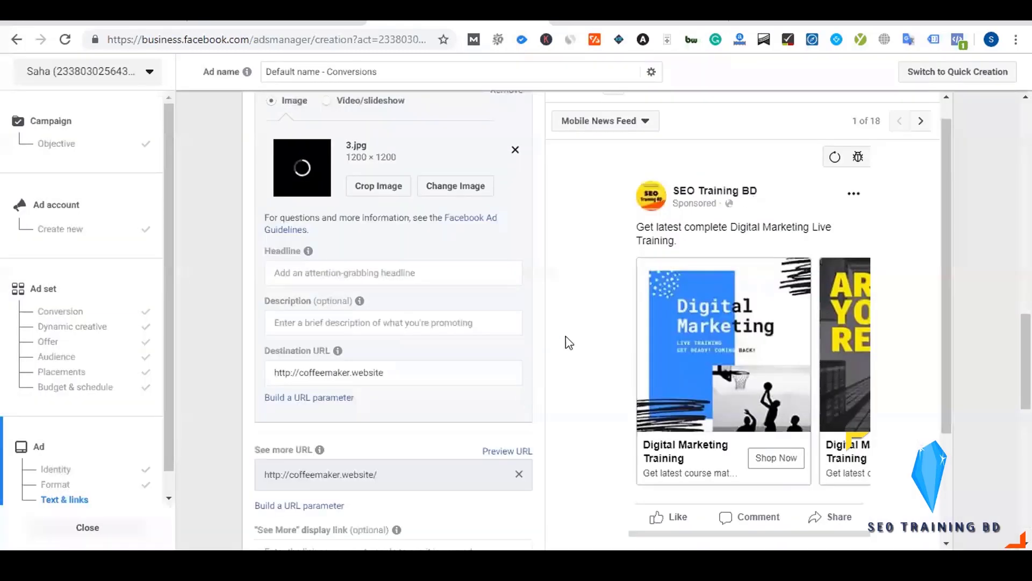
triple_click(403, 375)
type("http://coffeemaker.website/product-category/organic/")
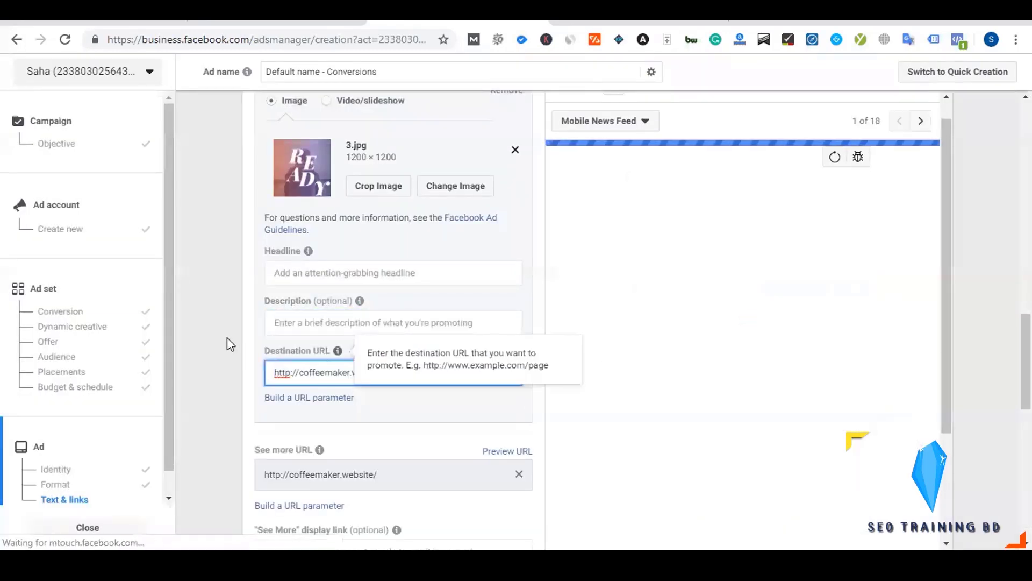
- Copy card 2's headline "Digital Marketing Training" into card 3's headline
scroll(285, 273, "up", 4)
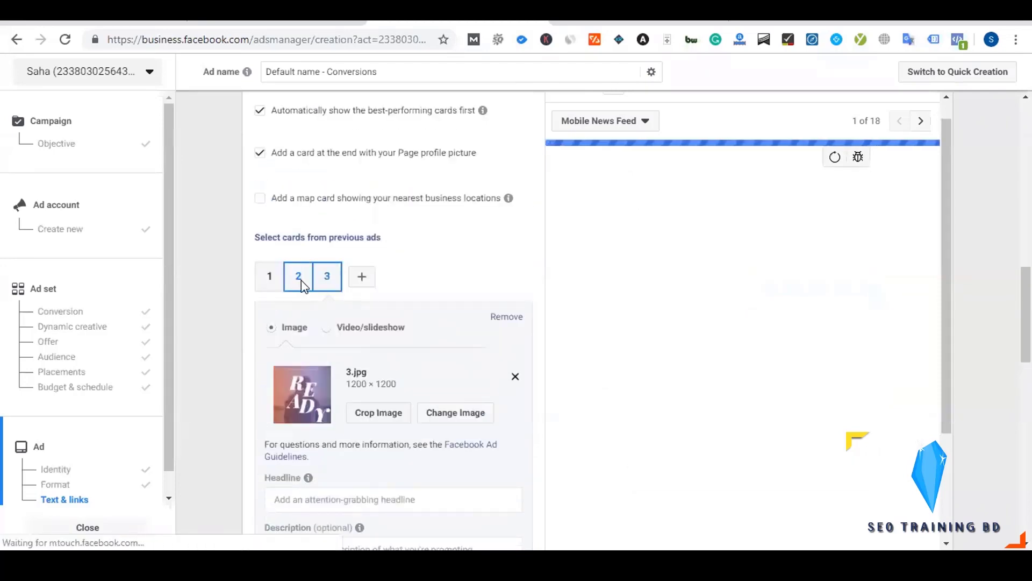
left_click(301, 277)
scroll(383, 335, "down", 4)
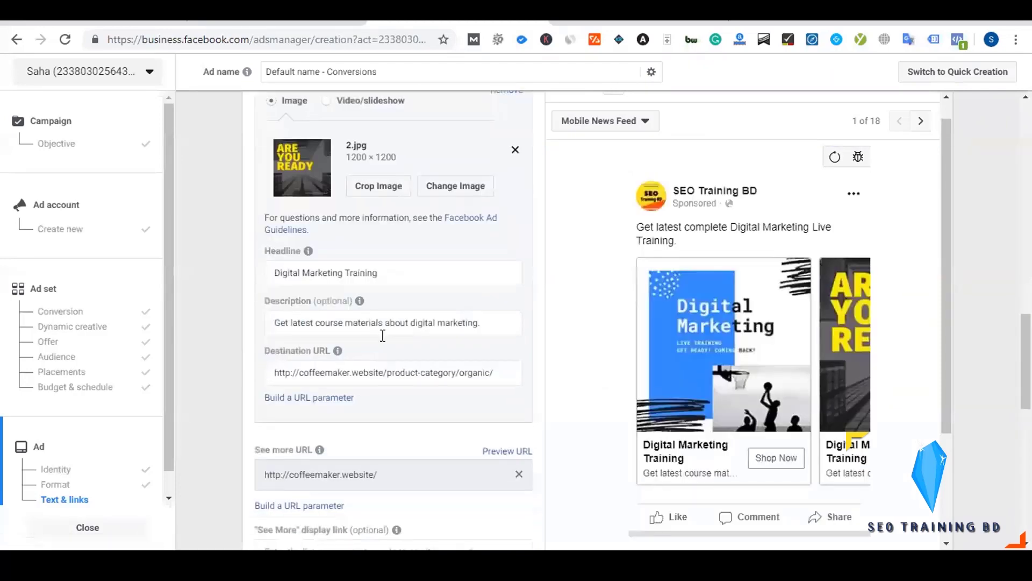
triple_click(324, 273)
key("ctrl+c")
scroll(228, 354, "up", 1)
scroll(228, 353, "up", 2)
left_click(325, 201)
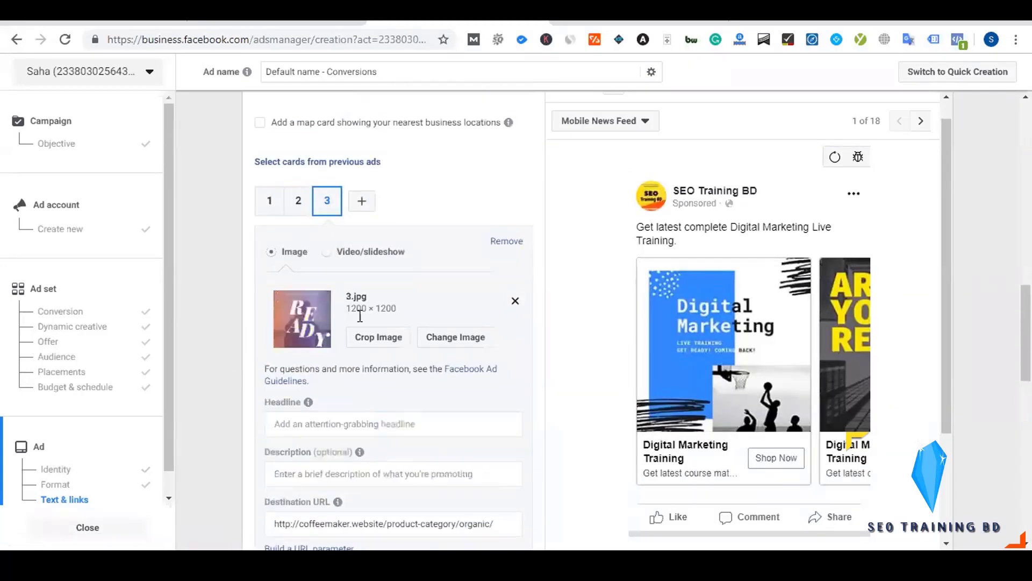
scroll(360, 315, "down", 2)
left_click(335, 349)
key("ctrl+v")
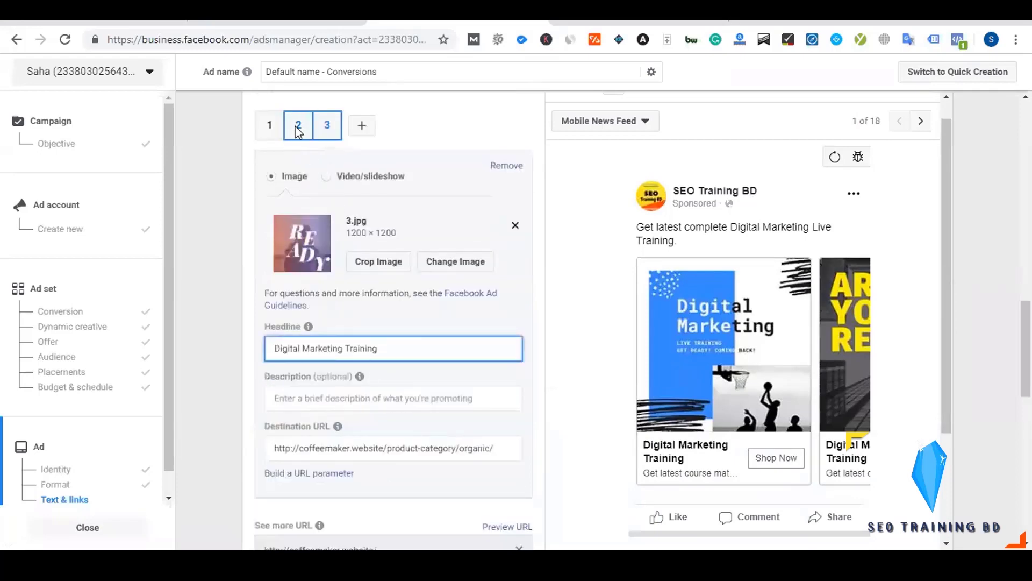
- Copy card 2's description "Get latest course materials about digital marketing." into card 3's description
left_click(299, 125)
left_click(363, 399)
triple_click(363, 399)
key("ctrl+c")
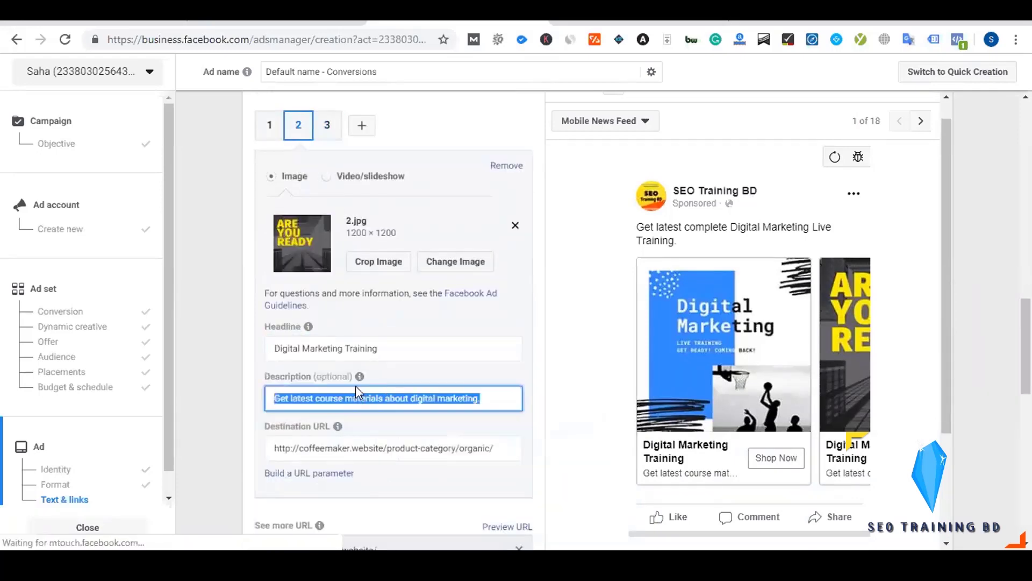
left_click(327, 125)
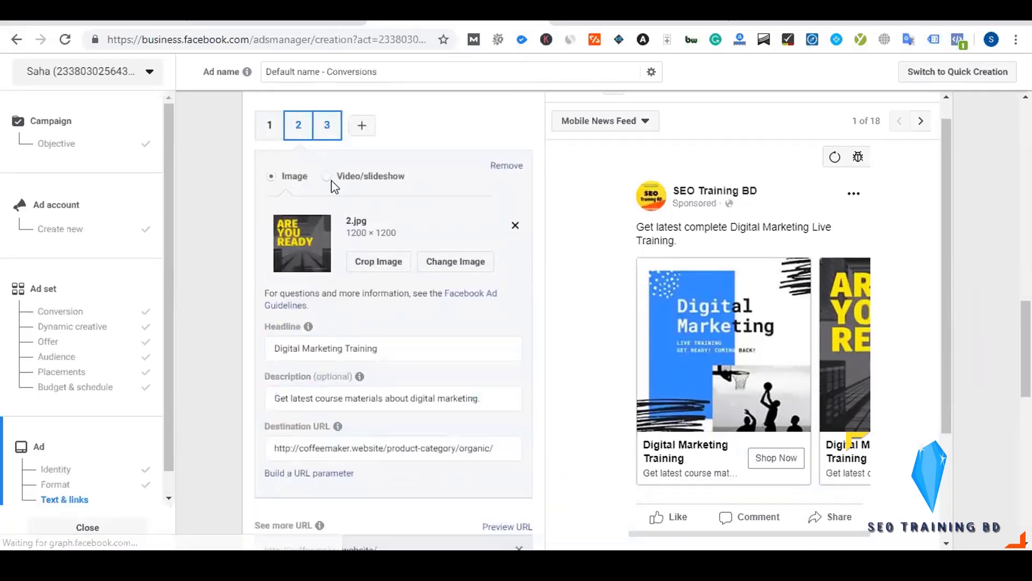
left_click(322, 398)
key("ctrl+v")
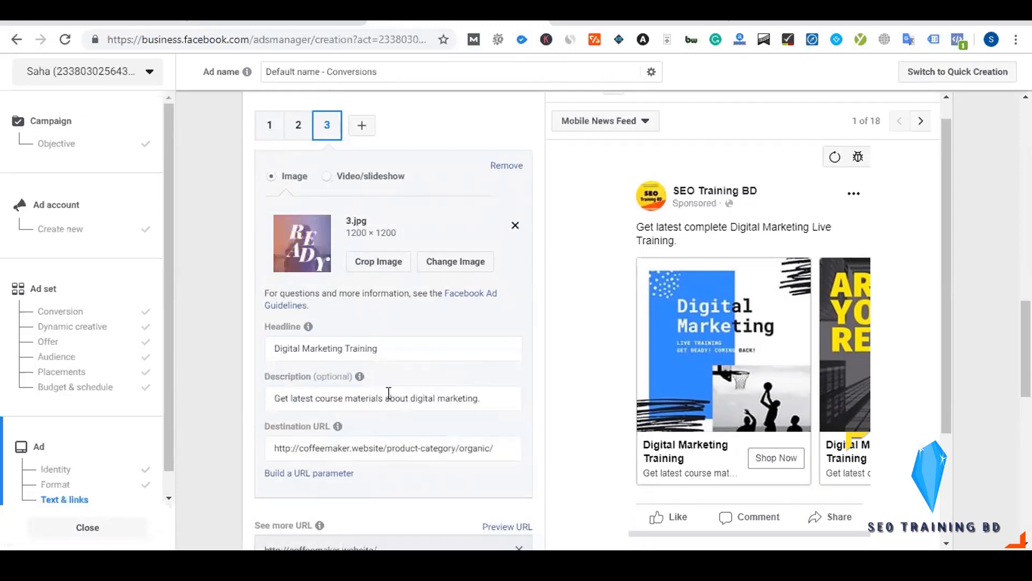
- Switch the ad preview to Desktop News Feed and look through all the carousel cards in both directions
scroll(389, 393, "up", 3)
left_click(605, 145)
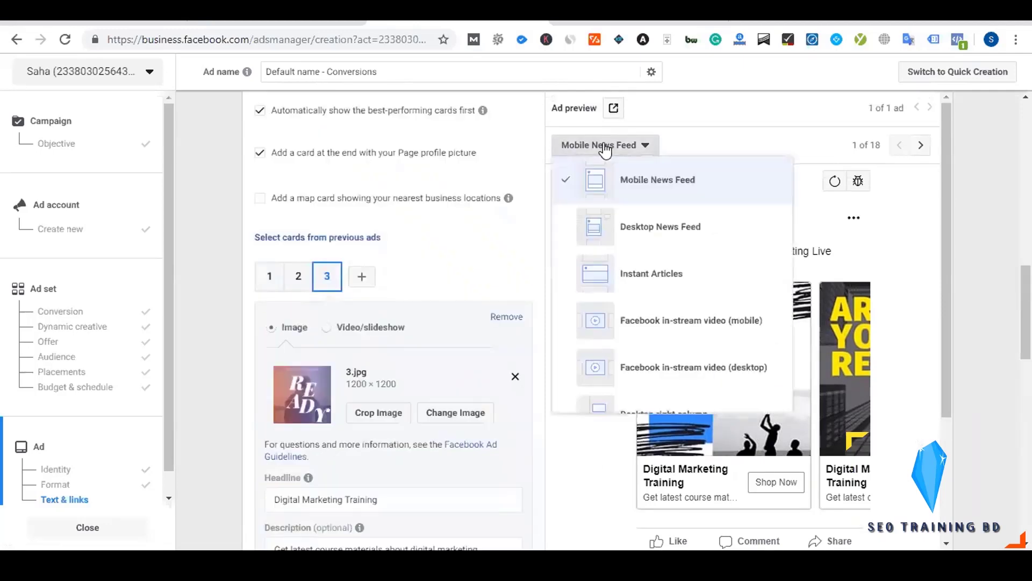
left_click(661, 228)
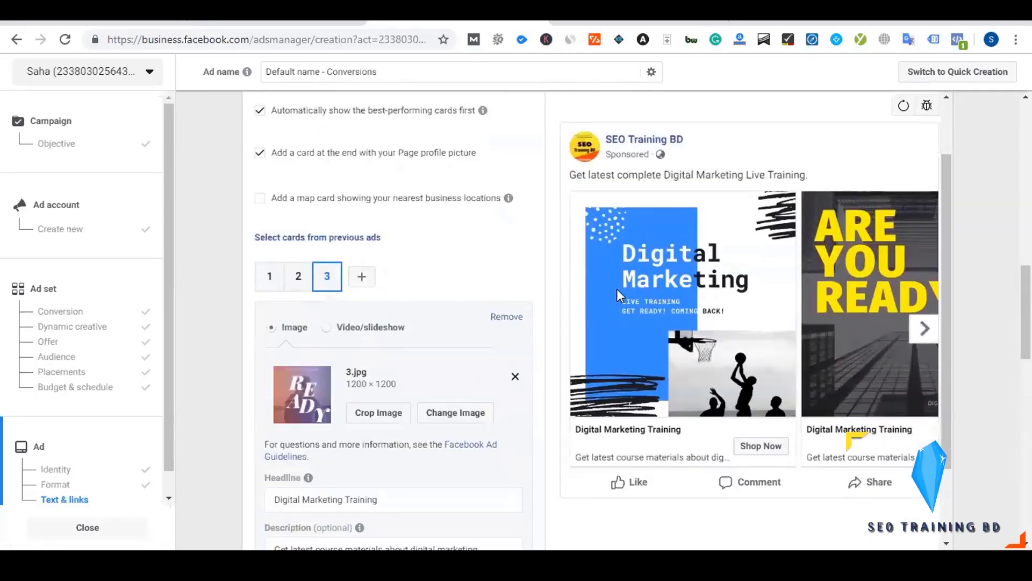
left_click(923, 328)
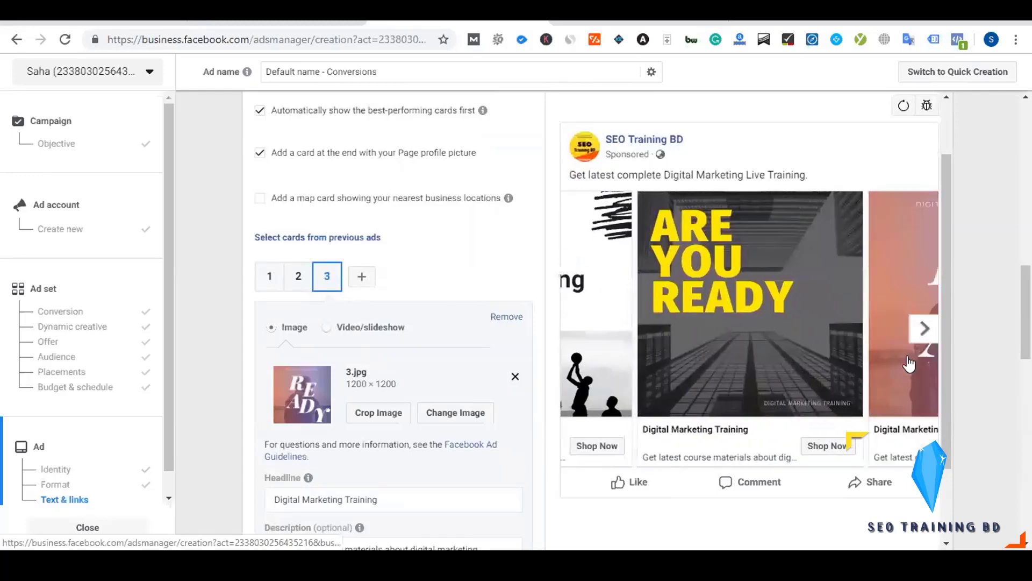
left_click(924, 329)
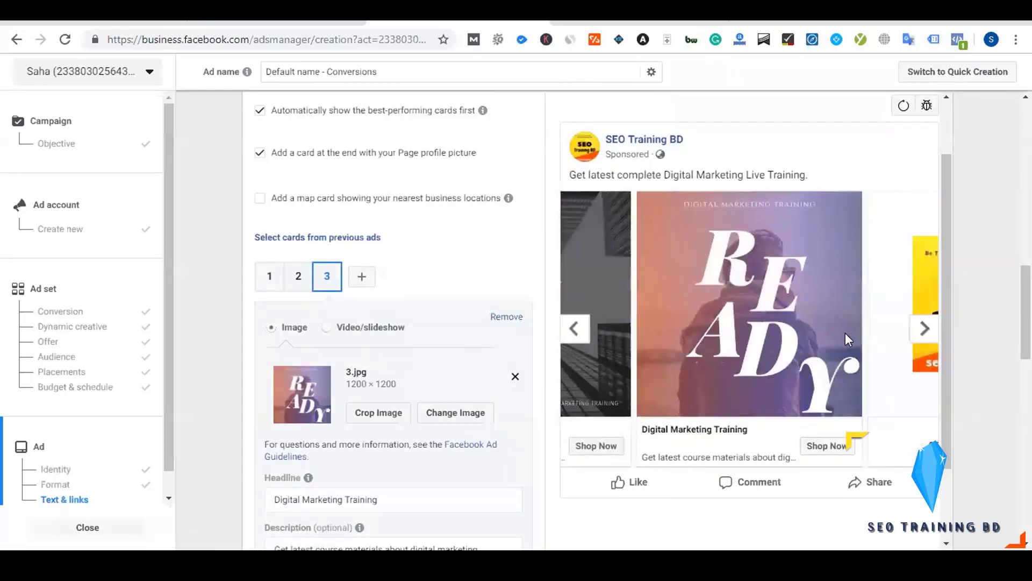
left_click(924, 329)
left_click(573, 329)
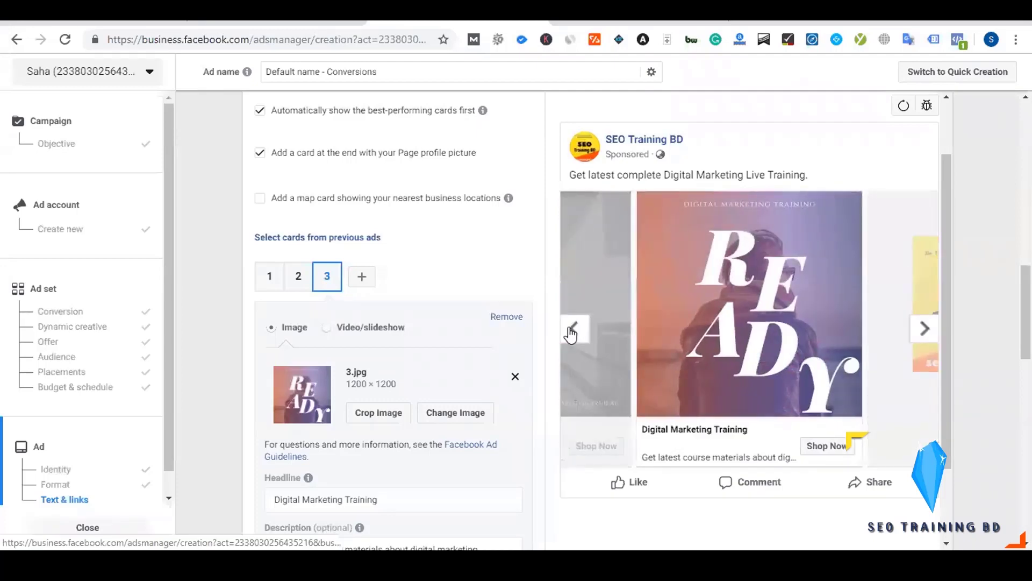
left_click(574, 329)
left_click(574, 328)
scroll(226, 385, "up", 5)
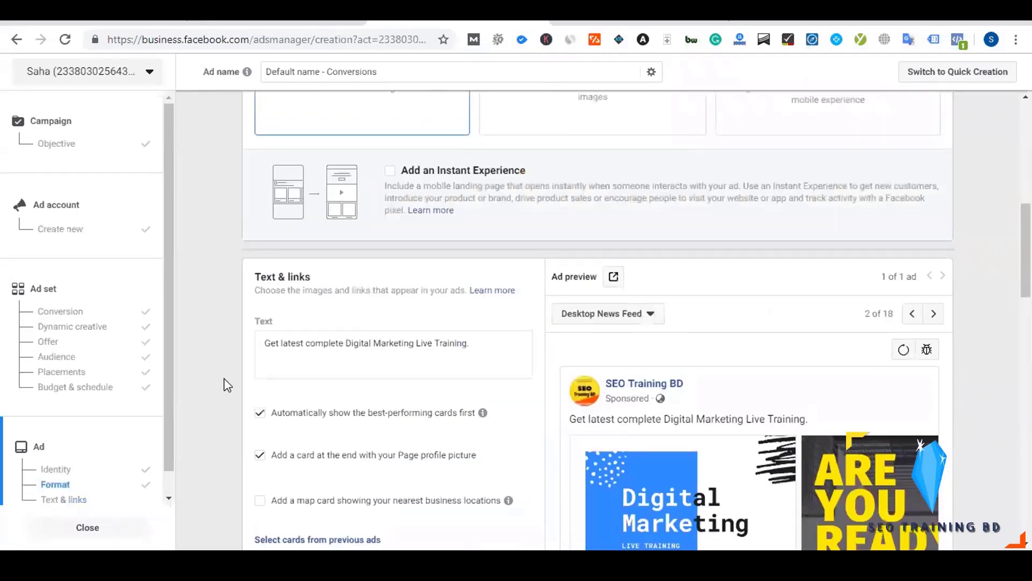
scroll(225, 383, "down", 2)
scroll(285, 269, "down", 2)
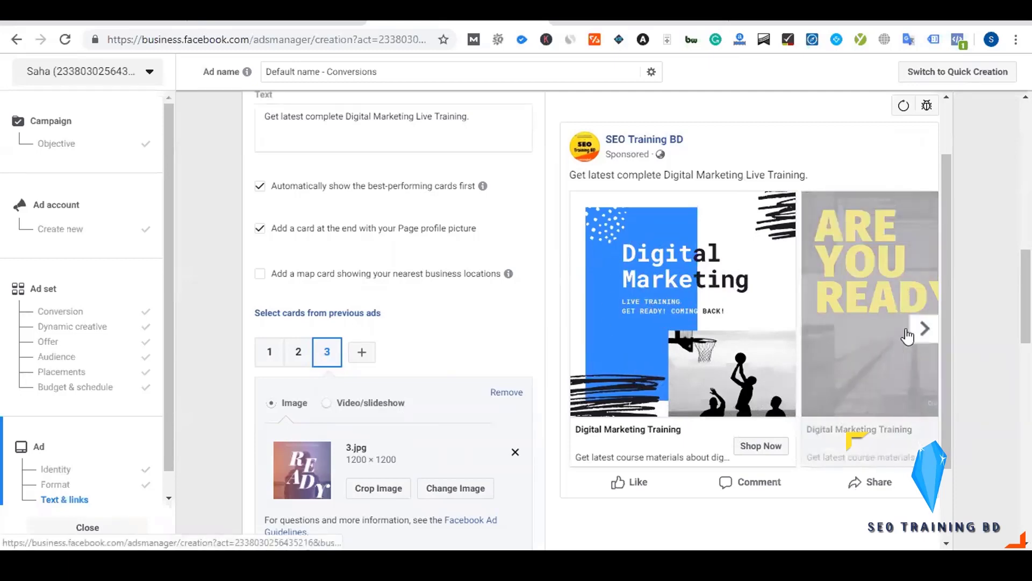
left_click(925, 329)
left_click(924, 329)
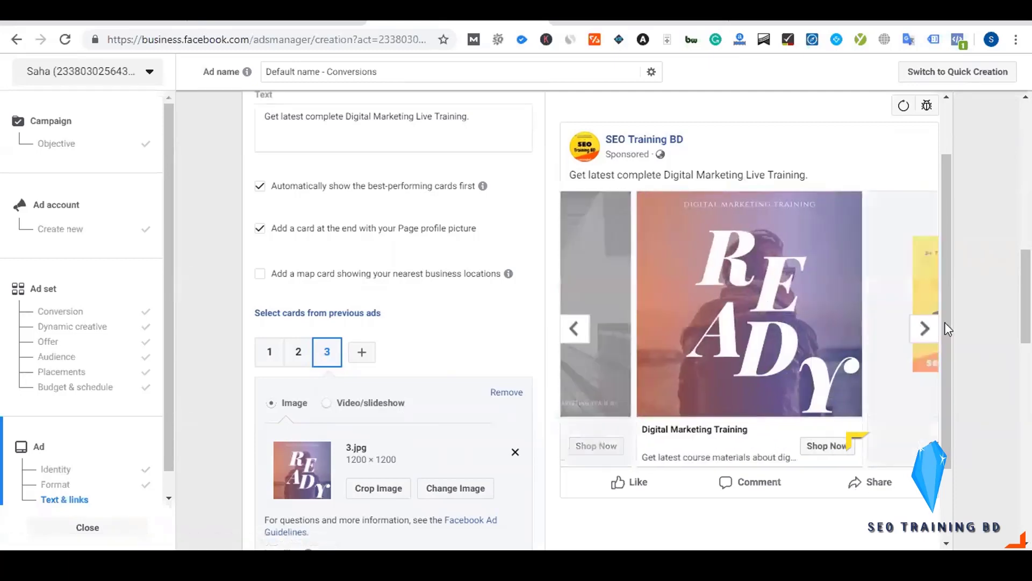
- Turn automatic showing of the best-performing cards first off and on again, and browse the previewed carousel cards
left_click(261, 187)
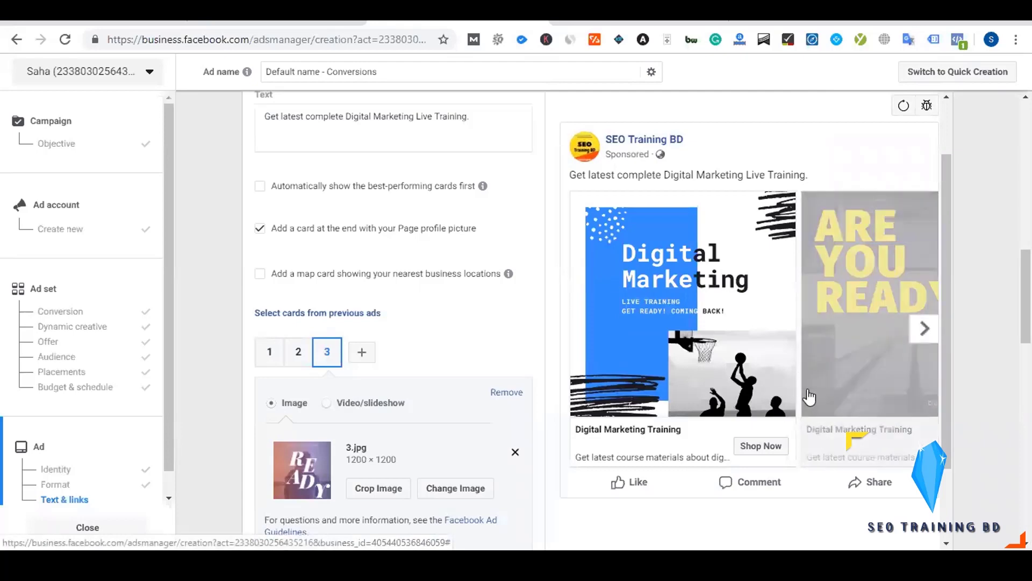
left_click(259, 186)
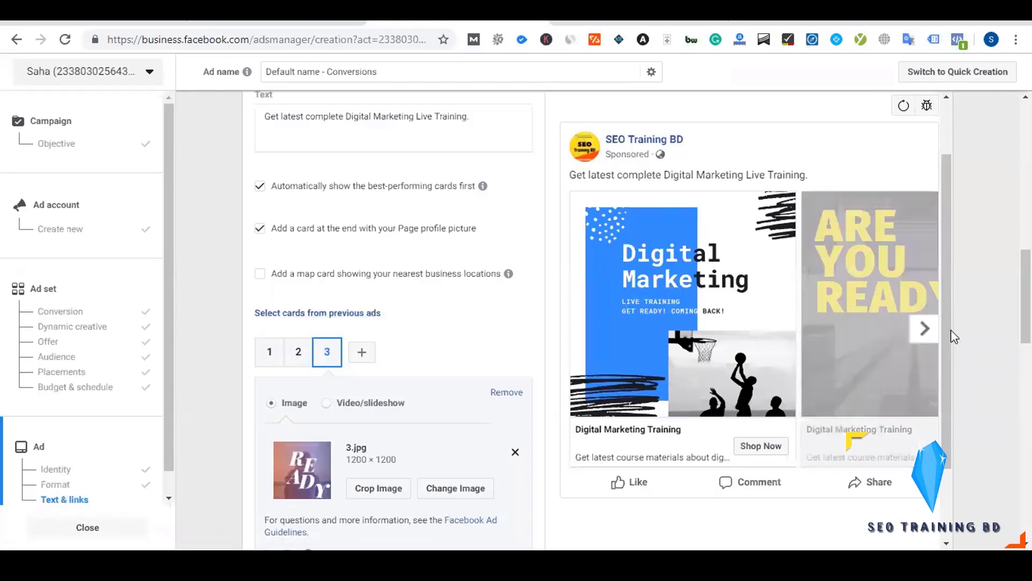
left_click(933, 340)
left_click(933, 340)
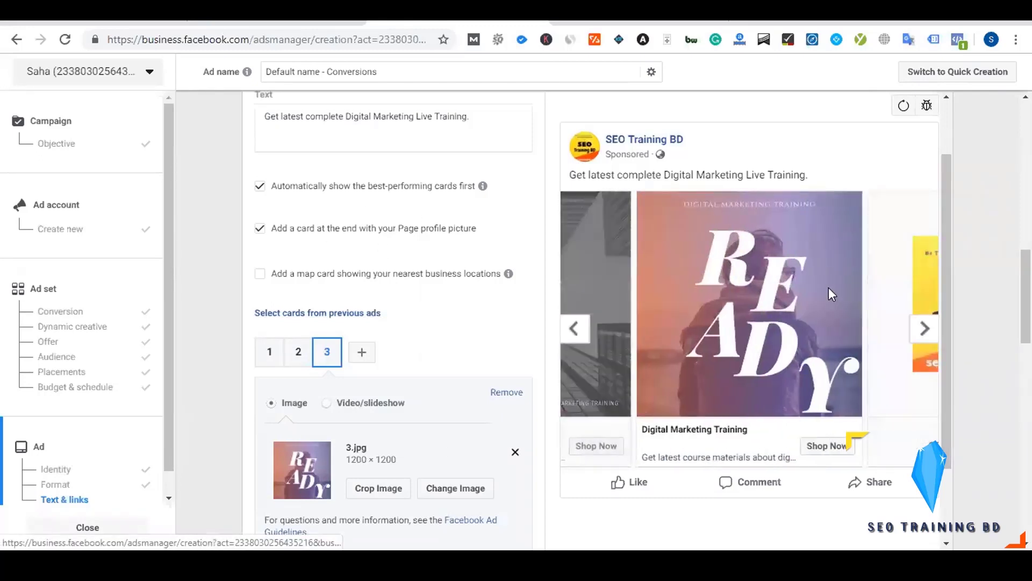
- Check the ad's identity, format, card content, See more URL, call to action and conversion tracking settings
scroll(462, 331, "up", 8)
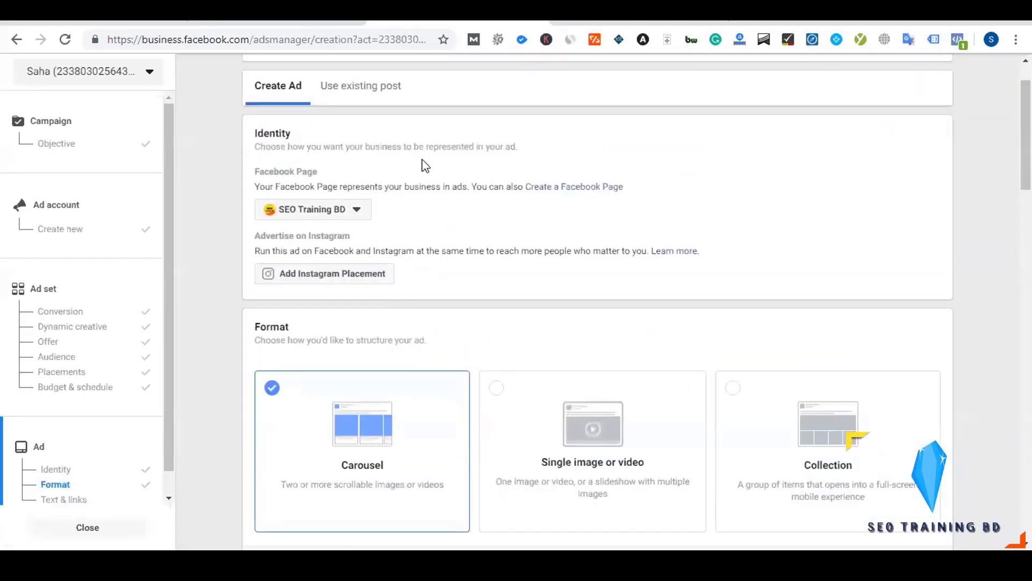
scroll(496, 260, "down", 5)
scroll(432, 392, "down", 6)
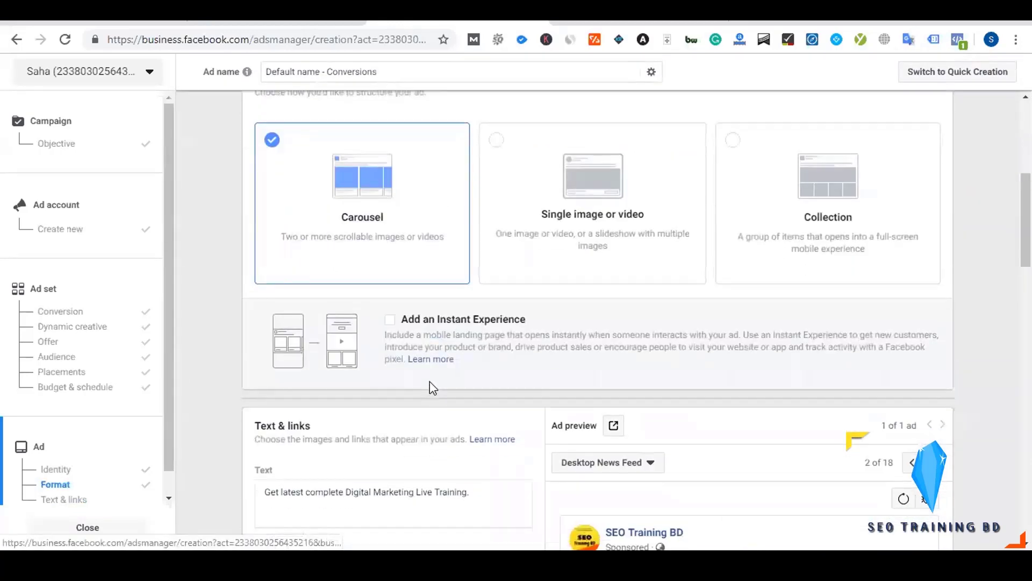
scroll(423, 354, "down", 3)
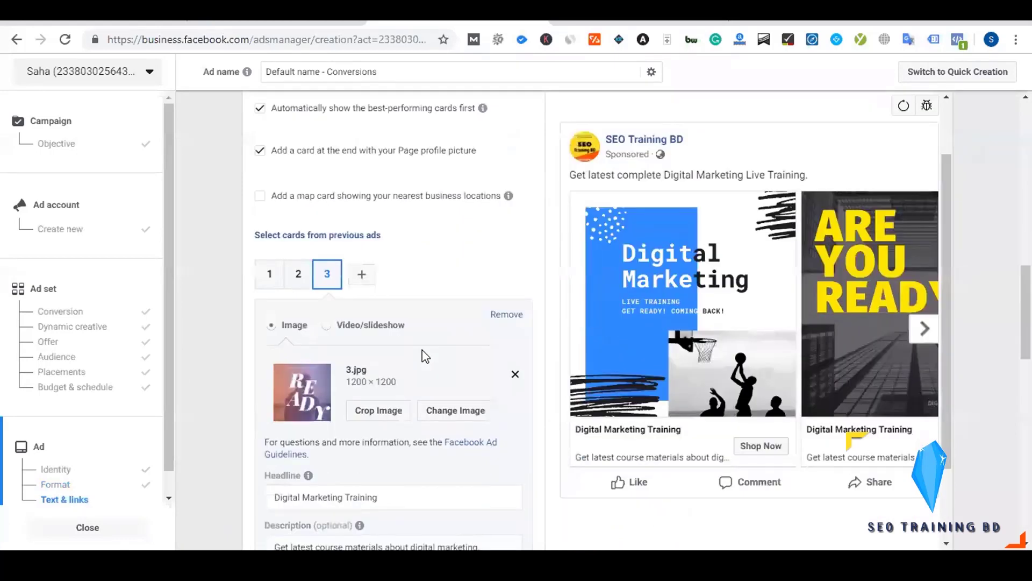
scroll(392, 322, "down", 1)
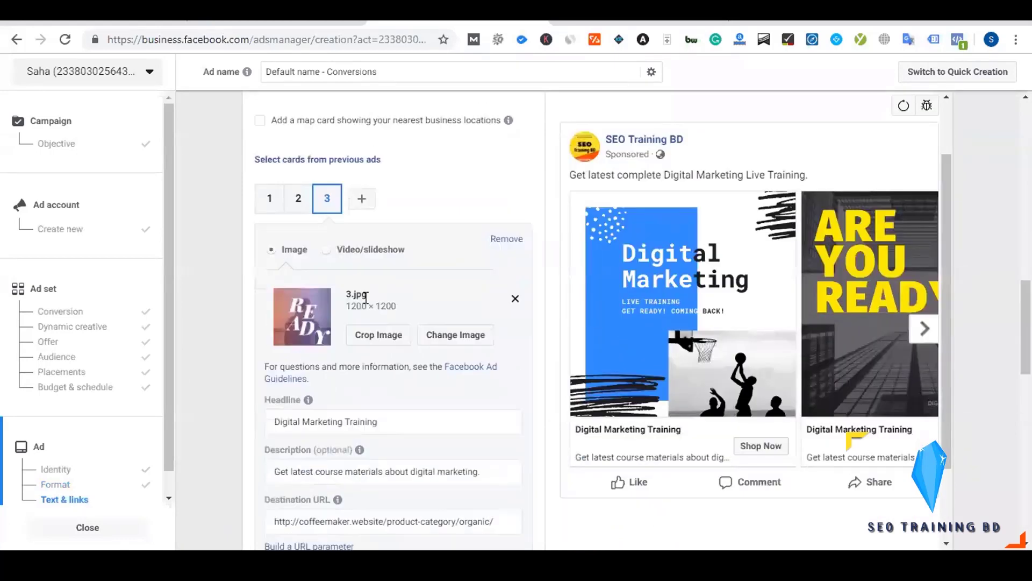
scroll(334, 274, "up", 1)
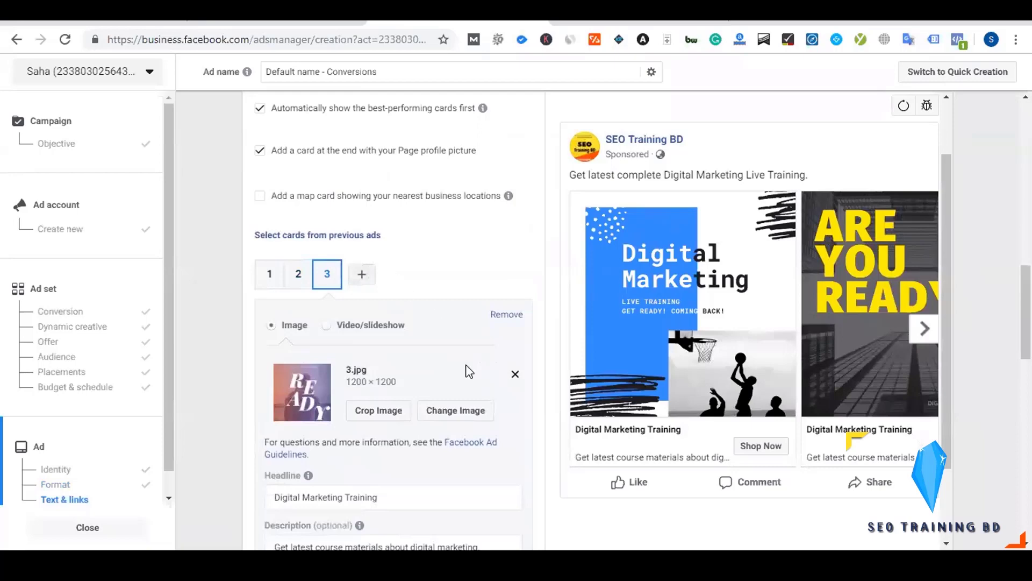
scroll(400, 363, "down", 3)
scroll(404, 362, "down", 10)
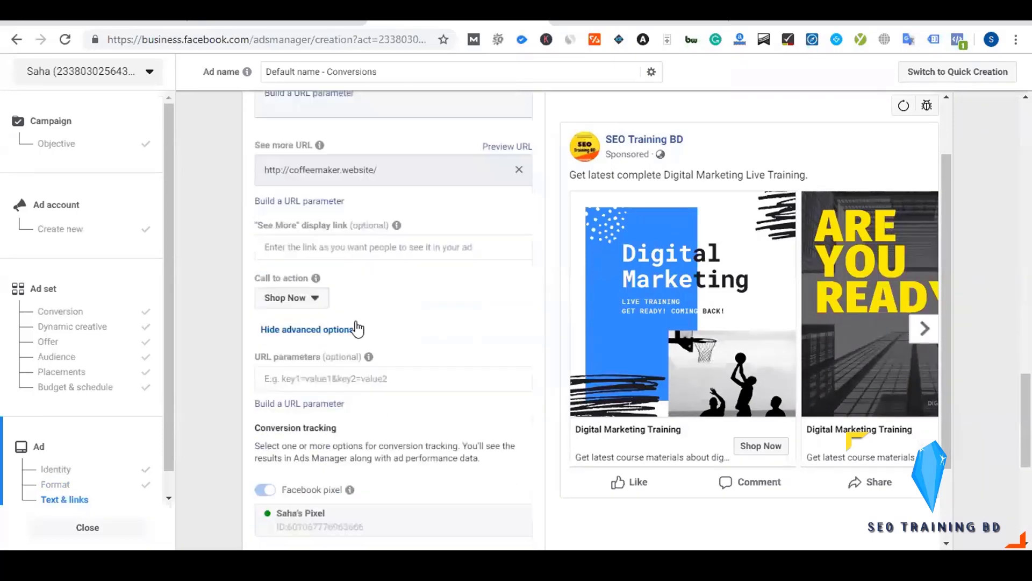
scroll(447, 309, "down", 1)
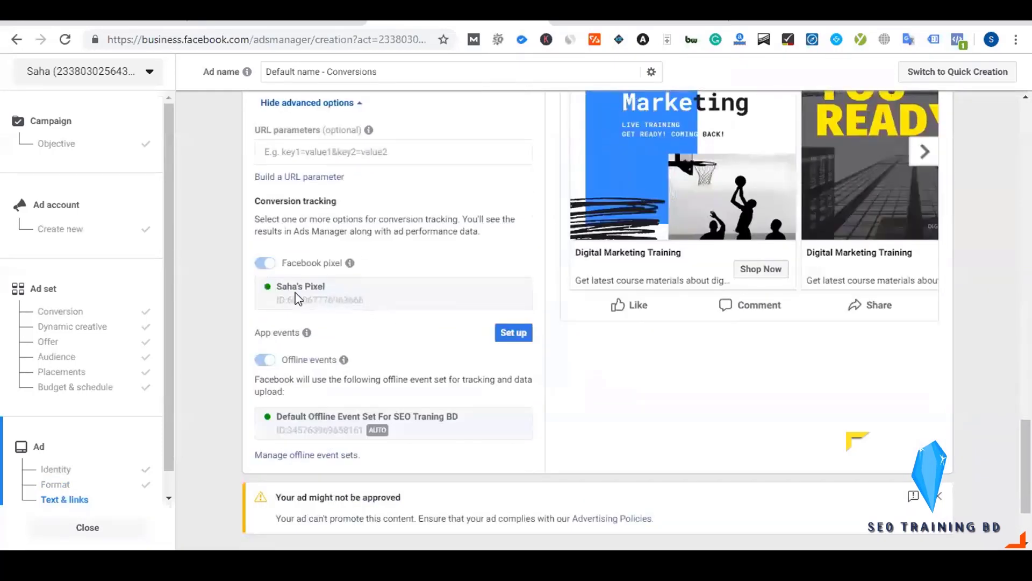
scroll(425, 332, "down", 1)
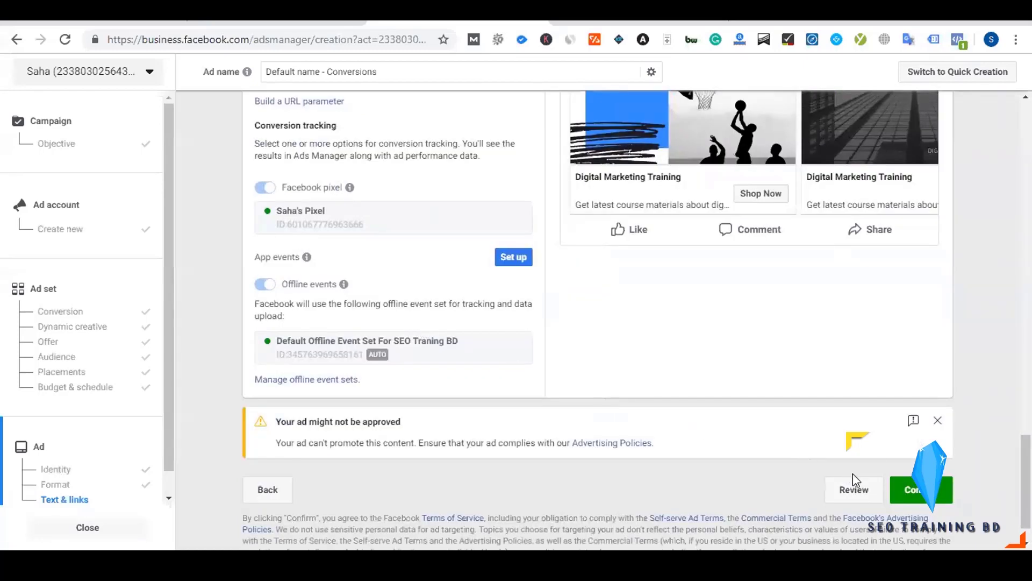
- Review the draft campaign summary, covering the ad set's targeting, placements, budget and ad images, and close it without confirming
left_click(856, 490)
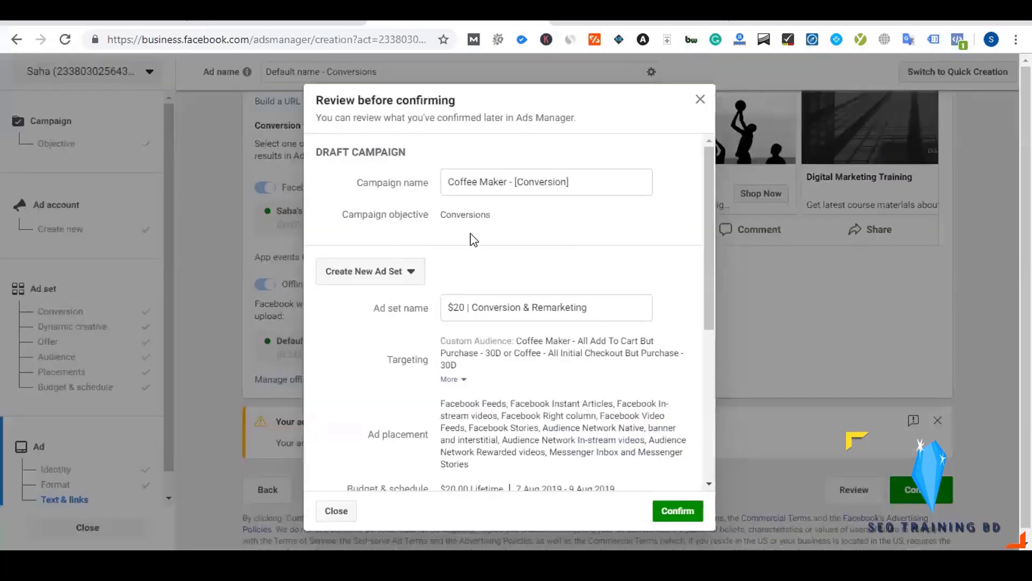
scroll(473, 239, "down", 1)
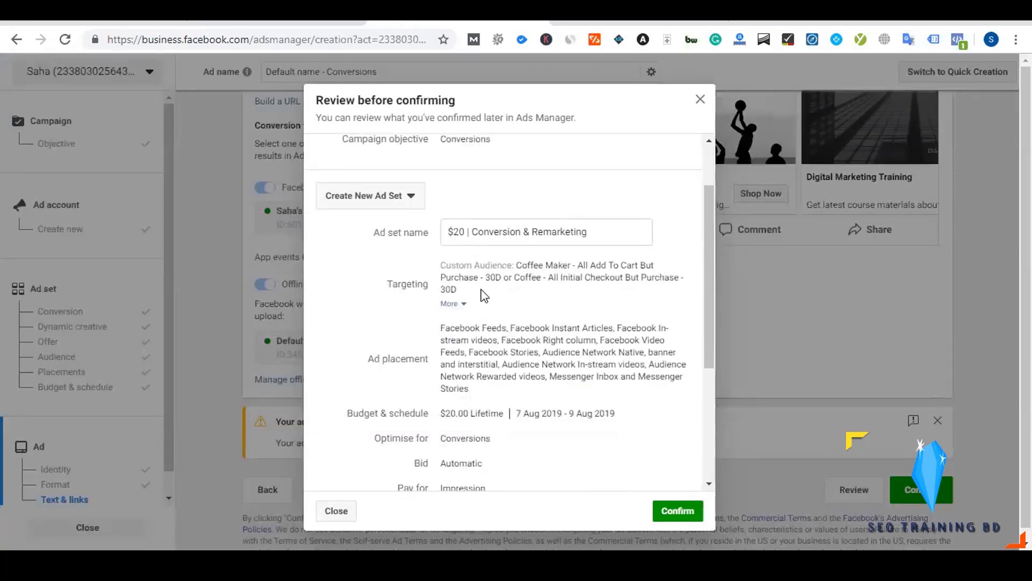
scroll(510, 295, "down", 3)
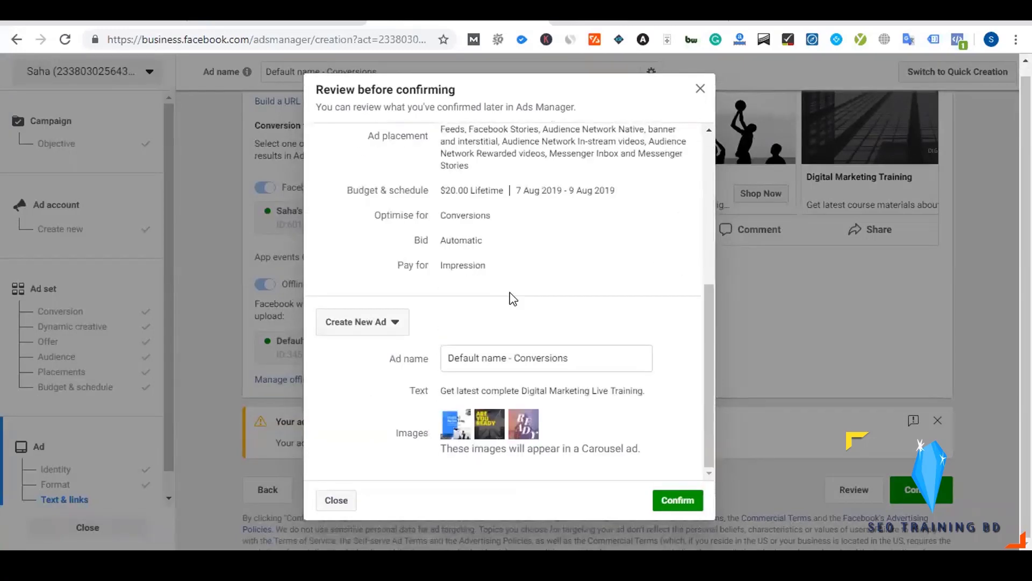
scroll(509, 295, "up", 4)
scroll(509, 295, "down", 1)
scroll(509, 293, "down", 1)
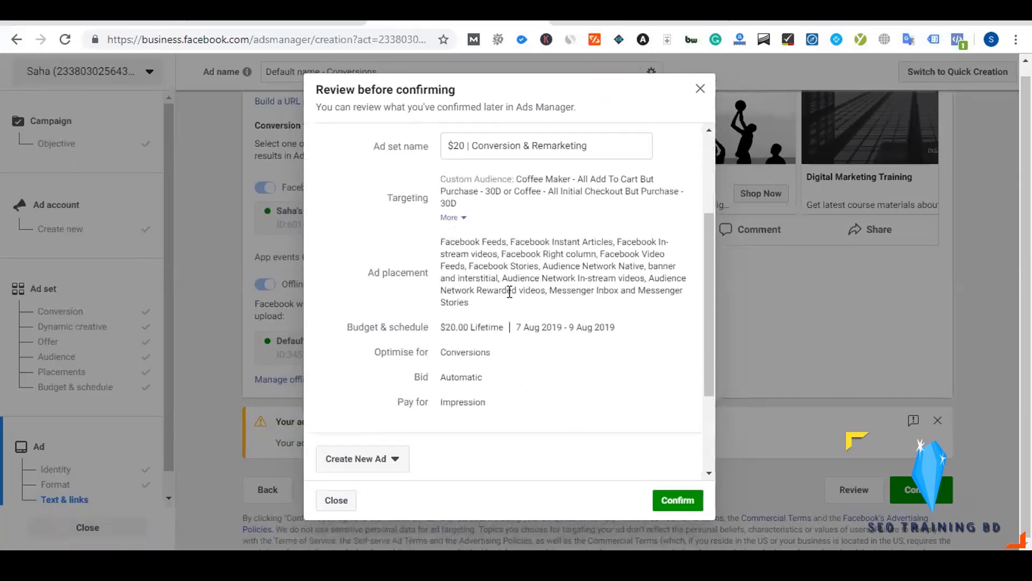
scroll(509, 293, "down", 1)
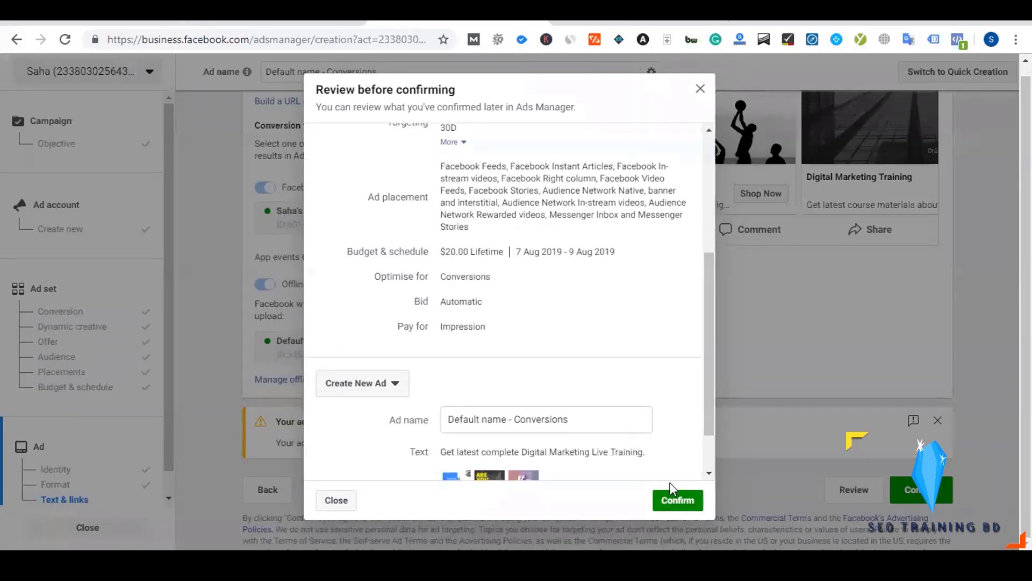
left_click(700, 89)
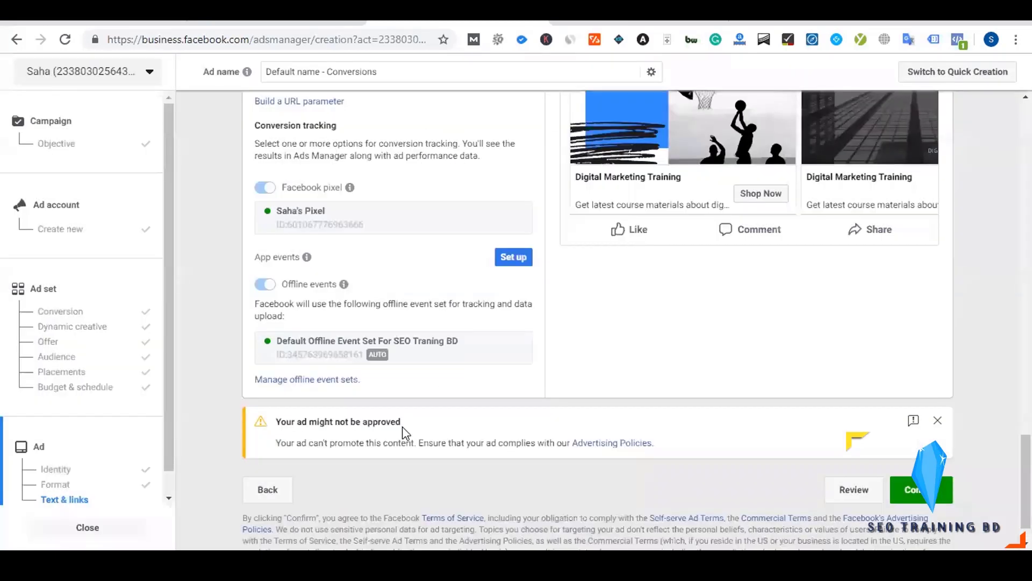
scroll(402, 427, "up", 2)
scroll(401, 425, "up", 10)
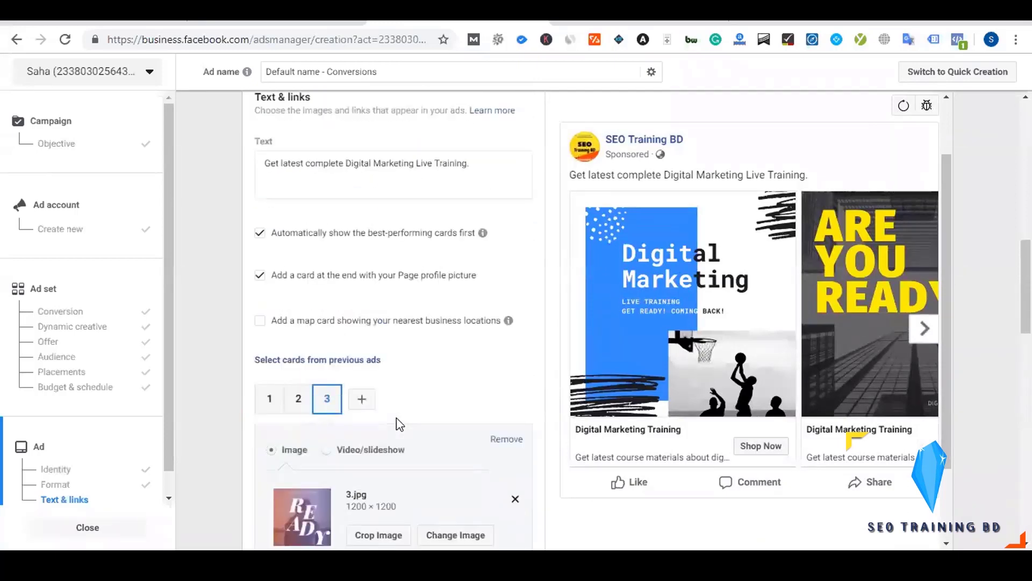
scroll(397, 426, "up", 7)
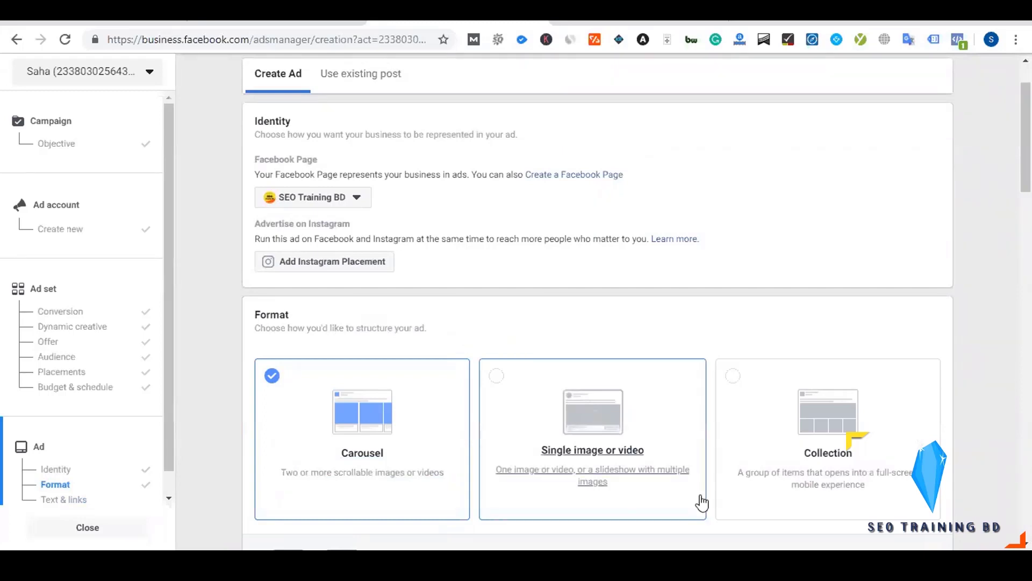
scroll(506, 350, "down", 3)
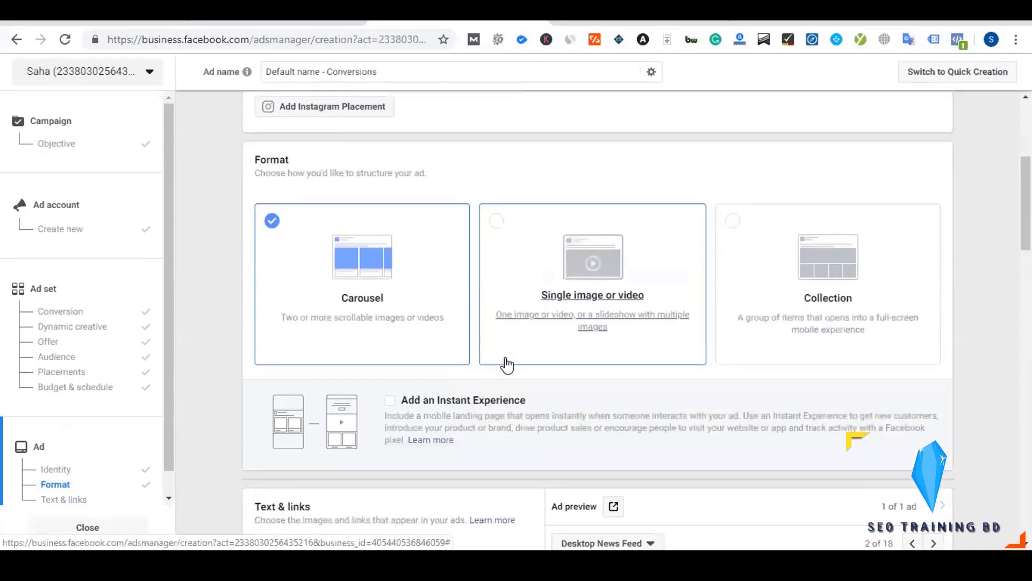